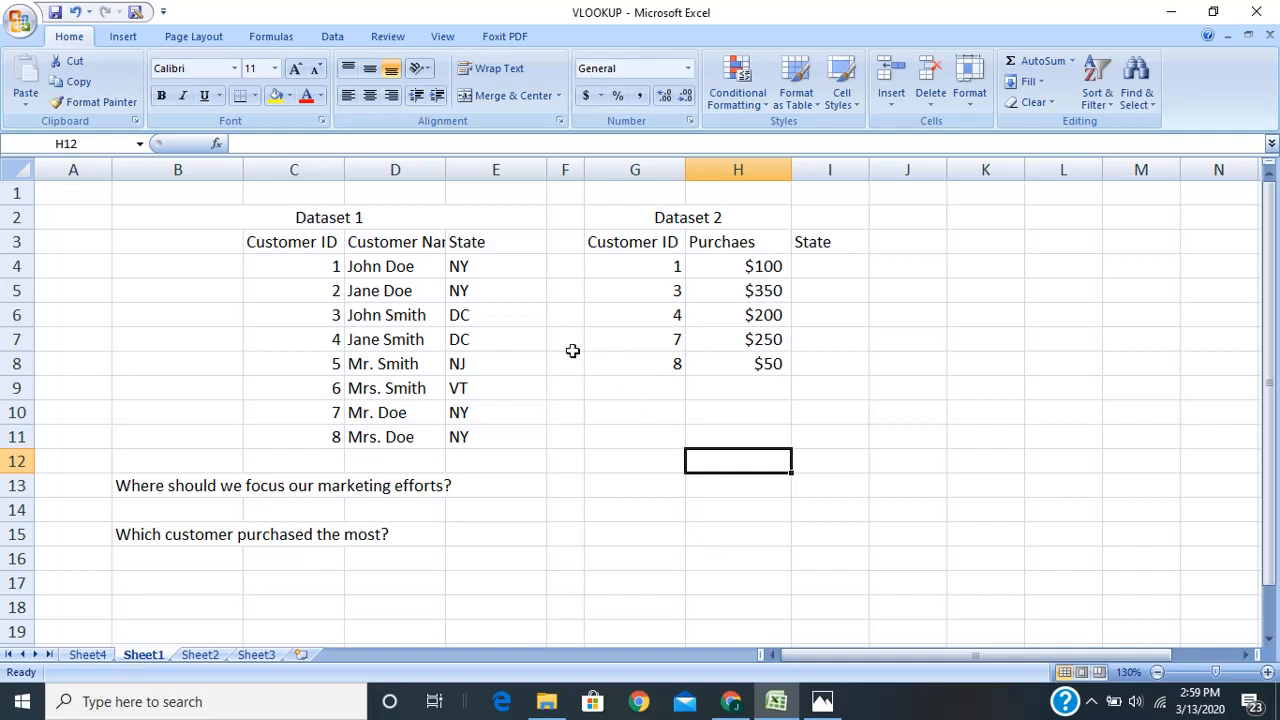
# Fit column D to its Customer Name heading and review the Customer ID, Customer Name and State columns of Dataset 1
pyautogui.doubleClick(449, 171)
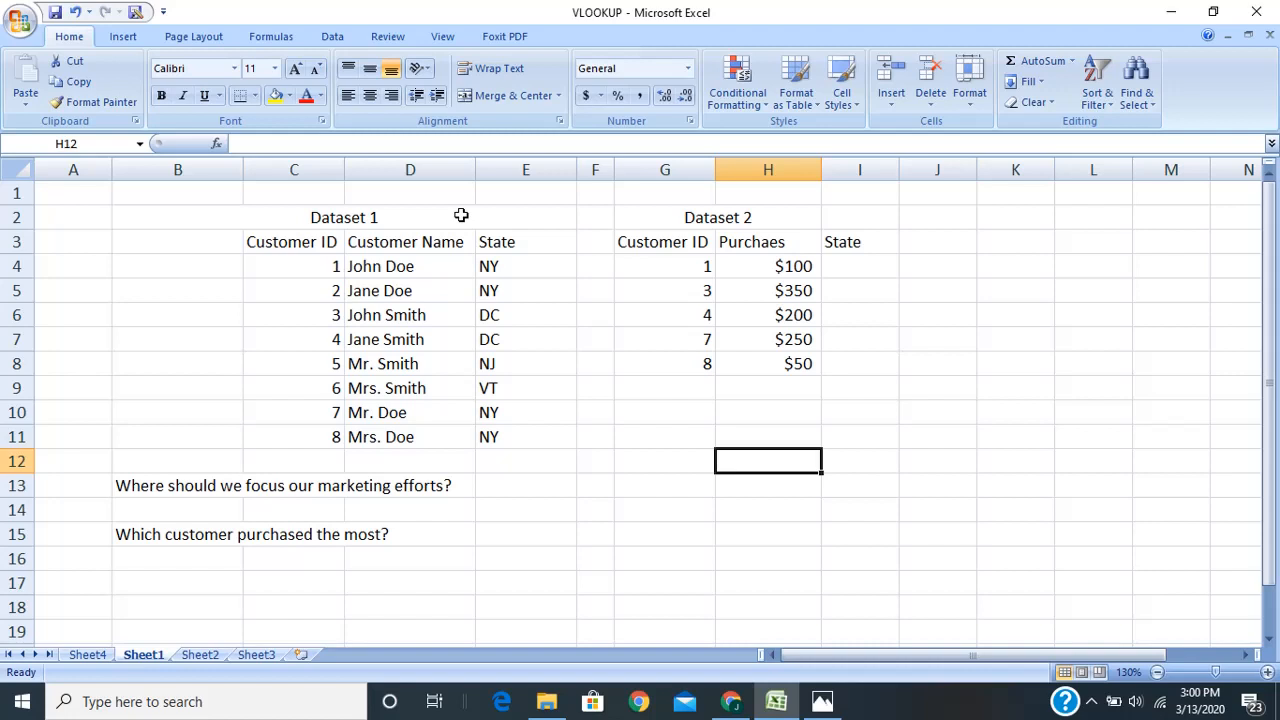
pyautogui.moveTo(320, 222); pyautogui.dragTo(380, 447)
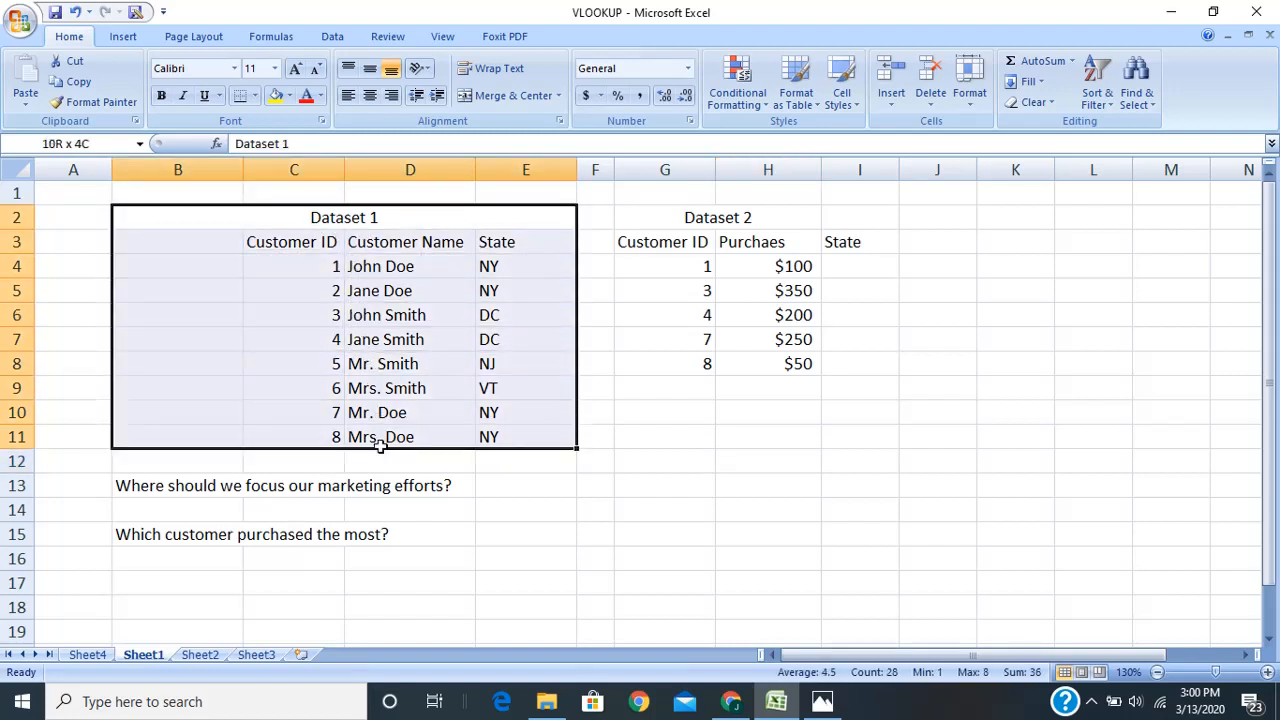
pyautogui.moveTo(323, 241); pyautogui.dragTo(330, 462)
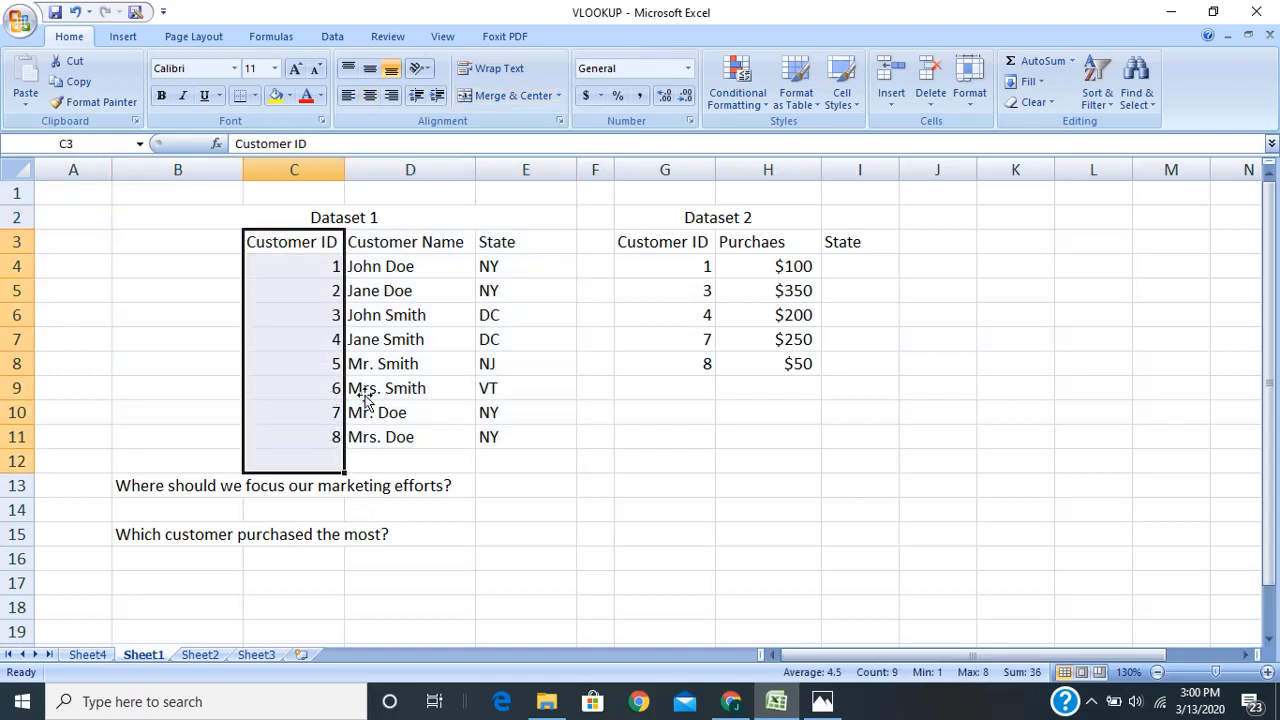
pyautogui.moveTo(450, 246); pyautogui.dragTo(440, 437)
pyautogui.moveTo(523, 248); pyautogui.dragTo(514, 442)
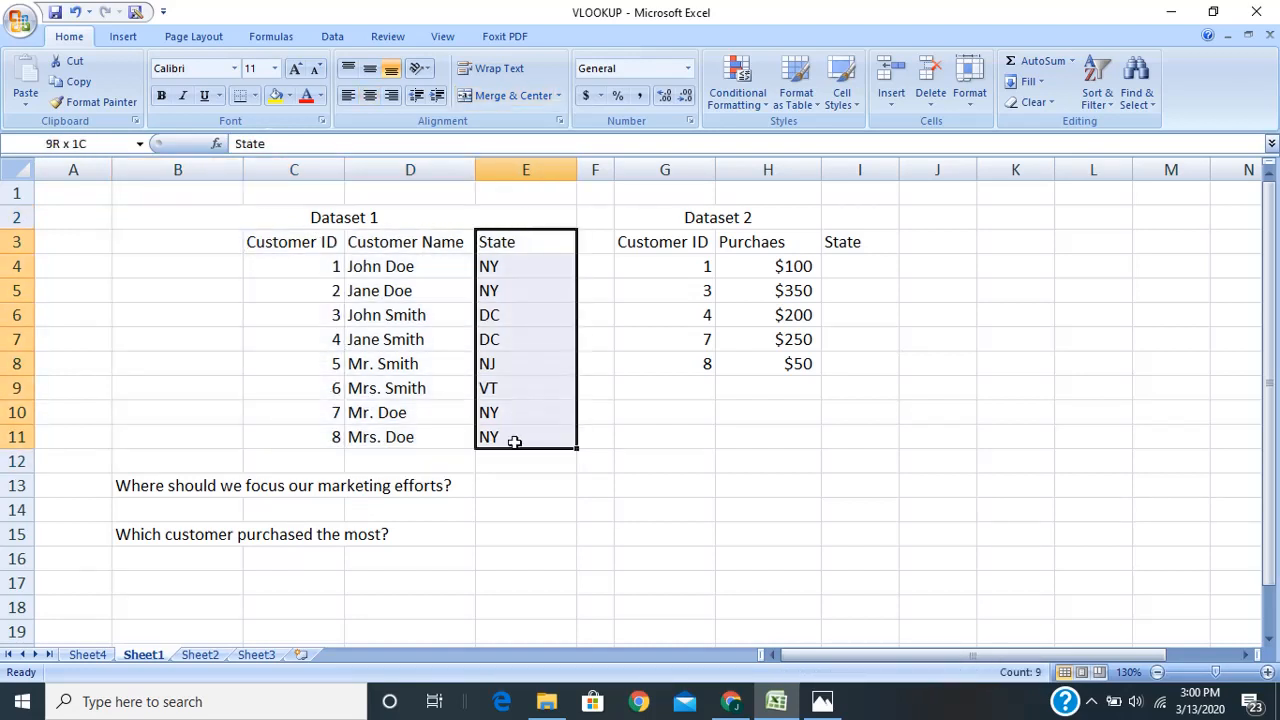
# Examine Dataset 2's Customer ID and purchases columns against the customer names in Dataset 1
pyautogui.click(723, 220)
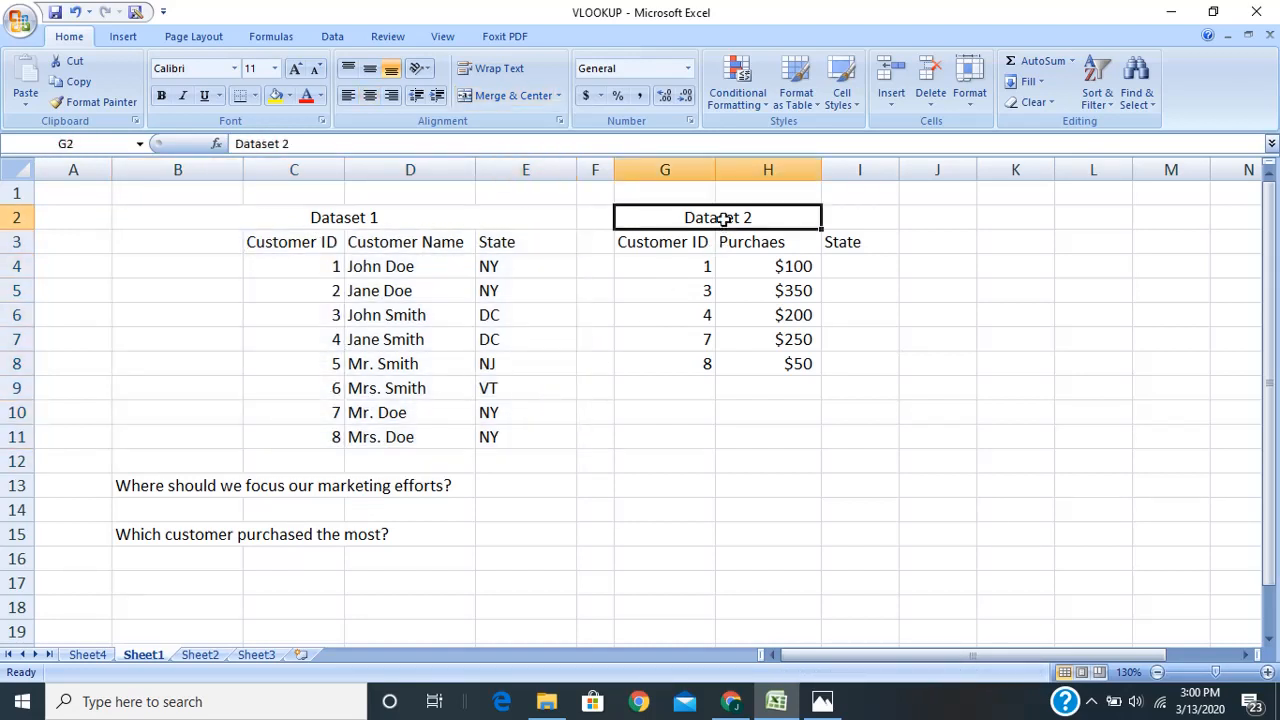
pyautogui.moveTo(723, 220); pyautogui.dragTo(712, 358)
pyautogui.moveTo(686, 248); pyautogui.dragTo(700, 362)
pyautogui.moveTo(768, 246); pyautogui.dragTo(756, 352)
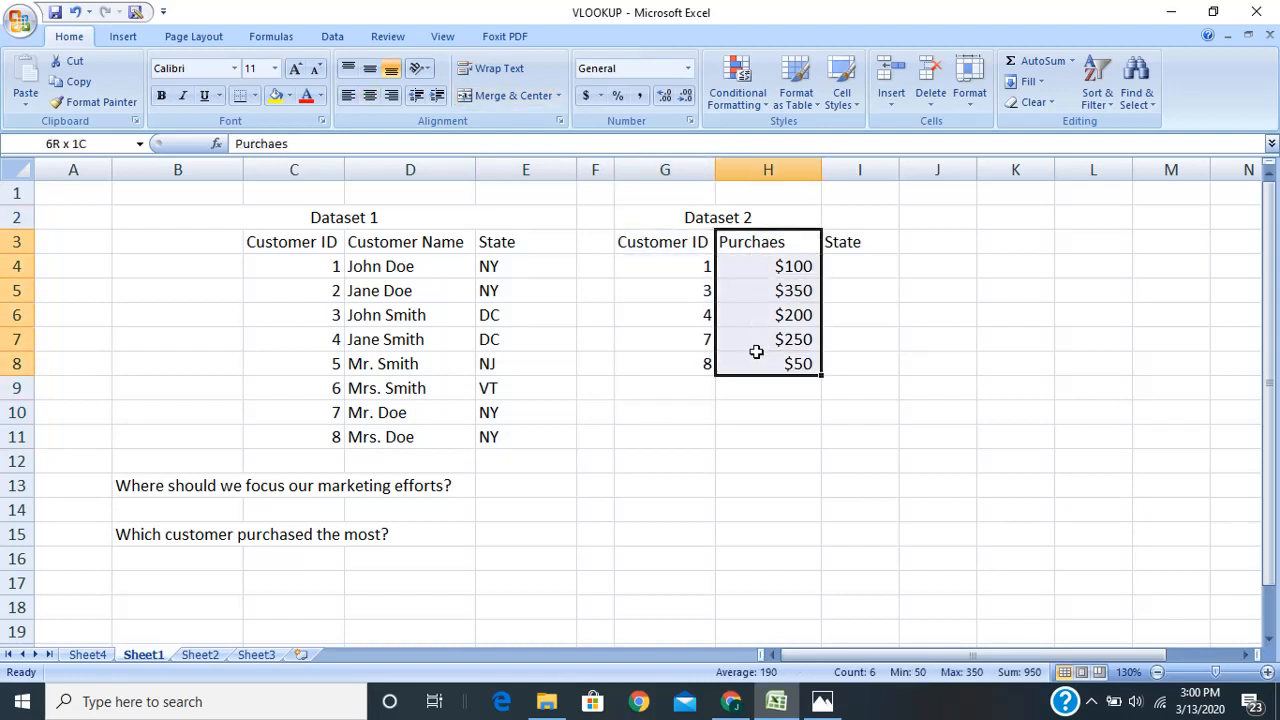
pyautogui.click(691, 411)
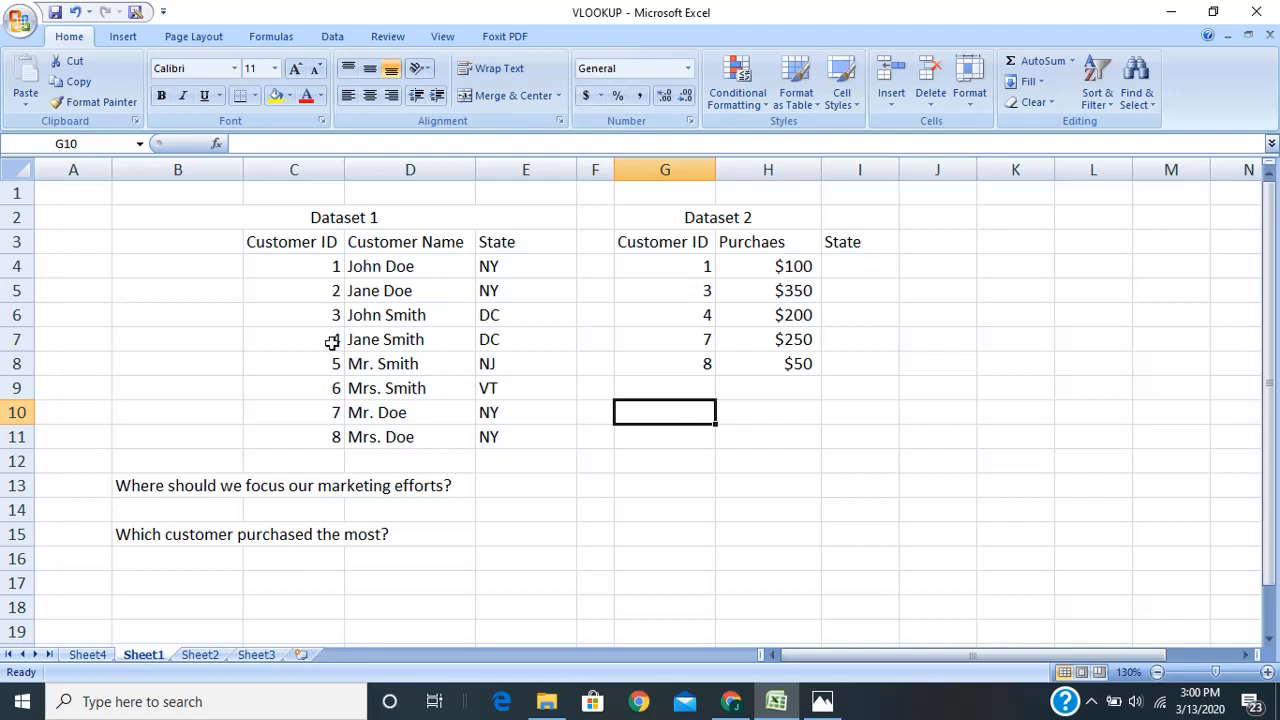
pyautogui.moveTo(376, 266); pyautogui.dragTo(399, 446)
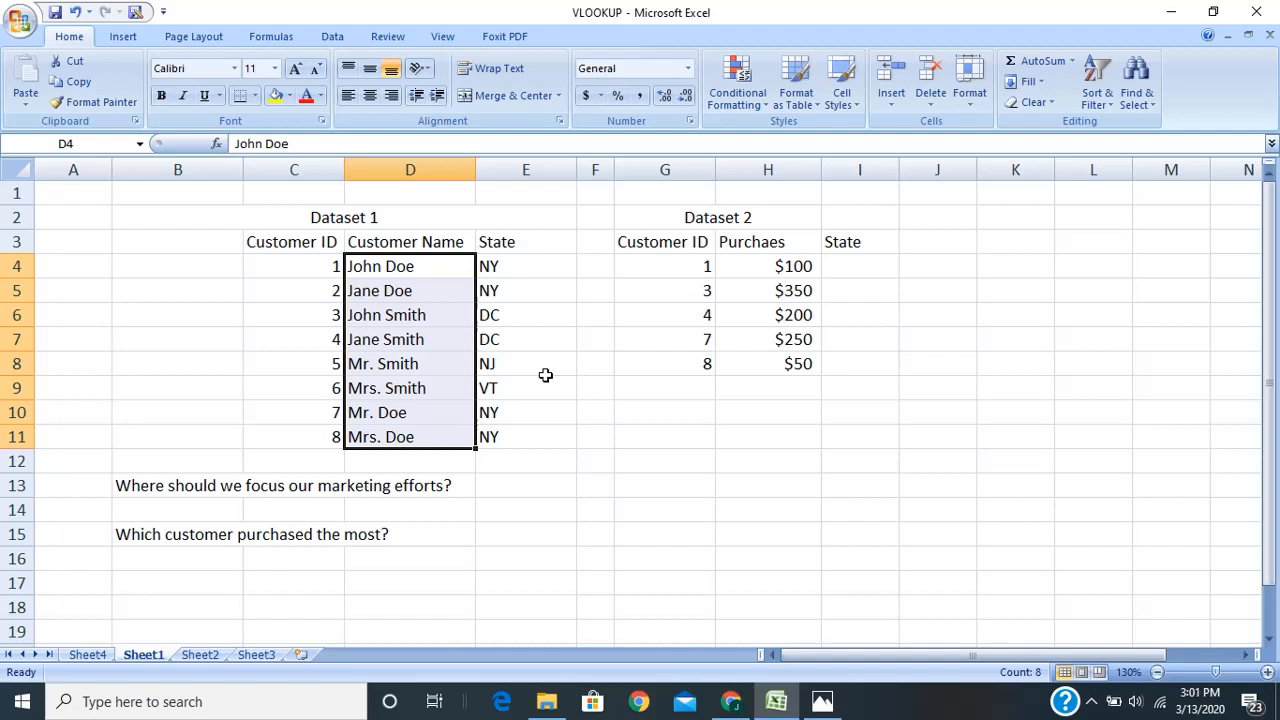
# Search the functions for "lookup" and insert VLOOKUP in cell I4 under Dataset 2's State heading
pyautogui.click(862, 267)
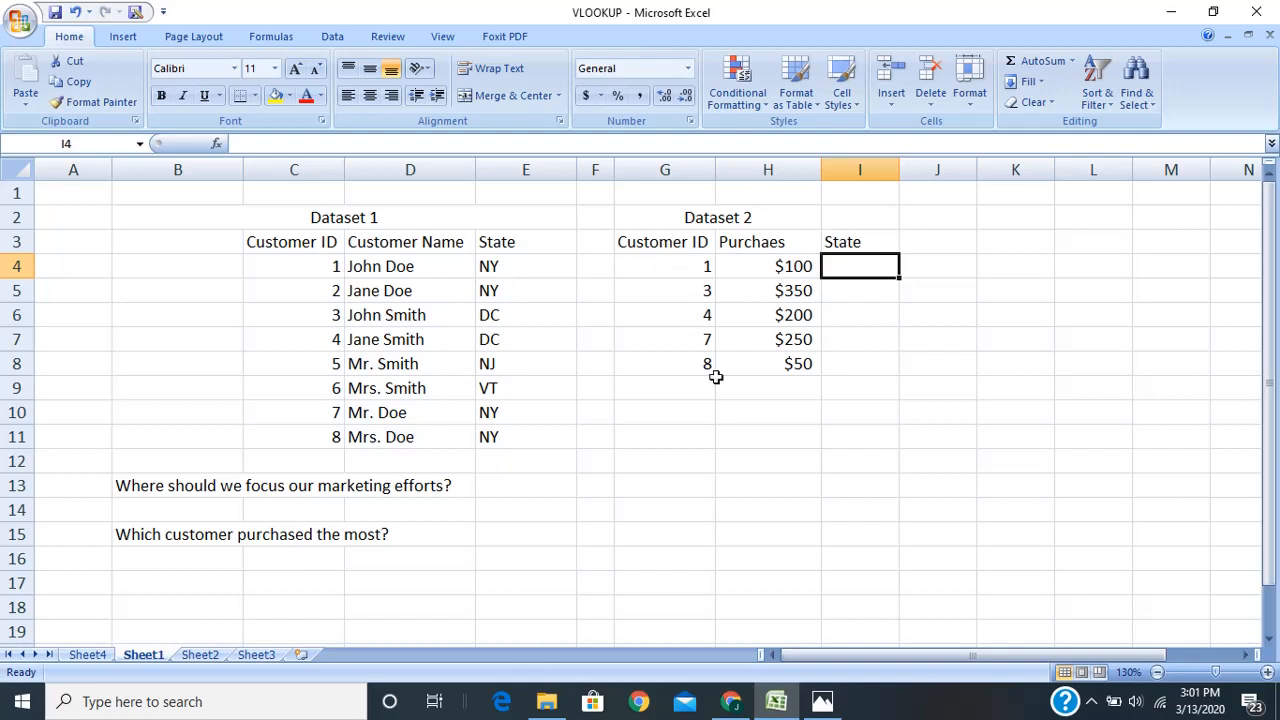
pyautogui.click(216, 148)
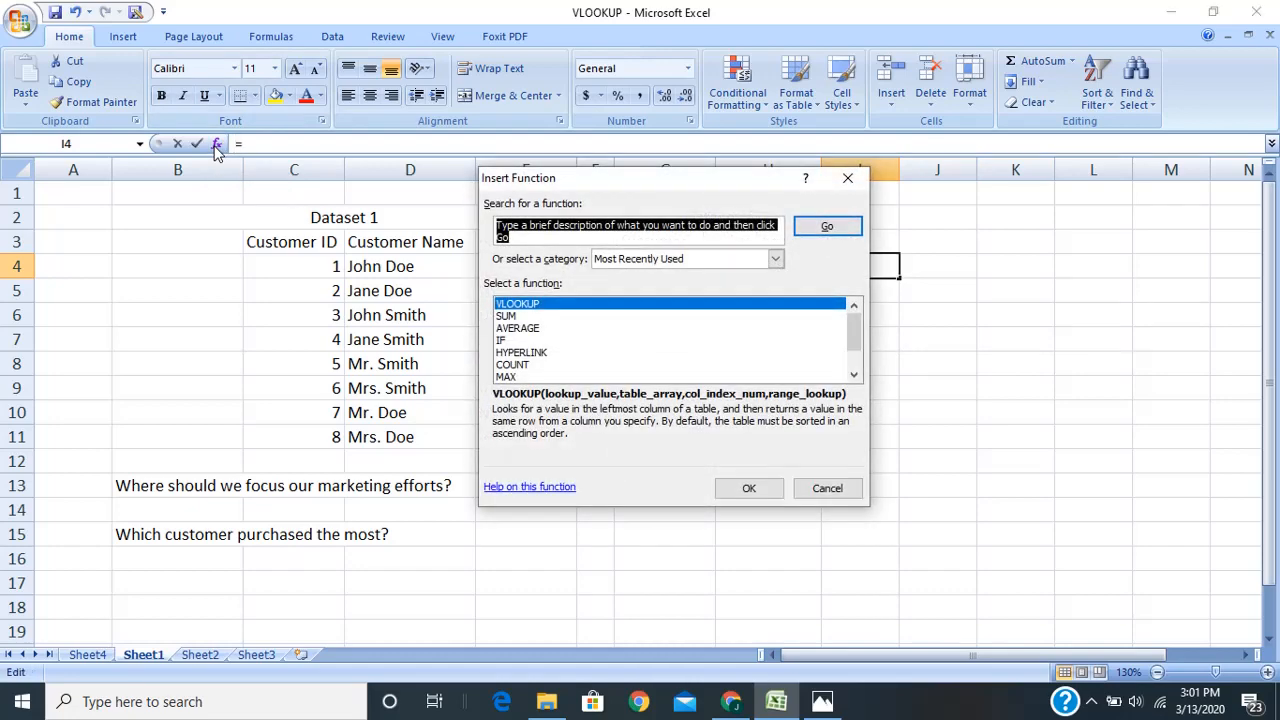
pyautogui.write('lookup')
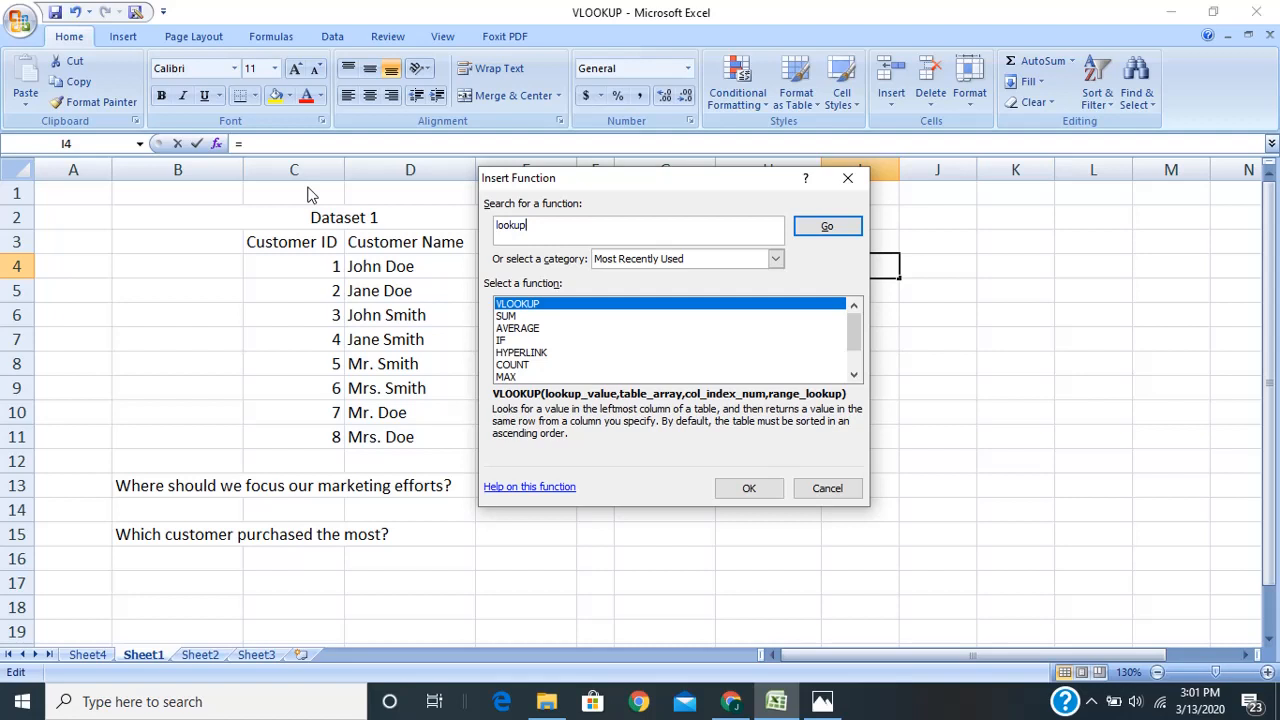
pyautogui.press('Return')
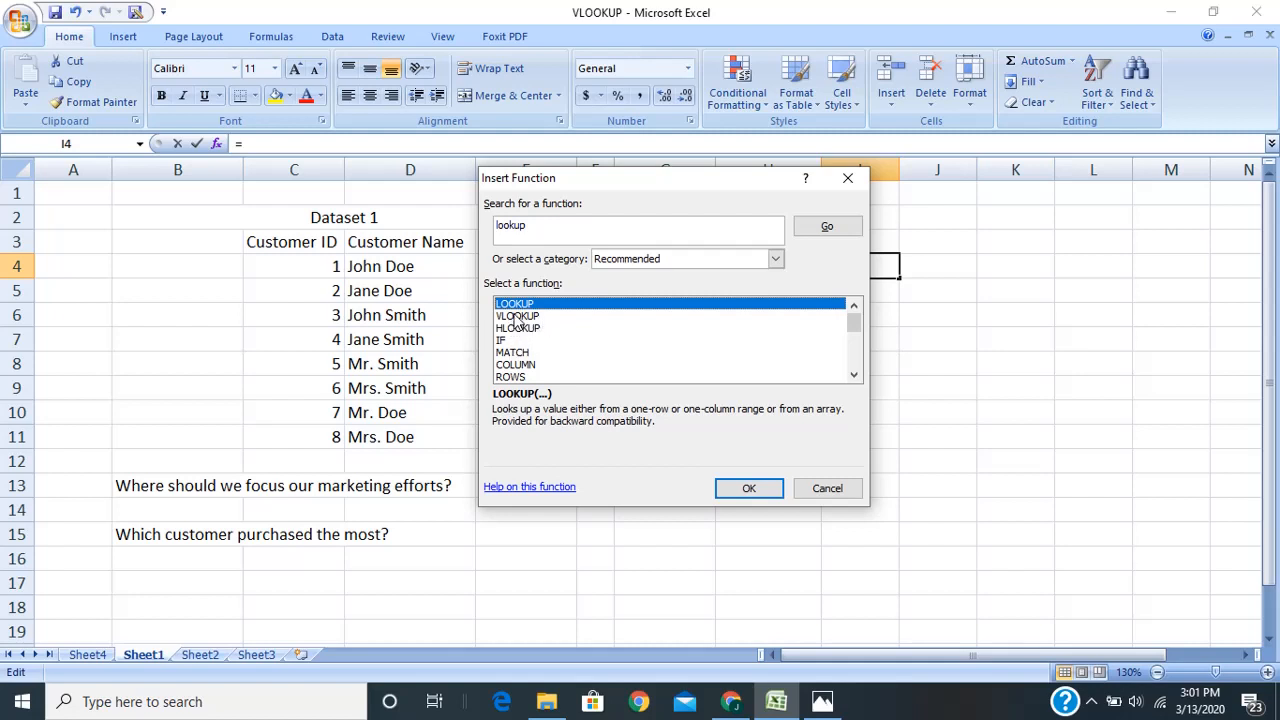
pyautogui.doubleClick(517, 316)
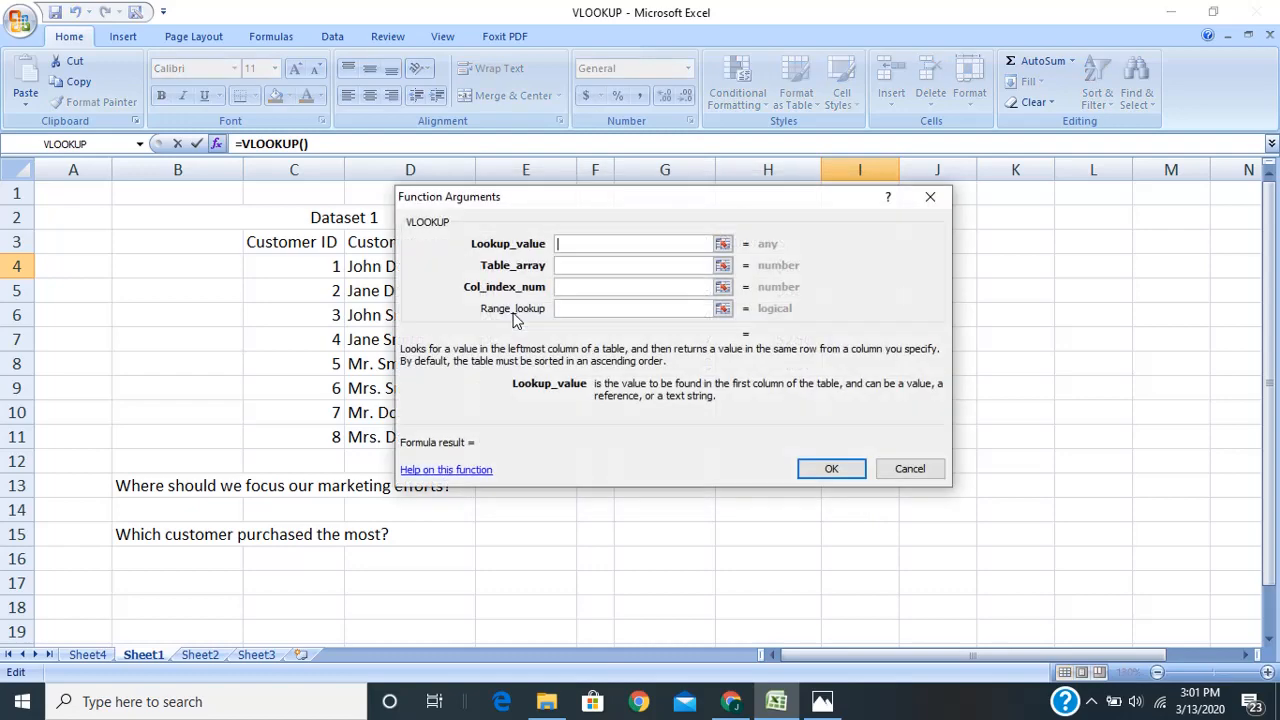
# Set the VLOOKUP lookup value to G4 and its table array to C4:E11
pyautogui.moveTo(514, 200); pyautogui.dragTo(901, 200)
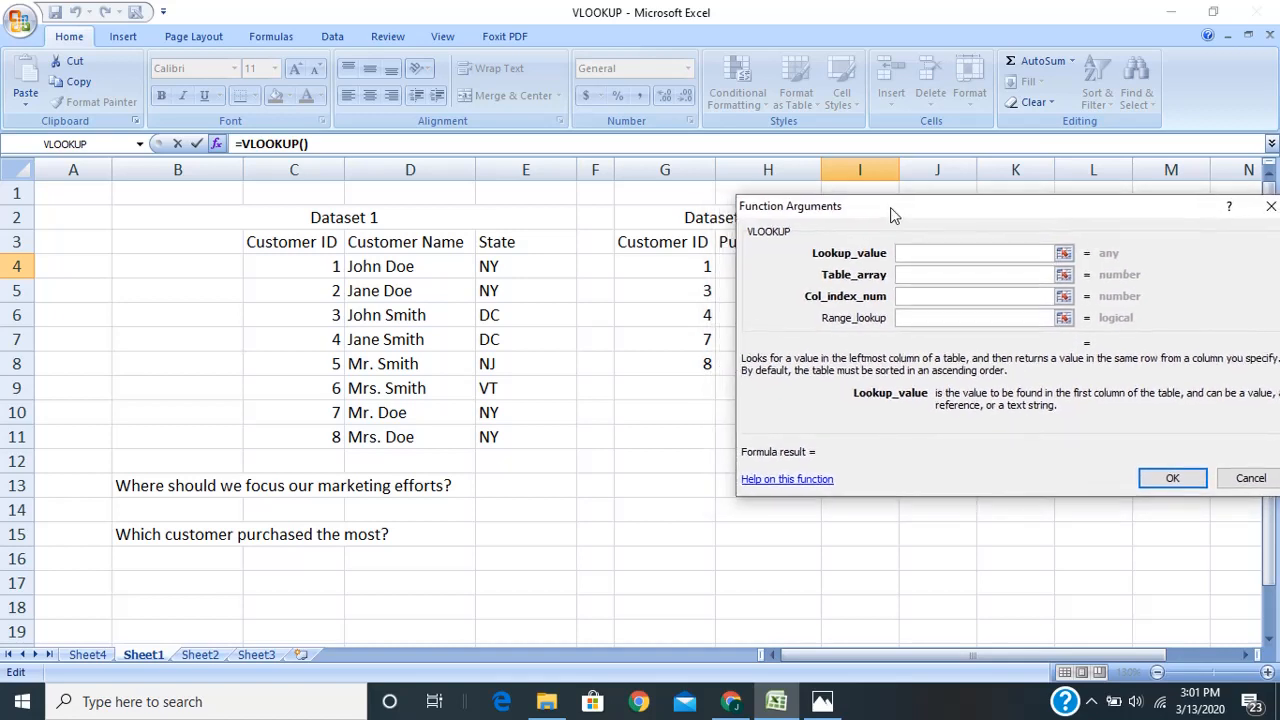
pyautogui.click(692, 267)
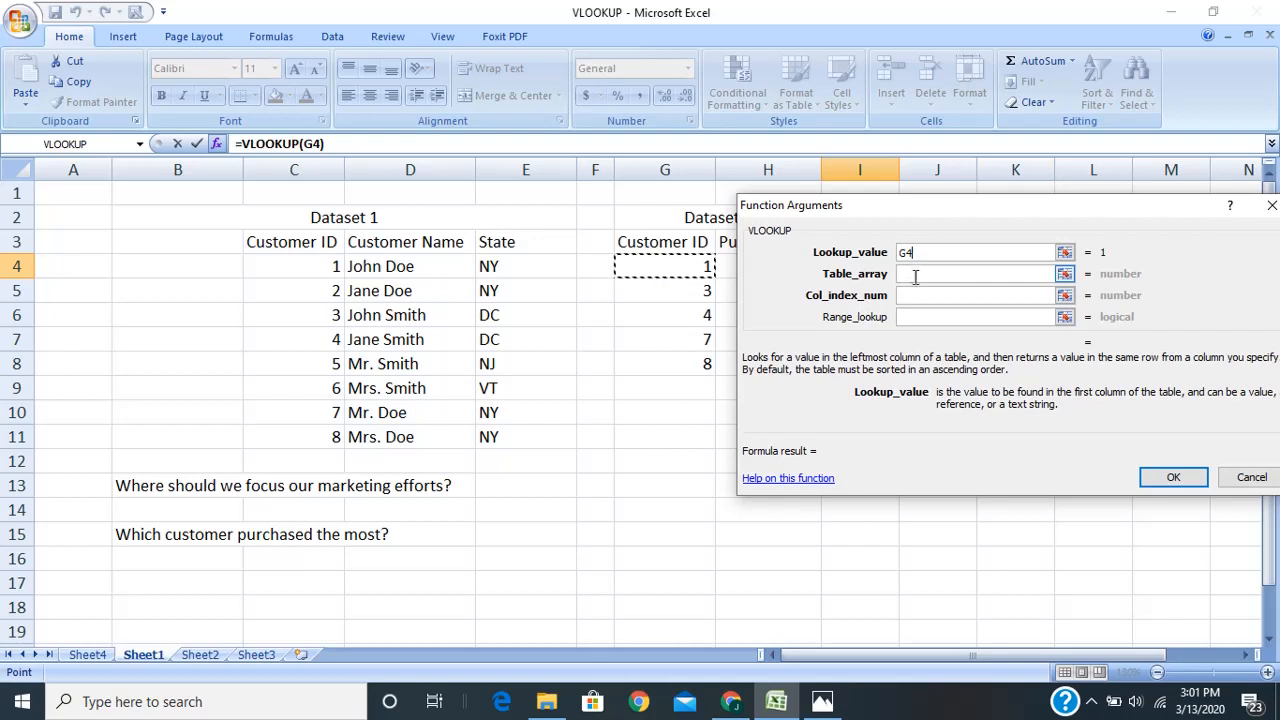
pyautogui.click(911, 274)
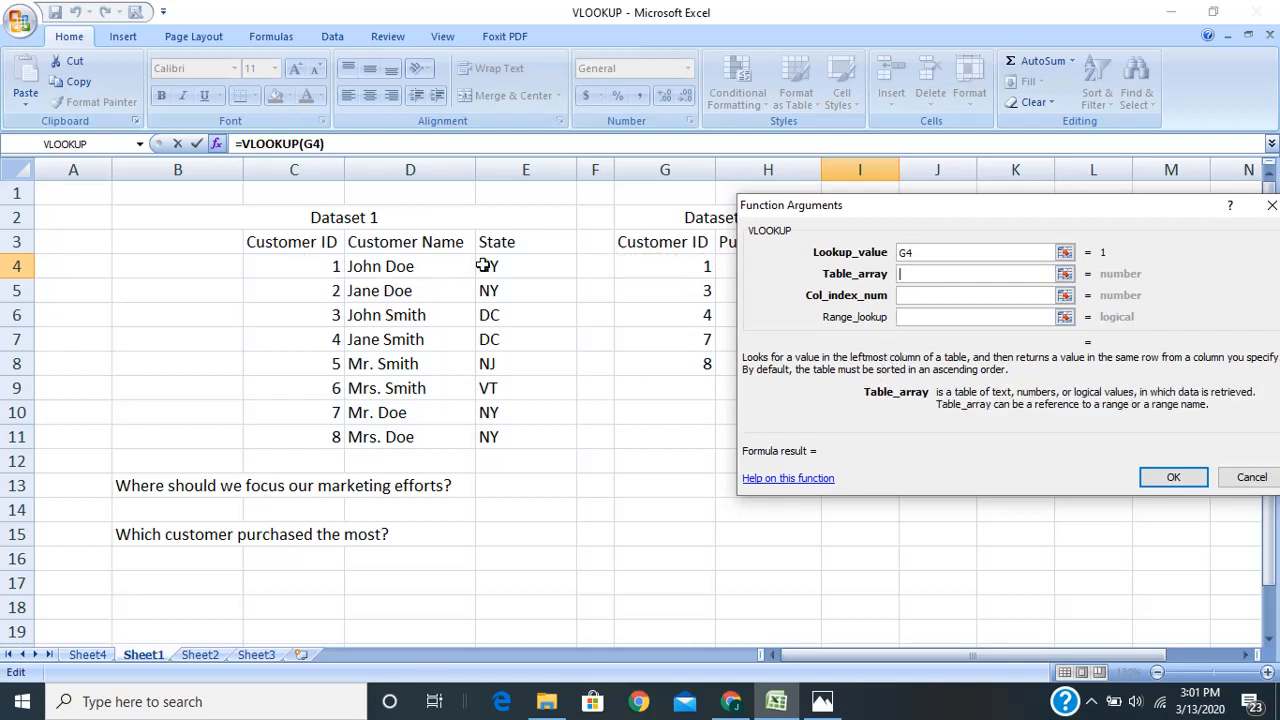
pyautogui.click(327, 266)
pyautogui.moveTo(327, 266)
pyautogui.mouseDown()
pyautogui.moveTo(490, 288)
pyautogui.moveTo(508, 343)
pyautogui.moveTo(493, 434)
pyautogui.moveTo(517, 360)
pyautogui.moveTo(285, 315)
pyautogui.moveTo(289, 271)
pyautogui.moveTo(460, 296)
pyautogui.moveTo(328, 272)
pyautogui.moveTo(527, 288)
pyautogui.moveTo(520, 272)
pyautogui.mouseUp()
pyautogui.moveTo(520, 272); pyautogui.dragTo(540, 433)
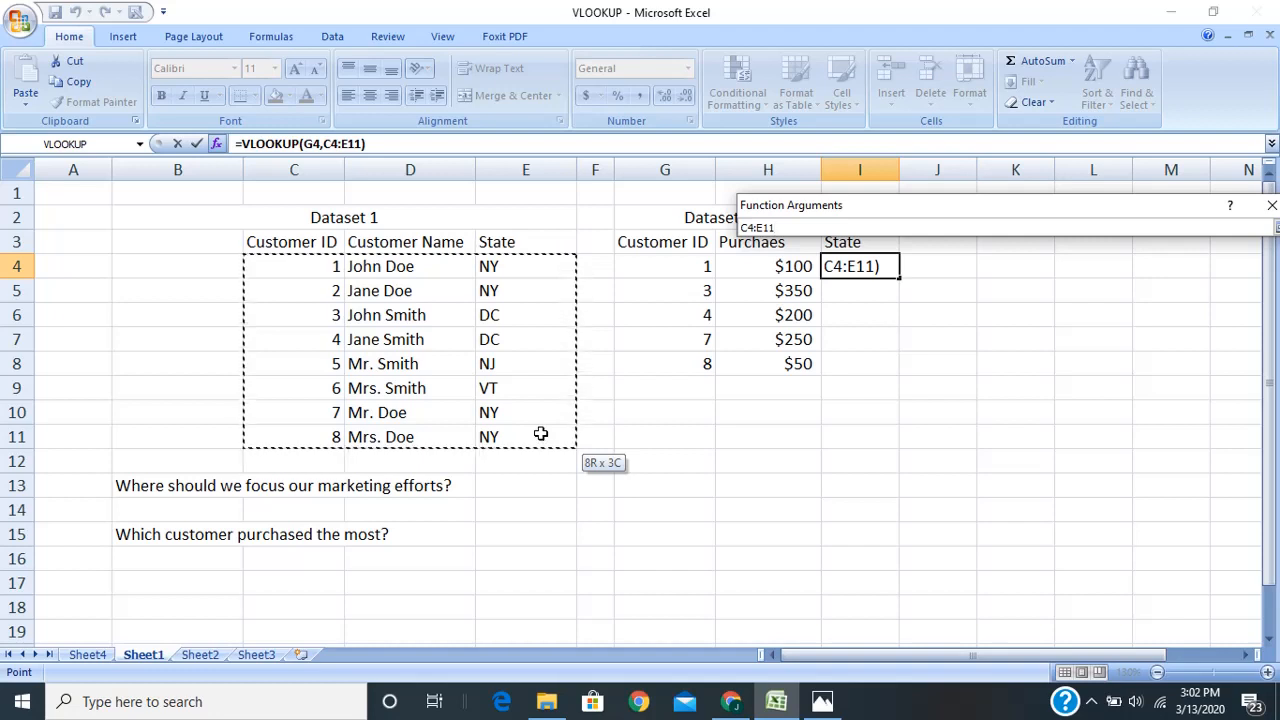
pyautogui.moveTo(540, 433); pyautogui.dragTo(540, 433)
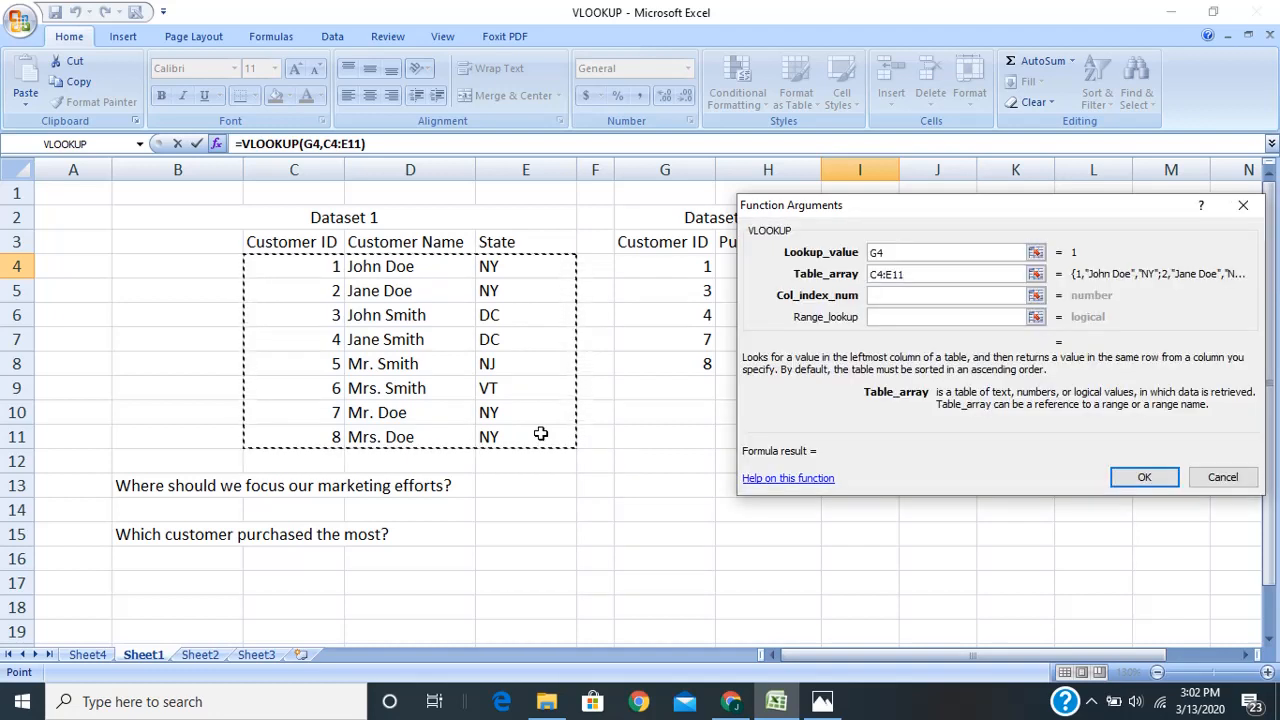
# Complete the VLOOKUP with column index 3 and range lookup FALSE, and check it against the first customer's row in Dataset 1
pyautogui.click(889, 298)
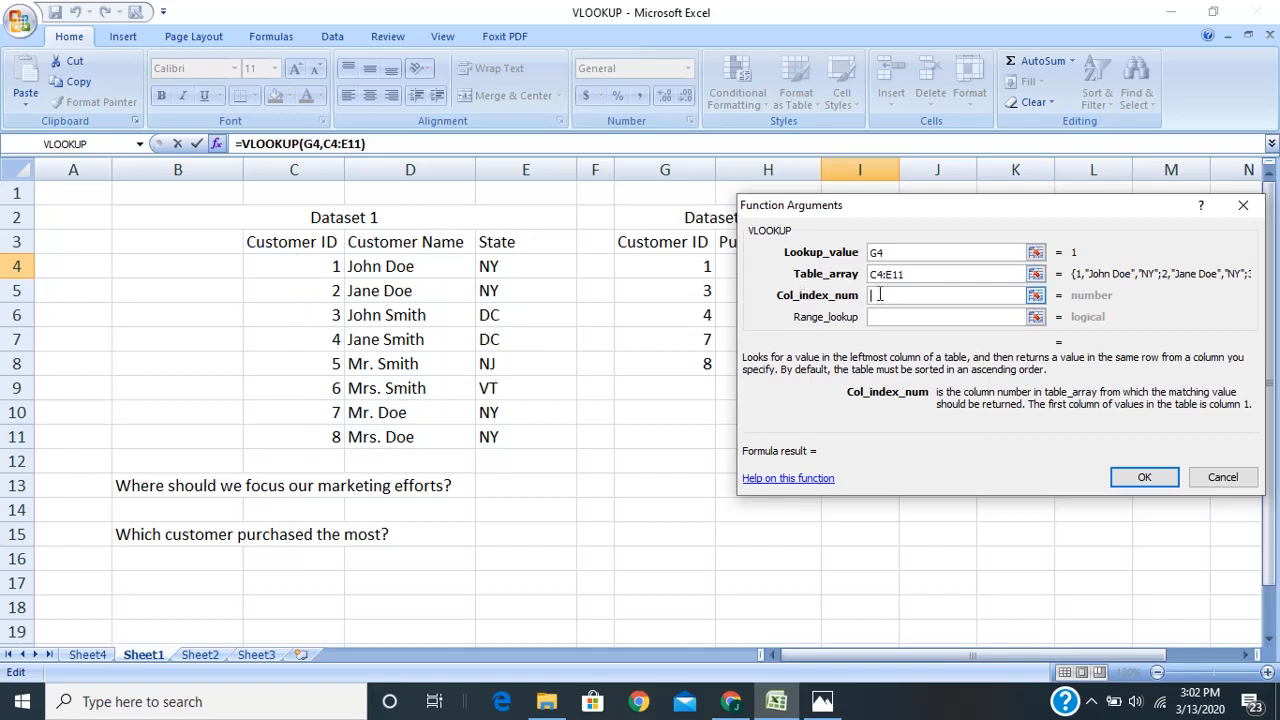
pyautogui.write('3')
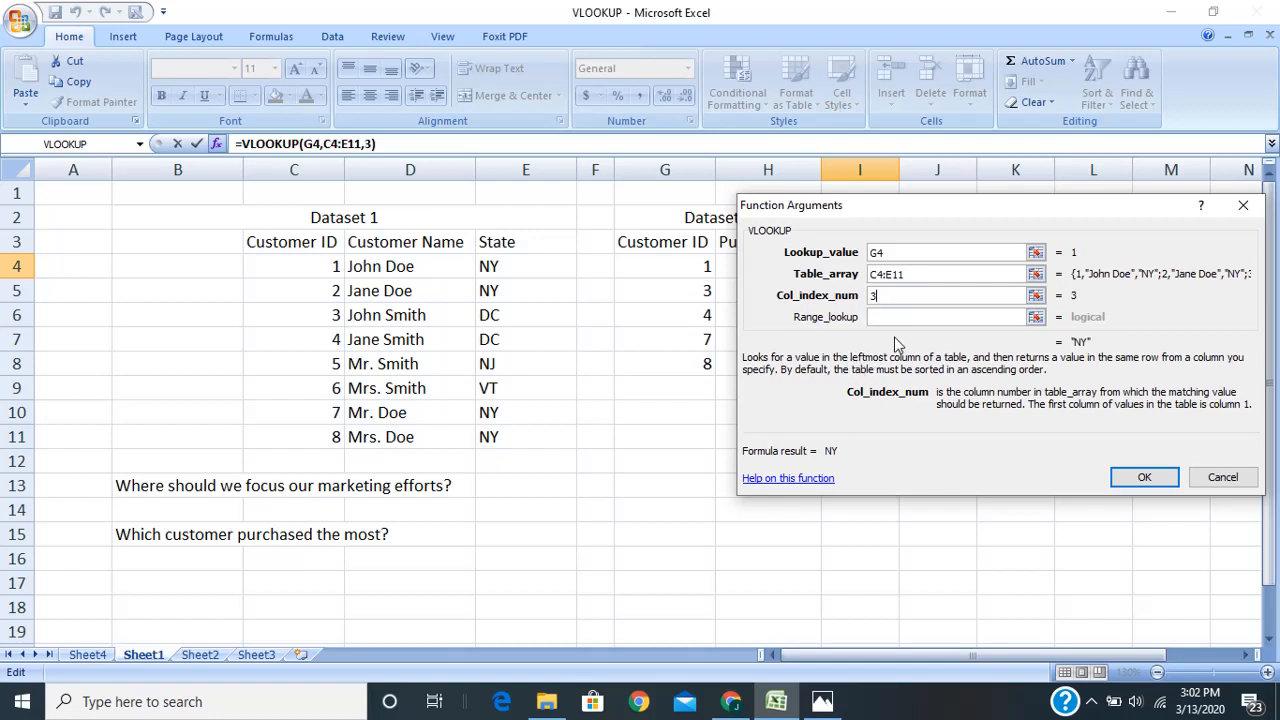
pyautogui.click(891, 318)
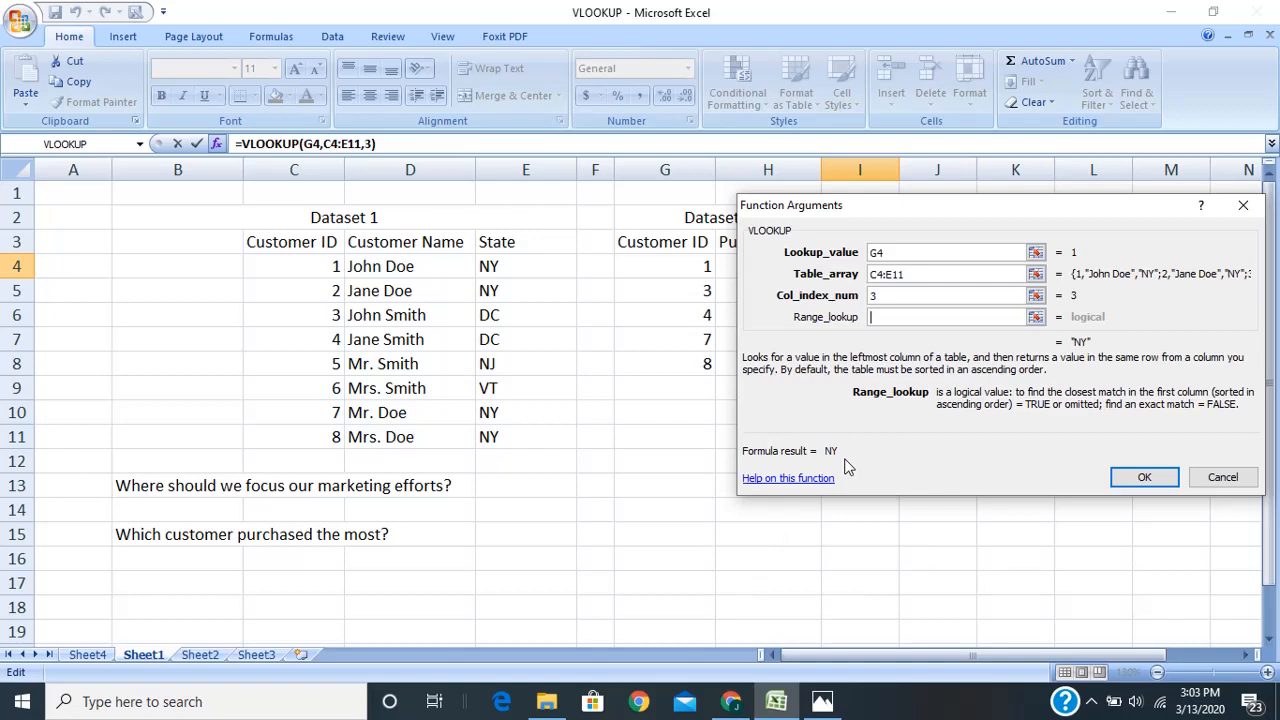
pyautogui.write('FALSE')
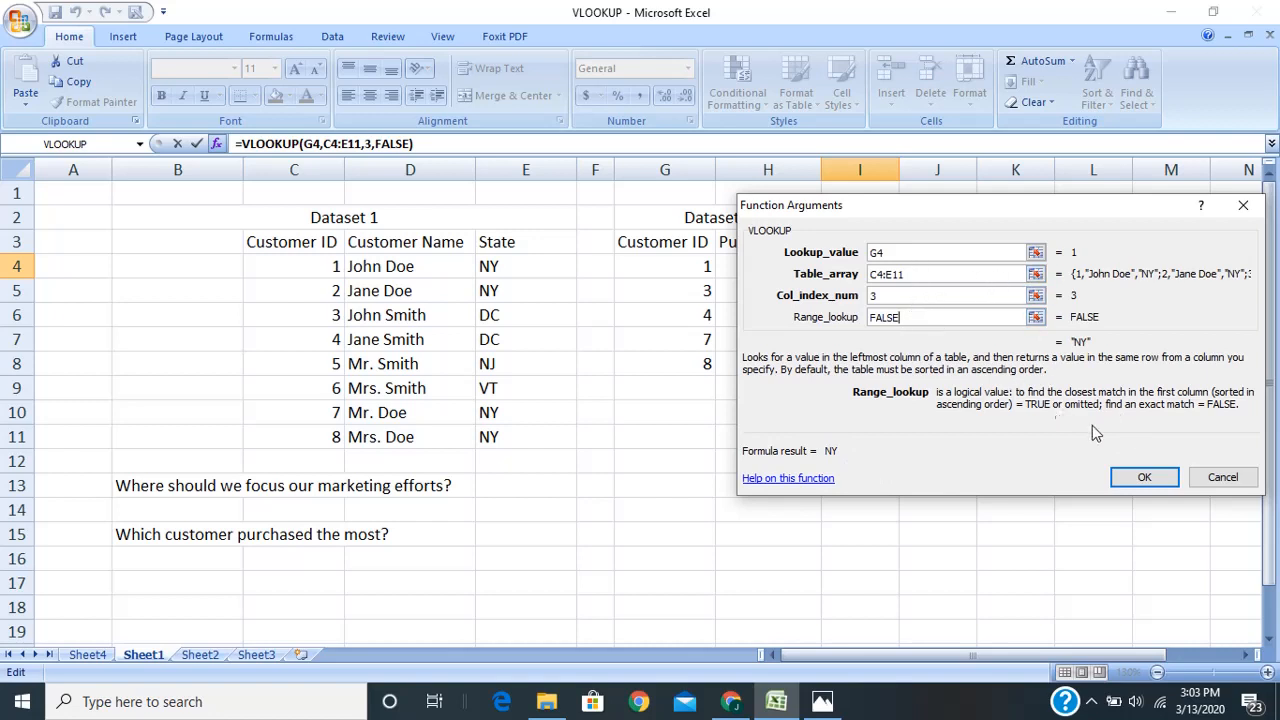
pyautogui.click(1144, 478)
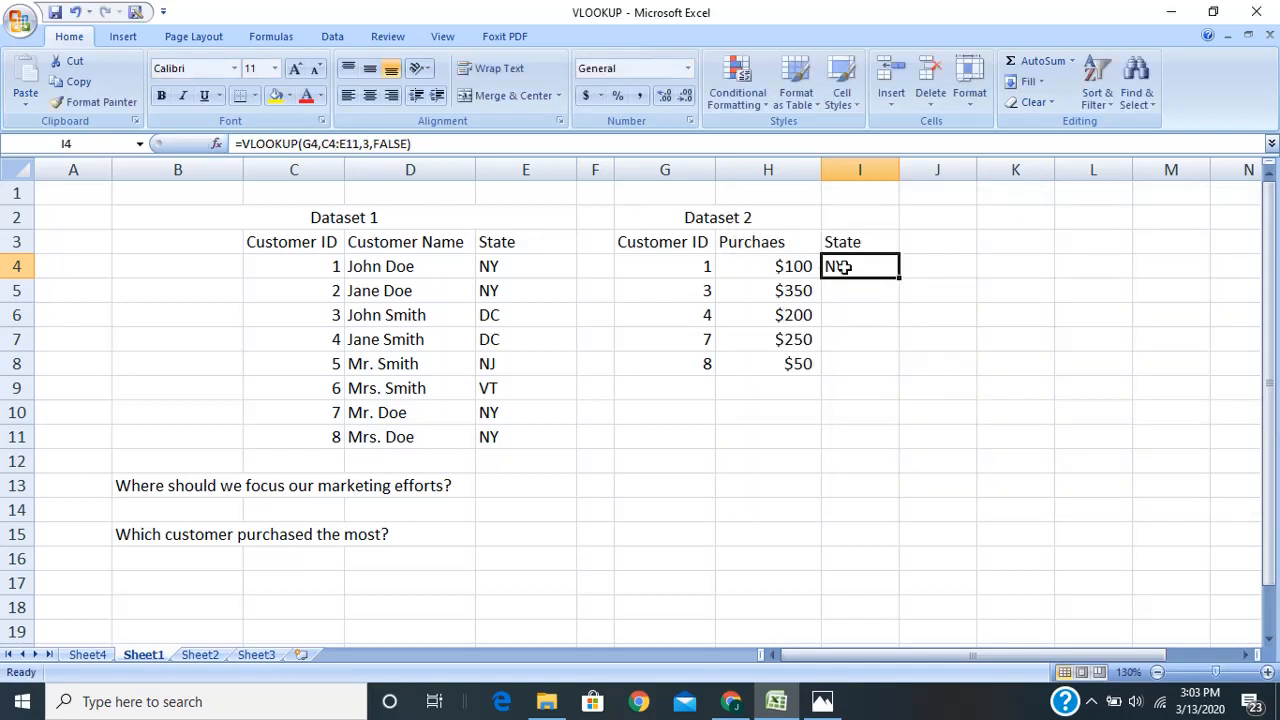
pyautogui.moveTo(326, 266); pyautogui.dragTo(486, 263)
# Add a customer record in row 9 of Dataset 2, entering the customer ID in G9 and a purchase of 0 in H9
pyautogui.click(684, 386)
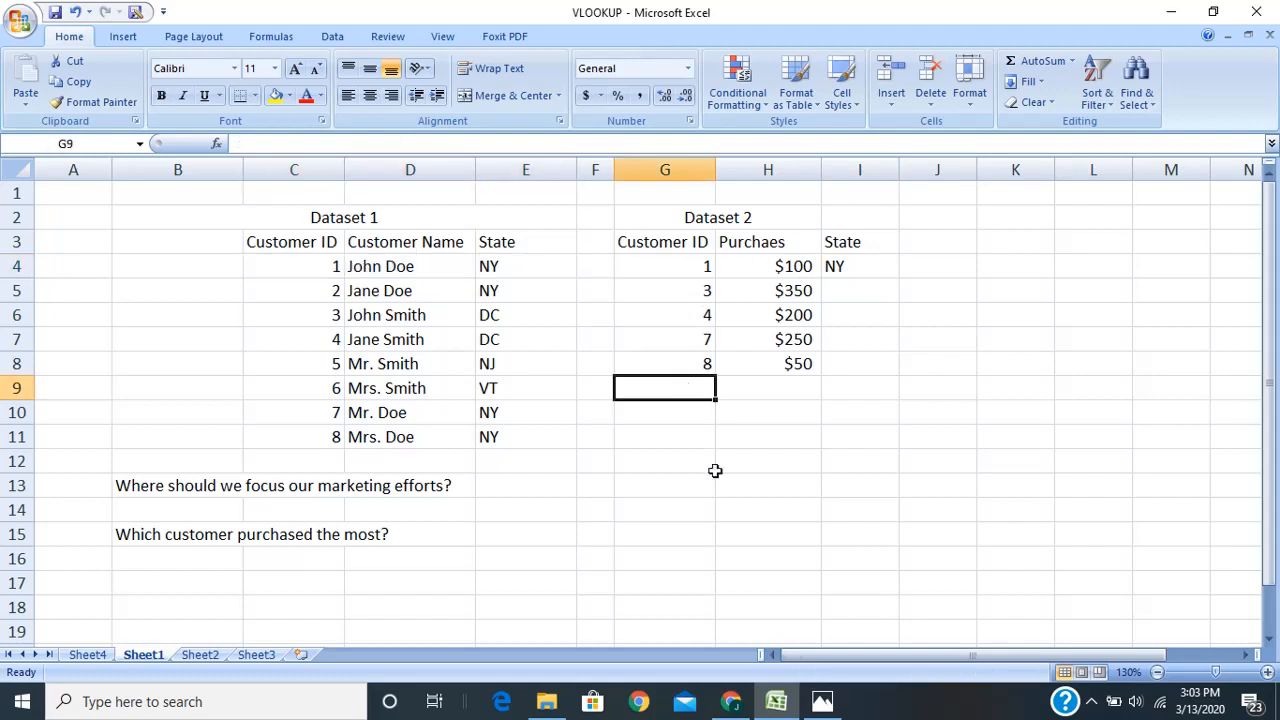
pyautogui.write('2')
pyautogui.press('Return')
pyautogui.write('0')
pyautogui.press('Tab')
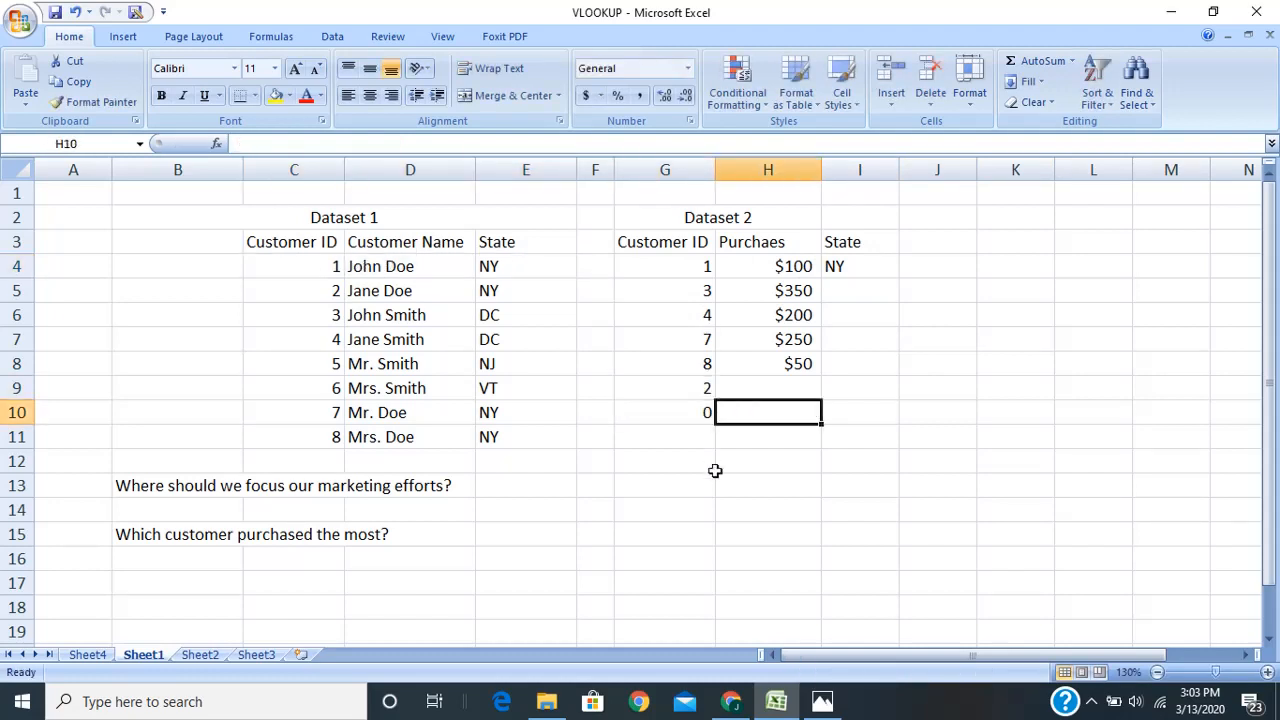
pyautogui.press('Left')
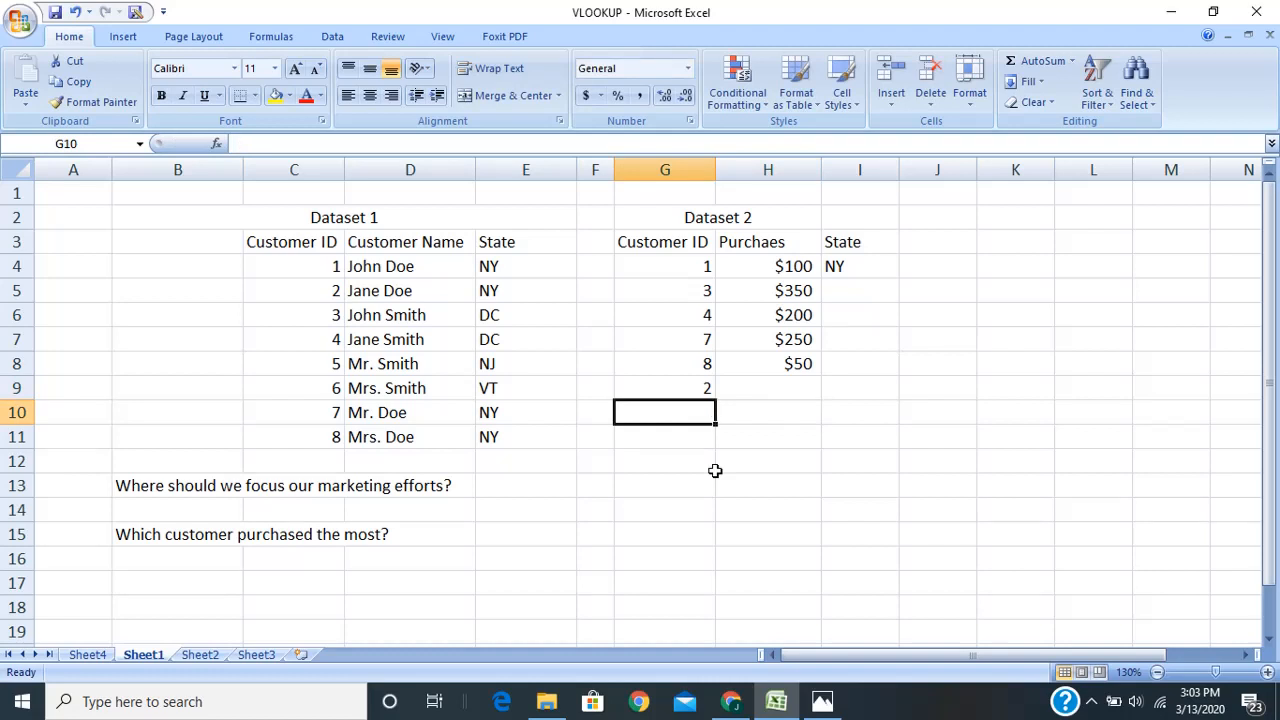
pyautogui.press('Right')
pyautogui.press('Up')
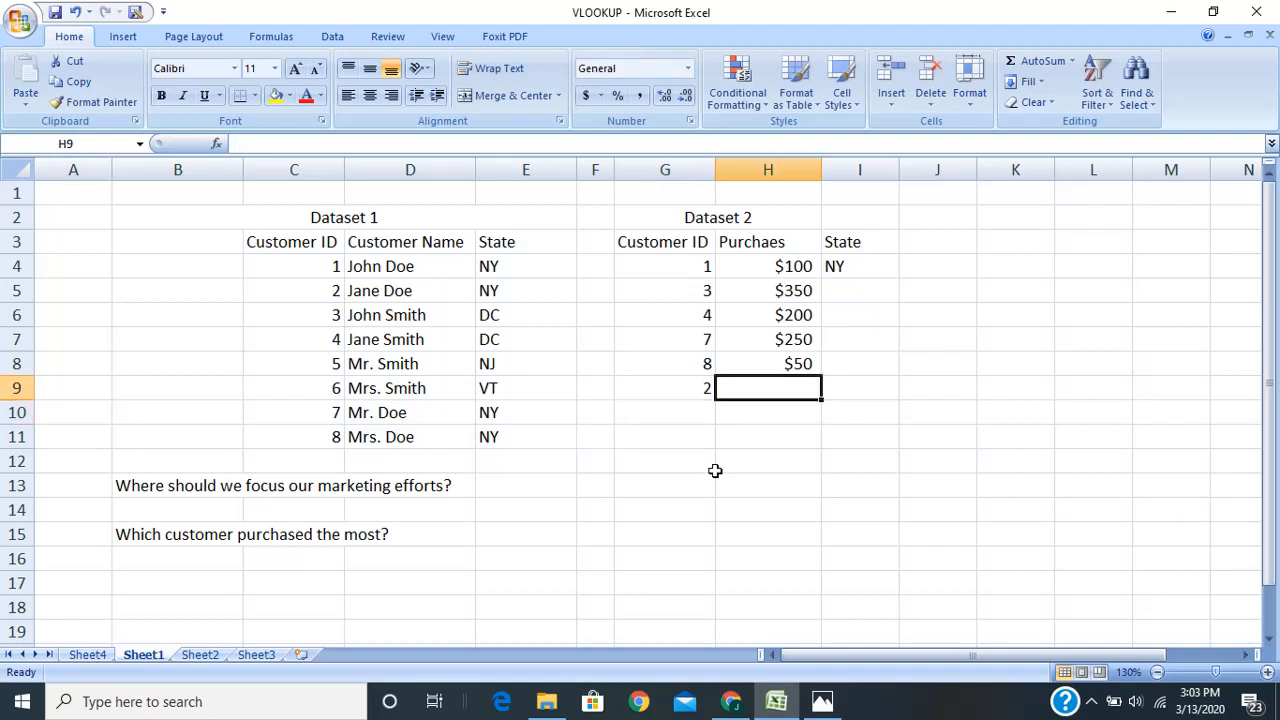
pyautogui.write('0')
pyautogui.press('Return')
# Copy the VLOOKUP formula from I4 down through I9
pyautogui.click(866, 266)
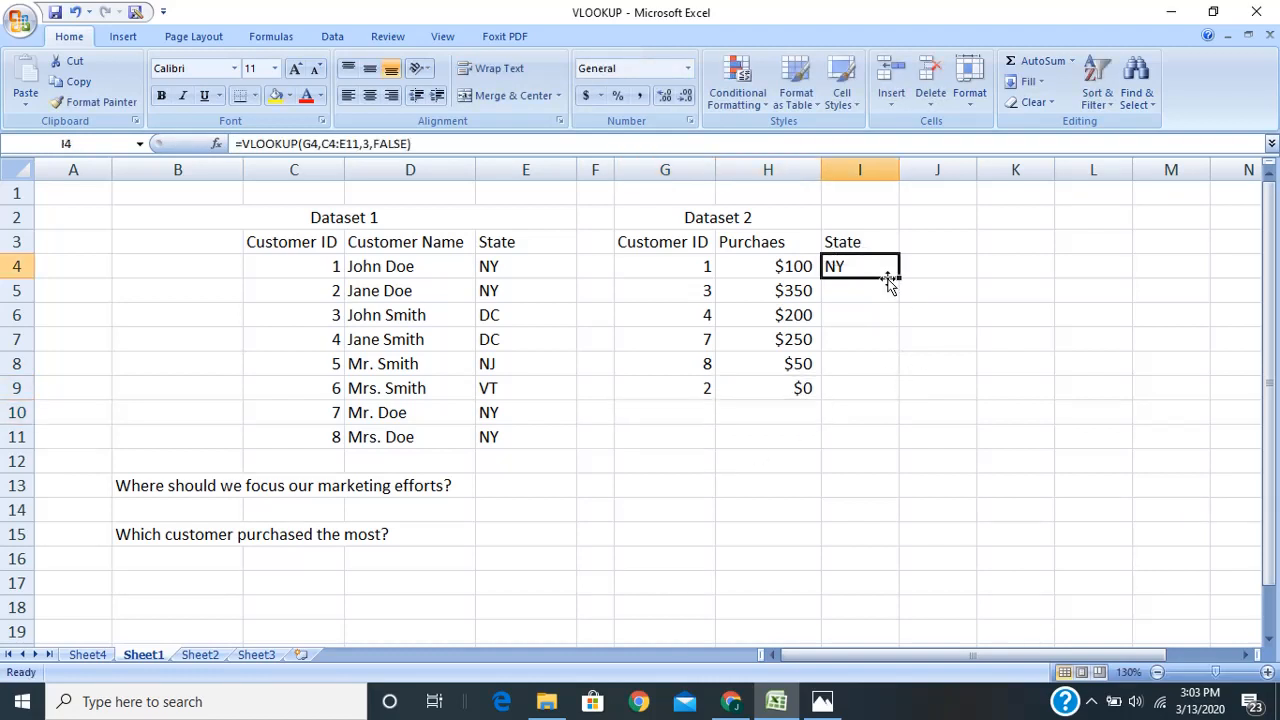
pyautogui.moveTo(897, 278); pyautogui.dragTo(889, 400)
pyautogui.click(868, 389)
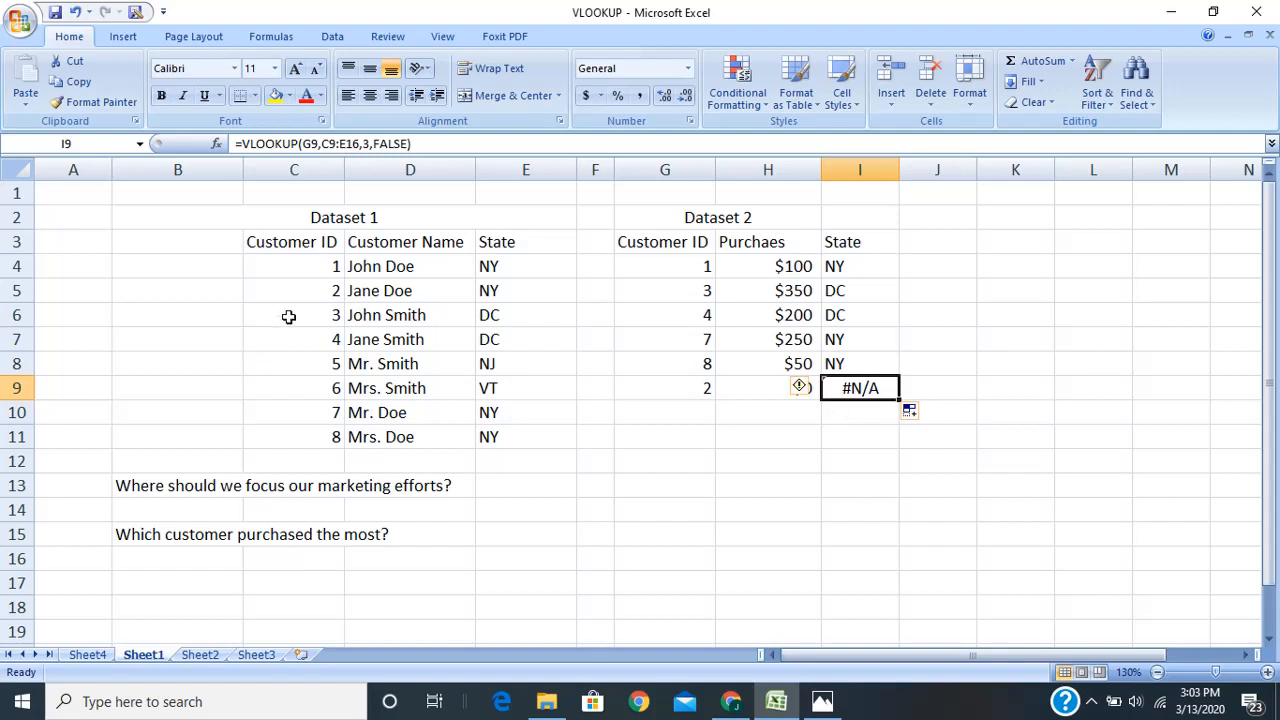
# Inspect the table range used by the formula in I9 and compare it with the matching customer's row in Dataset 1
pyautogui.moveTo(292, 290); pyautogui.dragTo(503, 290)
pyautogui.click(848, 440)
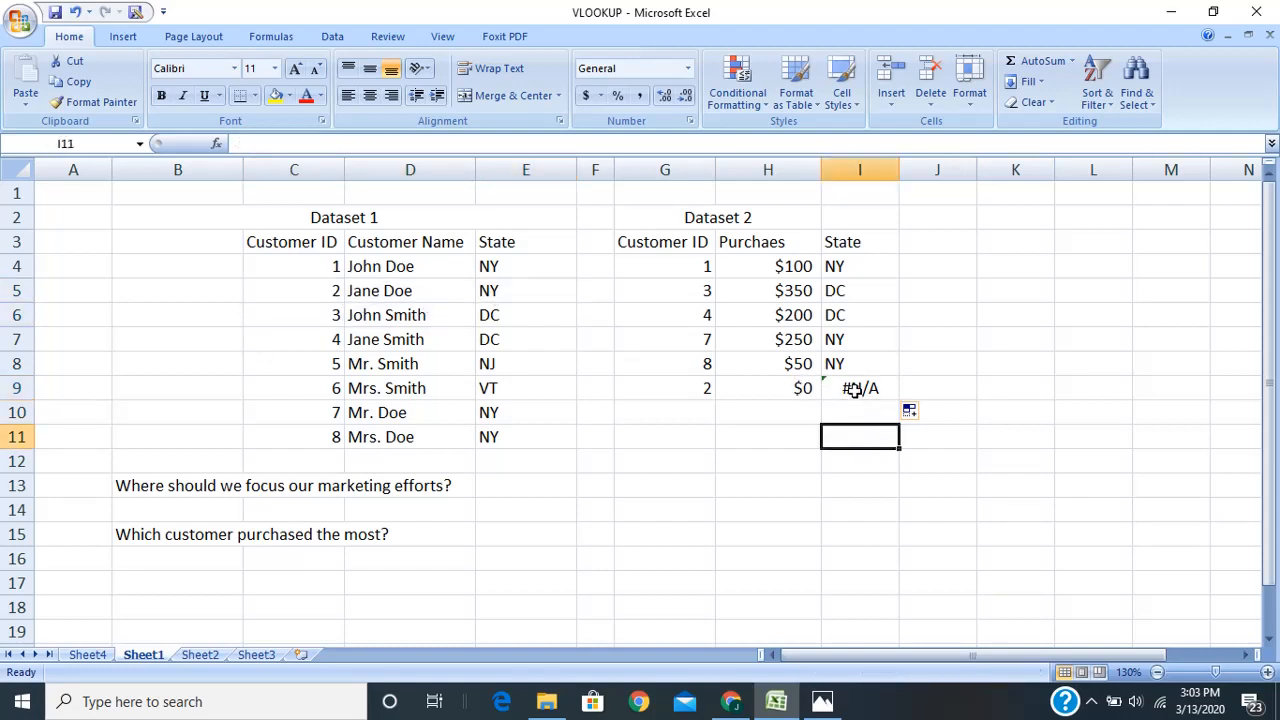
pyautogui.click(857, 388)
pyautogui.click(469, 142)
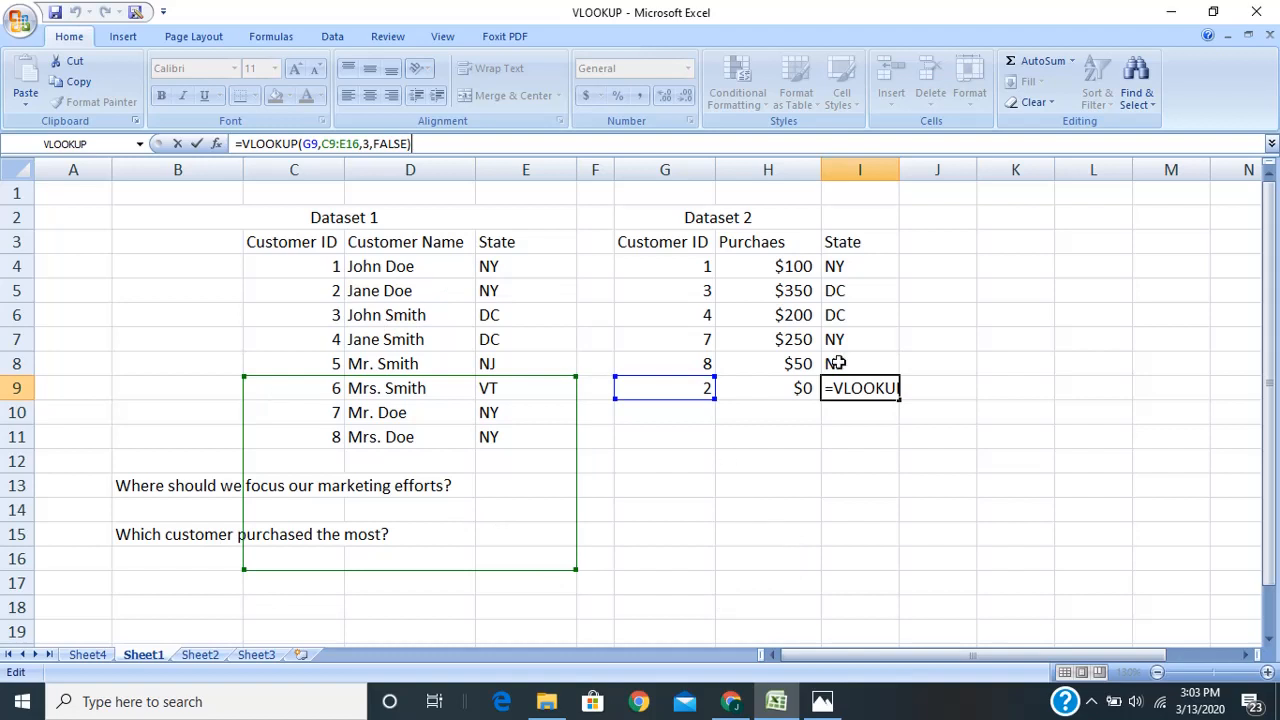
# Make the table array in I4's VLOOKUP absolute, as $C$4:$E$11, through the function arguments
pyautogui.click(875, 266)
pyautogui.click(250, 146)
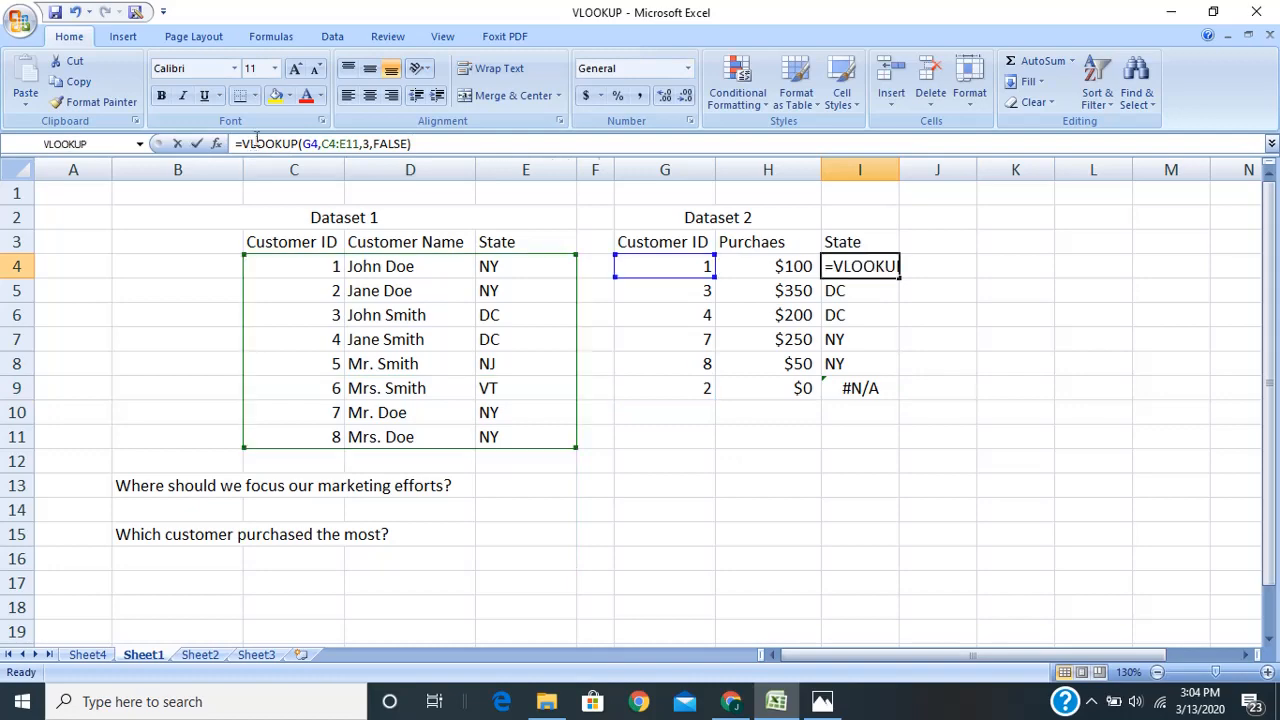
pyautogui.click(262, 163)
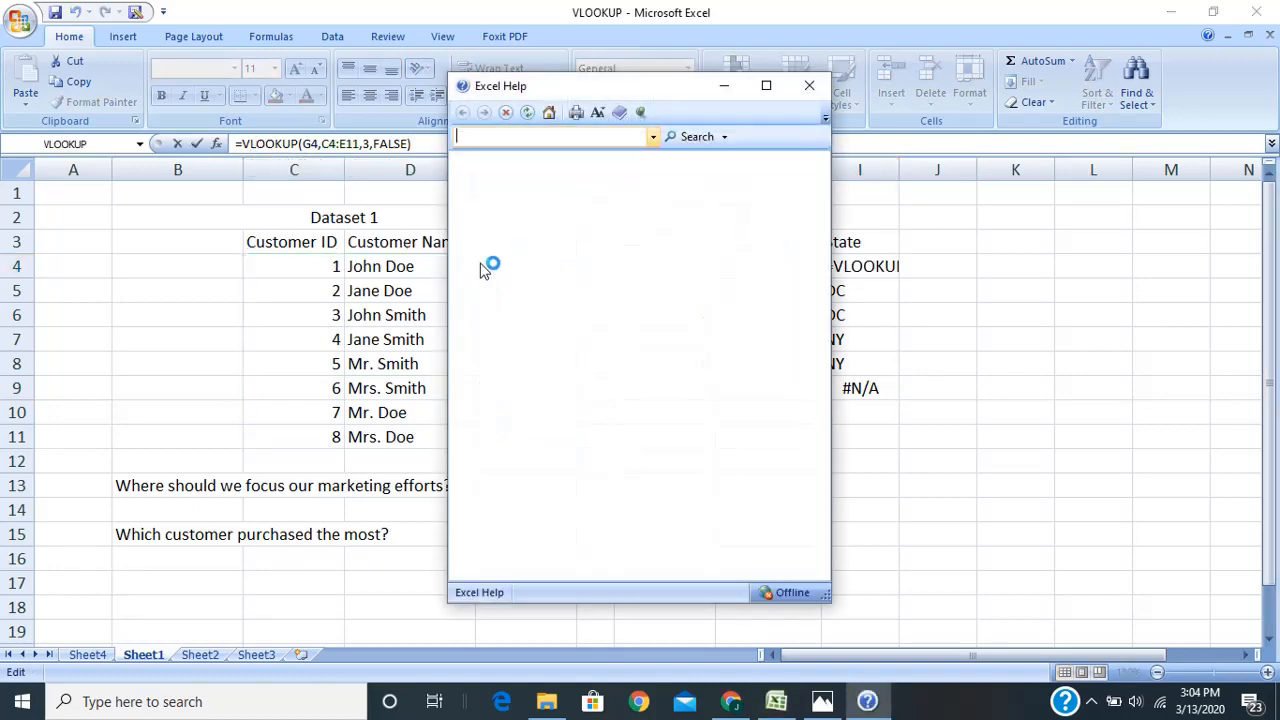
pyautogui.click(808, 94)
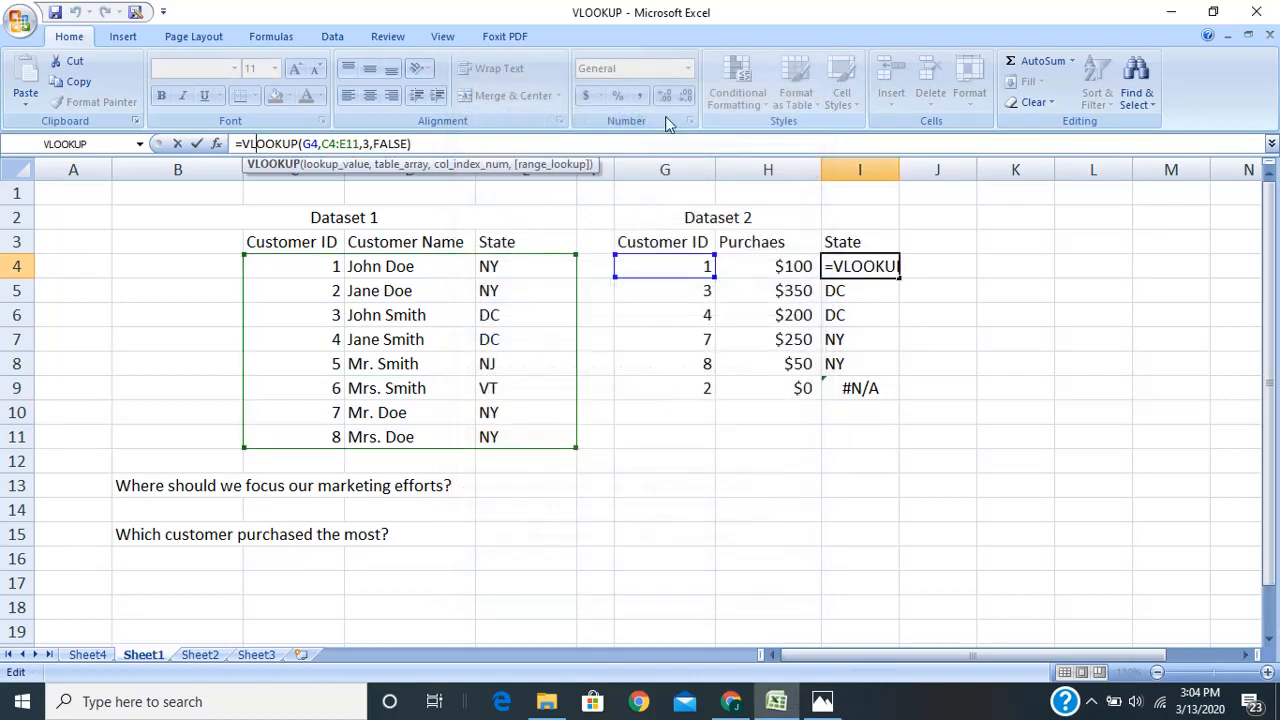
pyautogui.doubleClick(289, 143)
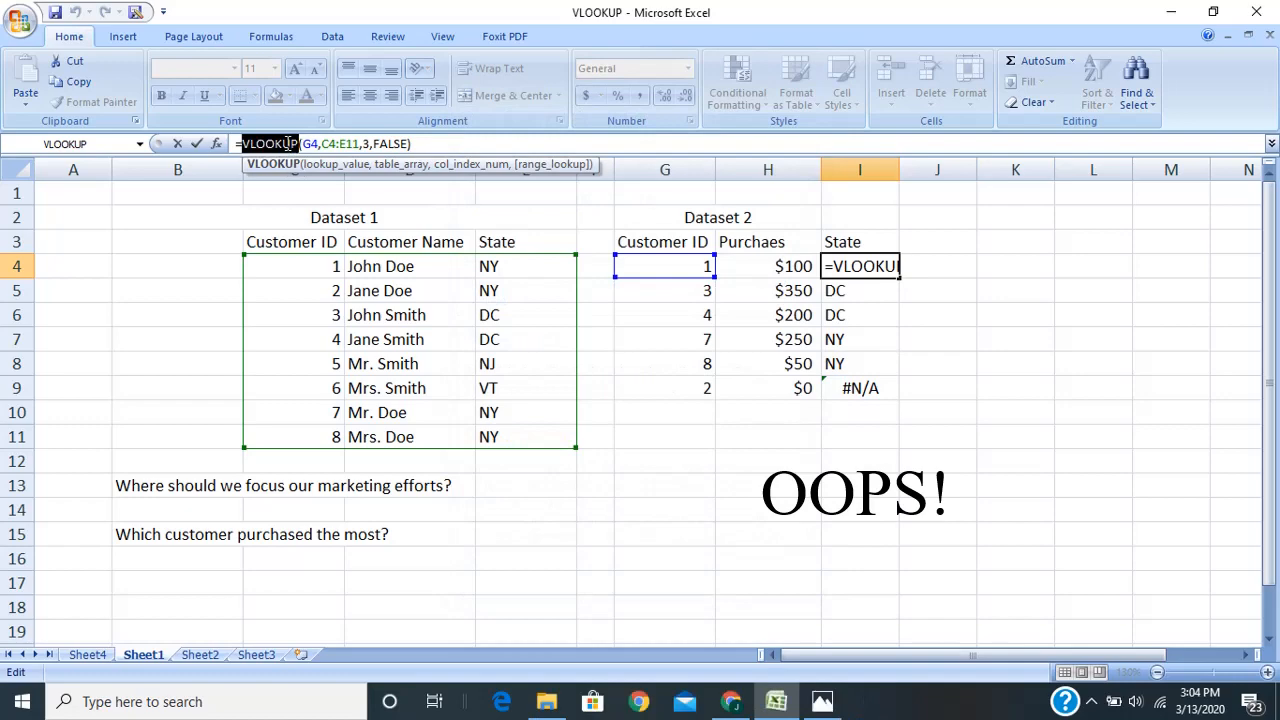
pyautogui.click(216, 143)
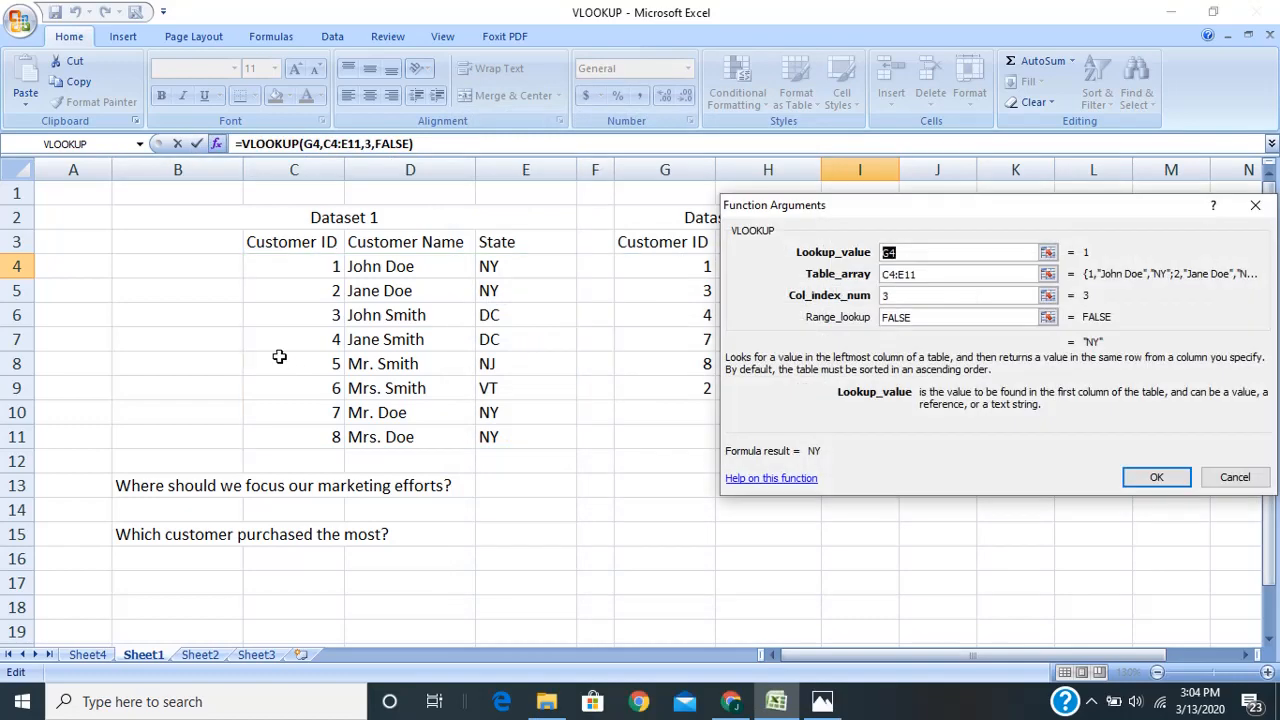
pyautogui.click(891, 276)
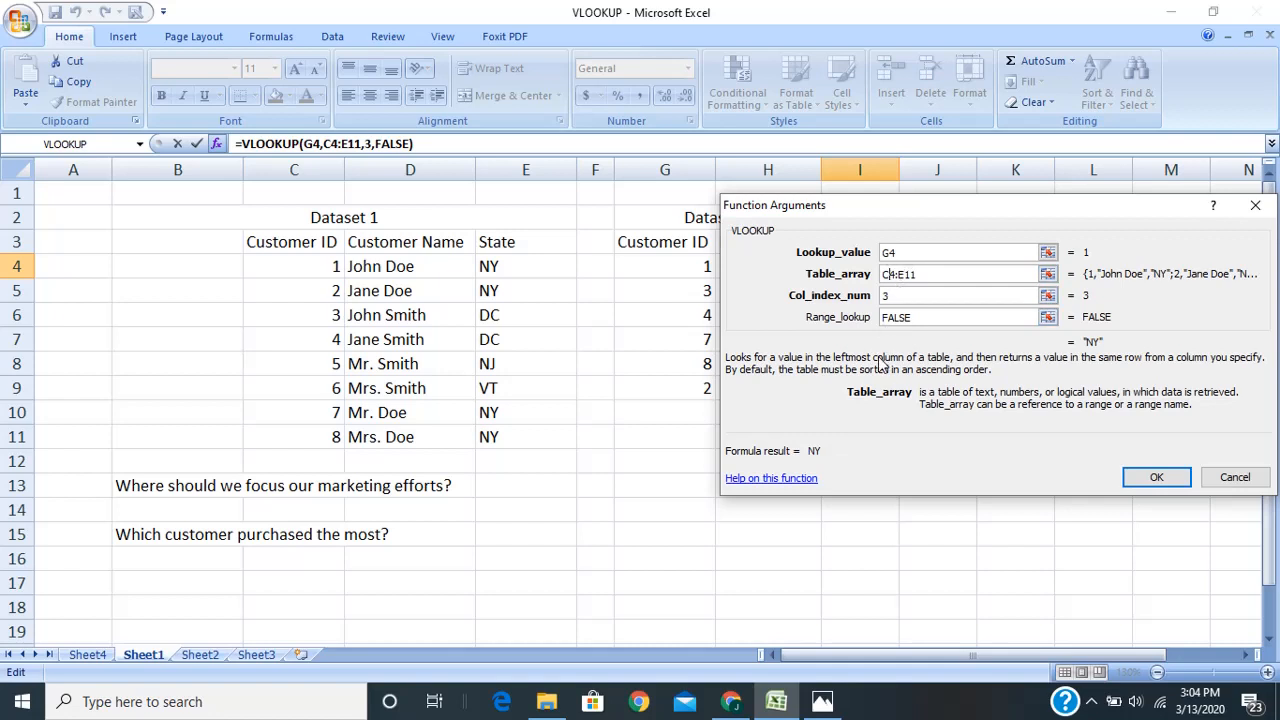
pyautogui.press('F4')
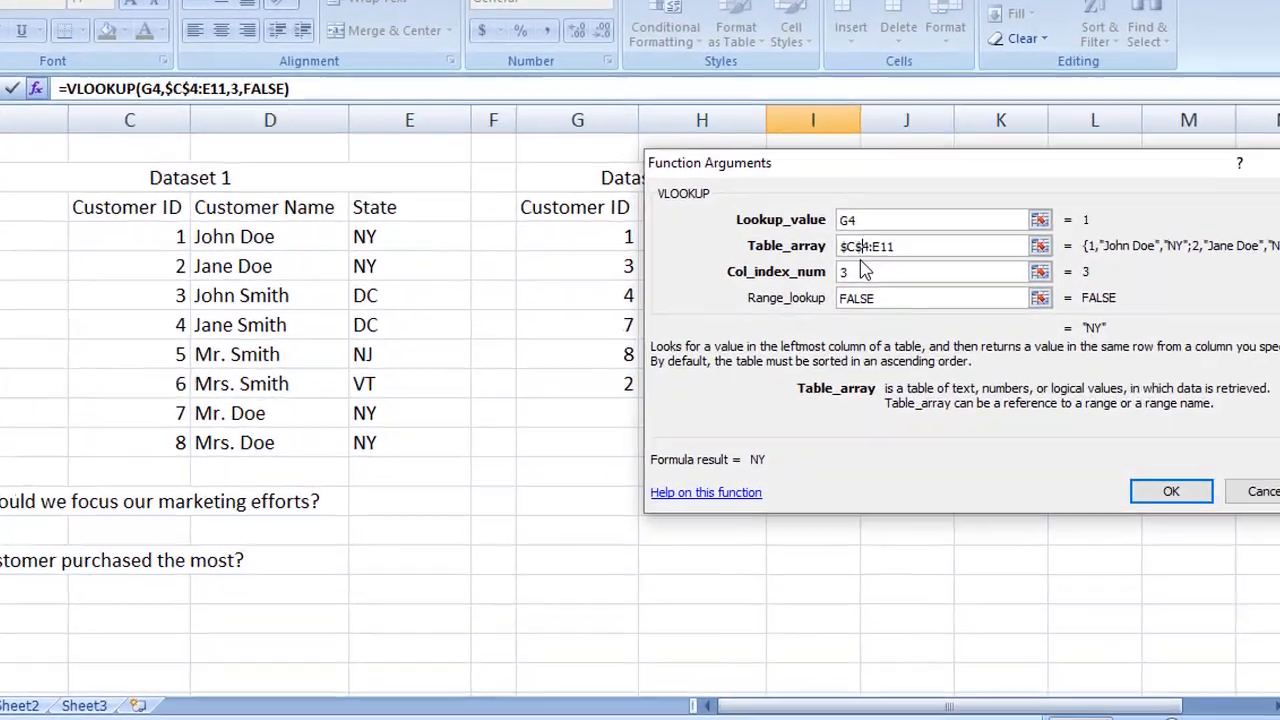
pyautogui.click(894, 258)
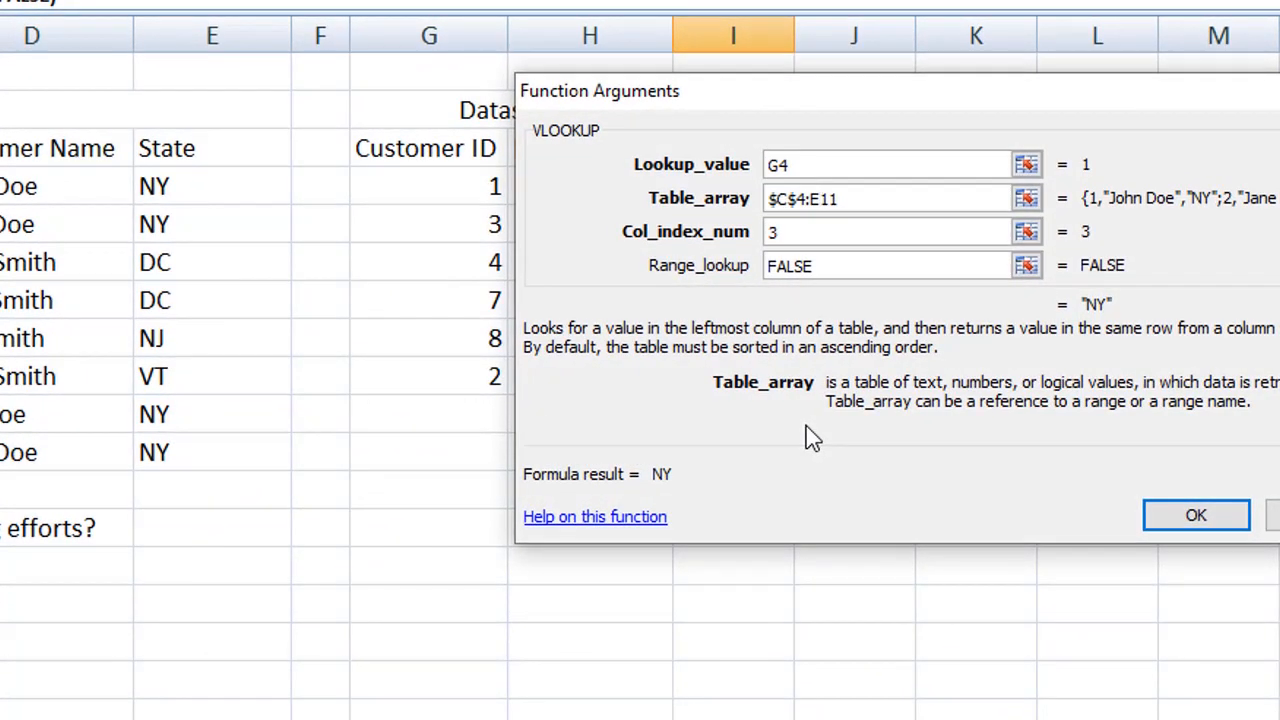
pyautogui.press('F4')
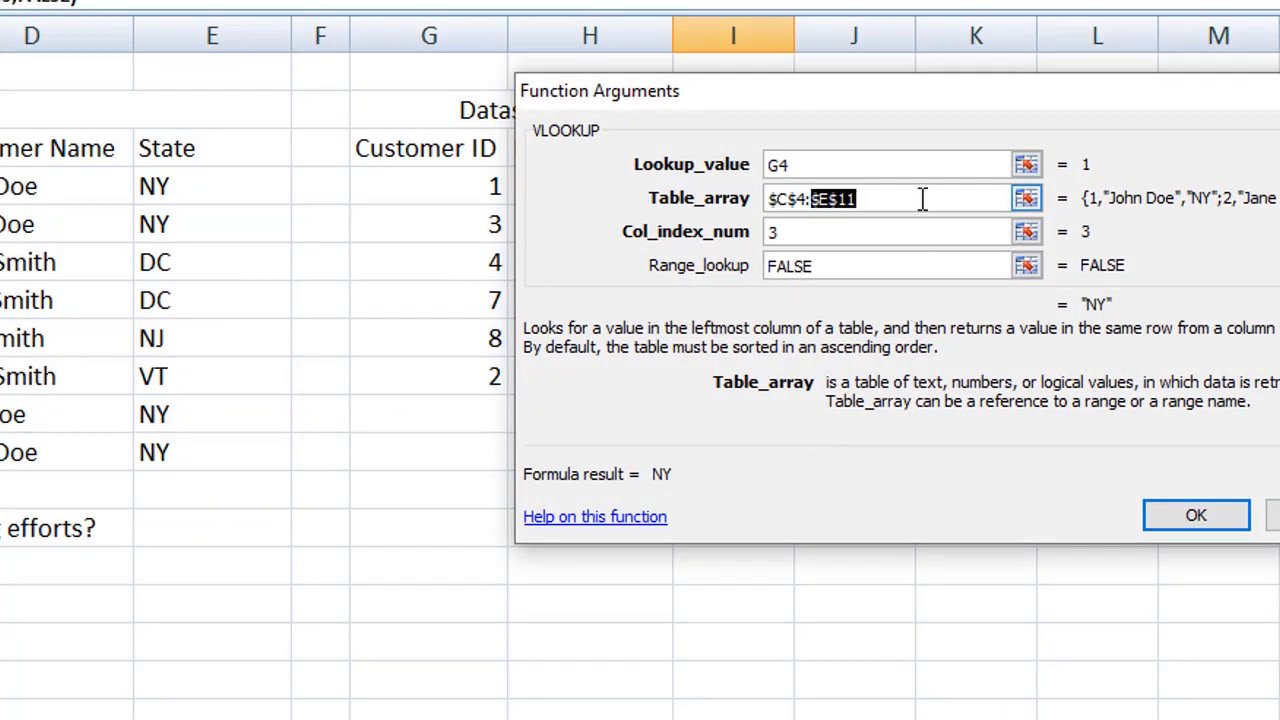
pyautogui.click(1206, 512)
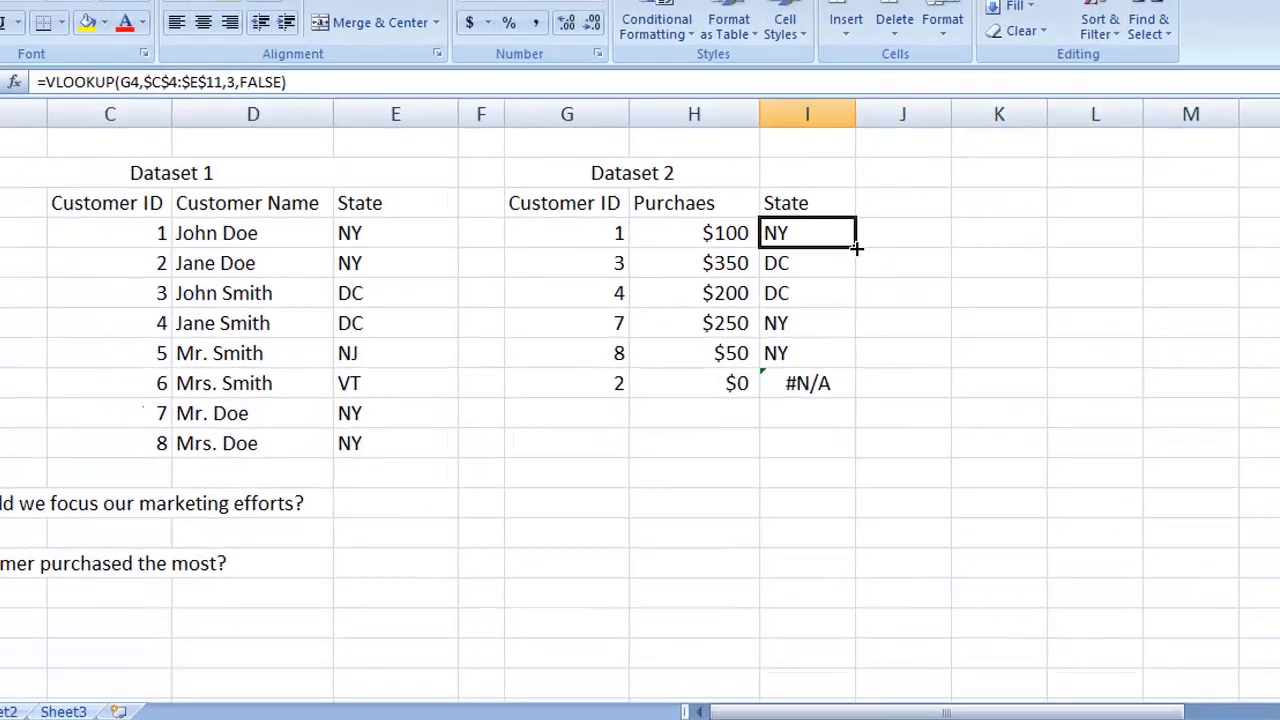
# Copy the absolute-range VLOOKUP from I4 down through I9 and check the formula in I9
pyautogui.moveTo(794, 205); pyautogui.dragTo(762, 328)
pyautogui.moveTo(870, 354); pyautogui.dragTo(847, 392)
pyautogui.click(852, 391)
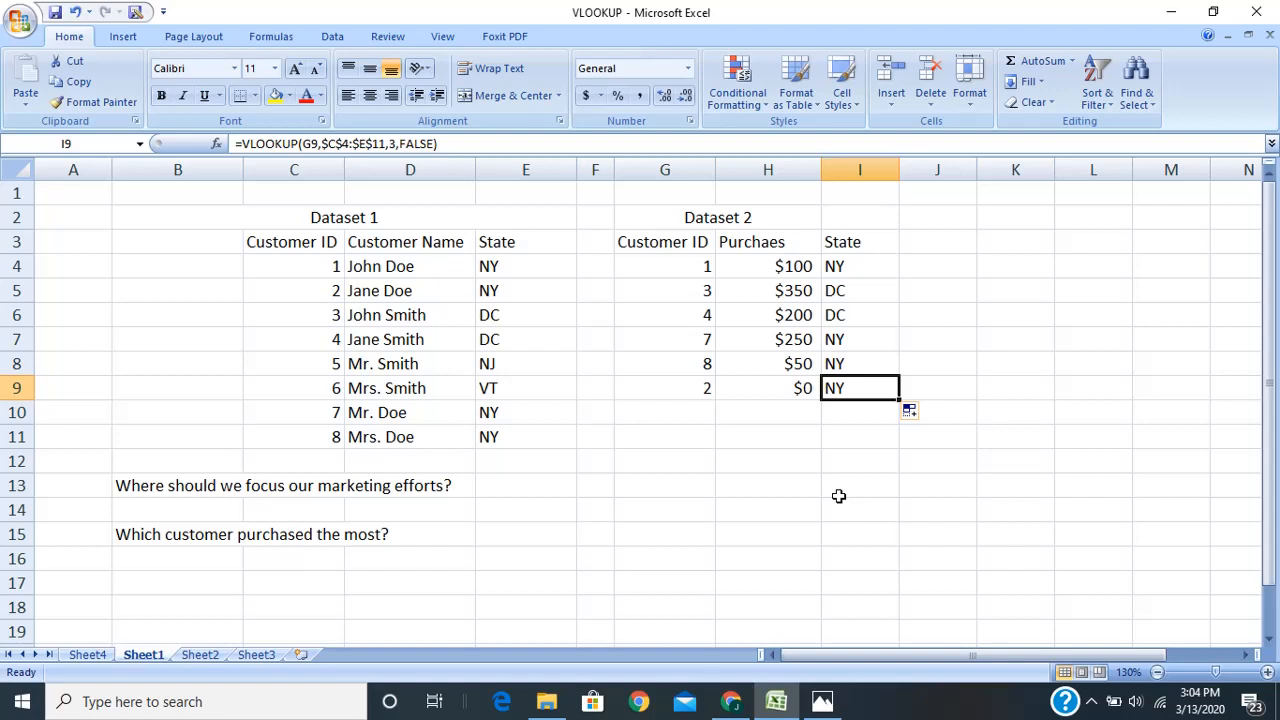
# Define the name Customer for the Dataset 1 range C4:E11
pyautogui.moveTo(315, 266); pyautogui.dragTo(524, 428)
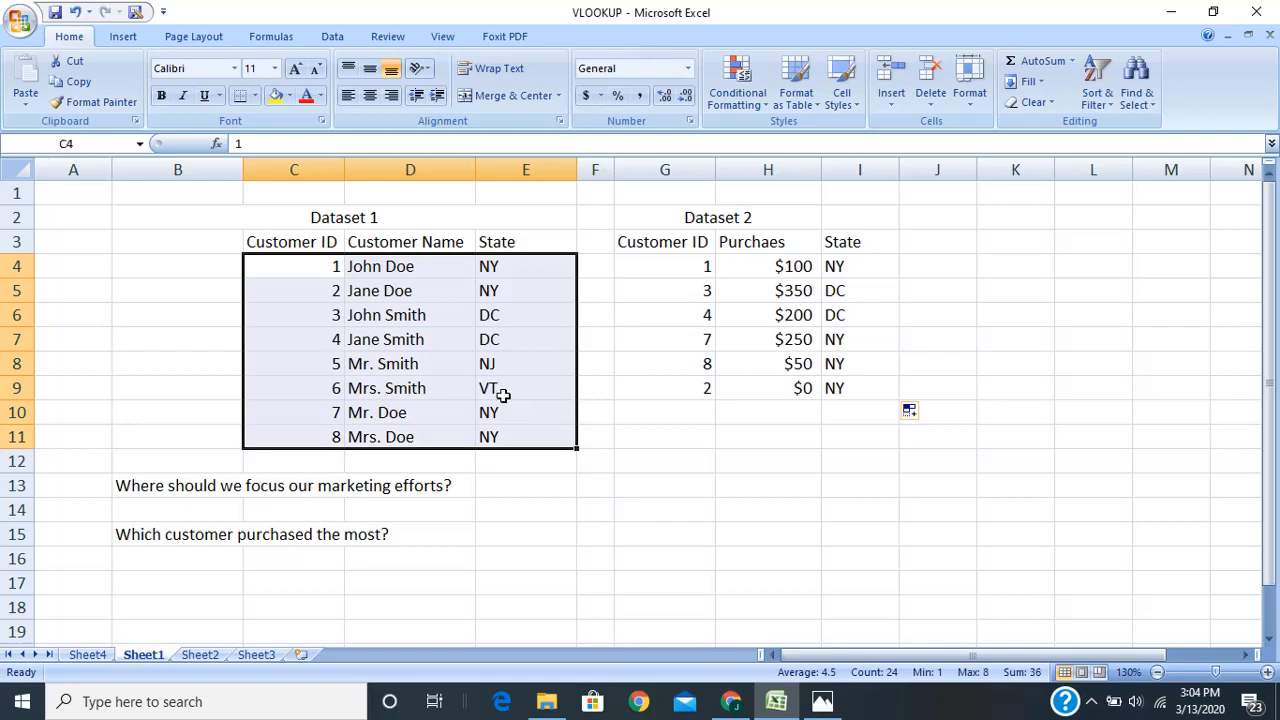
pyautogui.rightClick(503, 395)
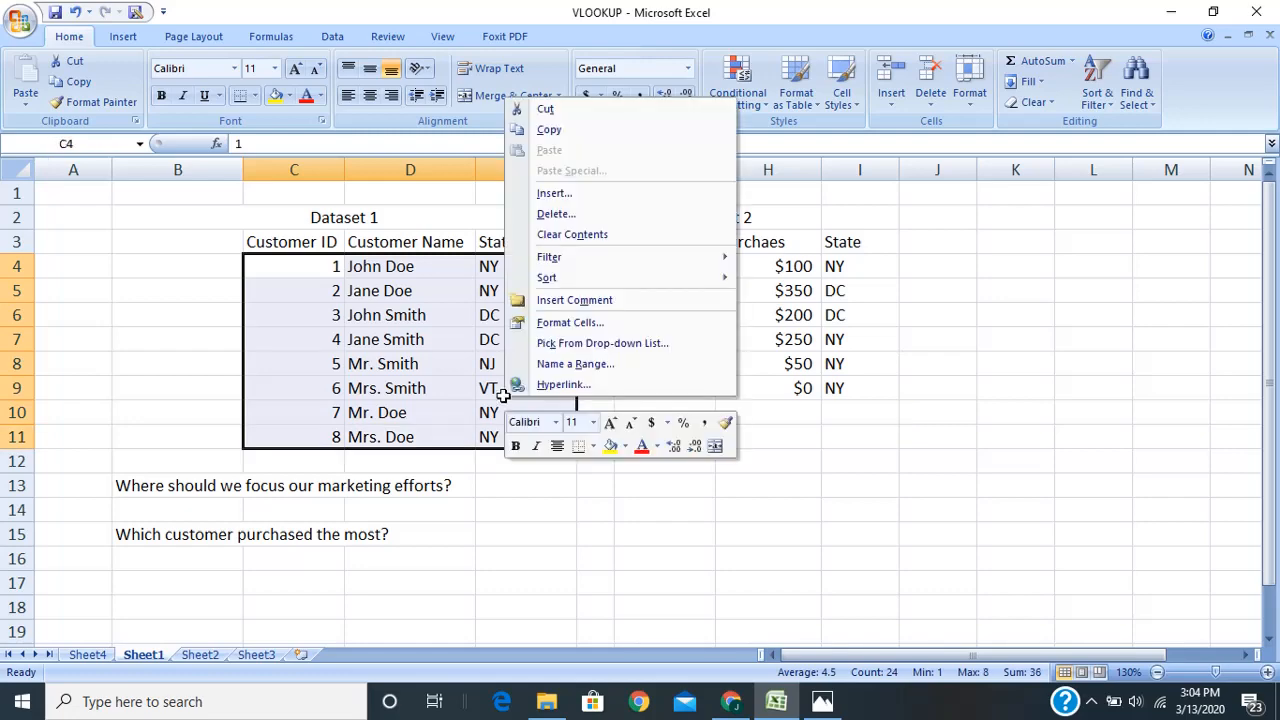
pyautogui.click(559, 370)
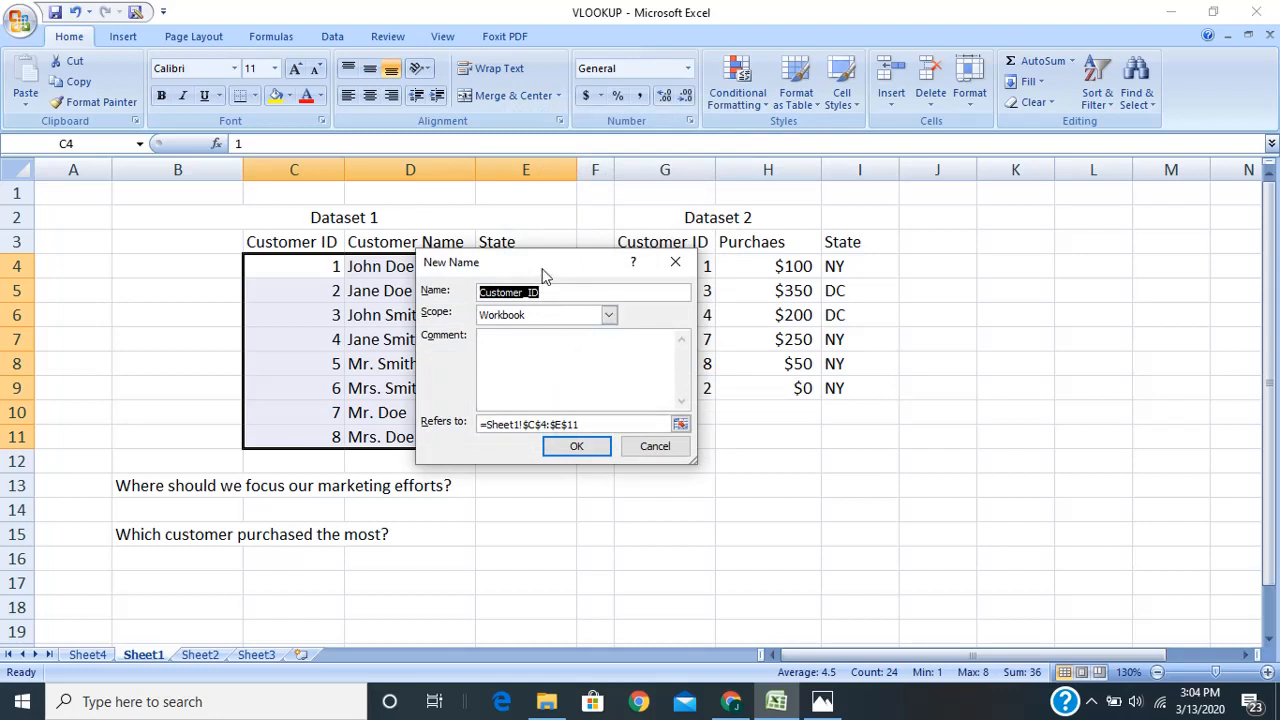
pyautogui.moveTo(543, 271); pyautogui.dragTo(640, 317)
pyautogui.write('C')
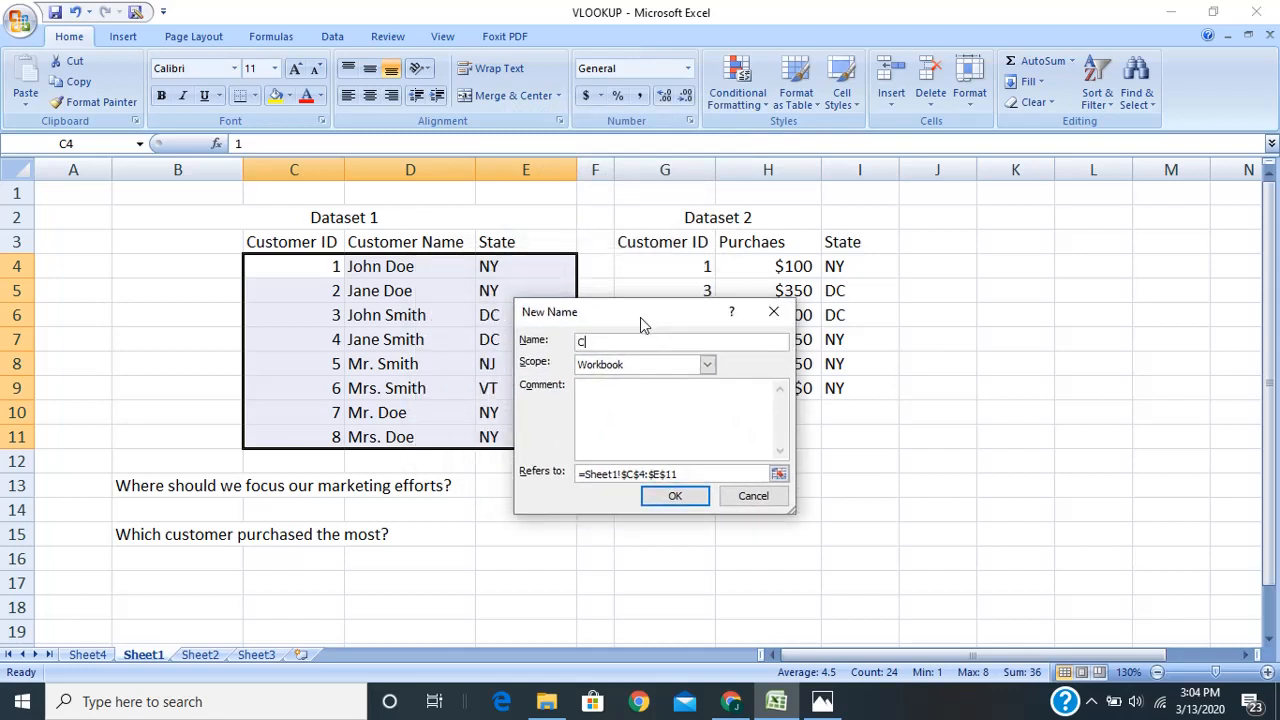
pyautogui.write('ustomer')
pyautogui.click(674, 496)
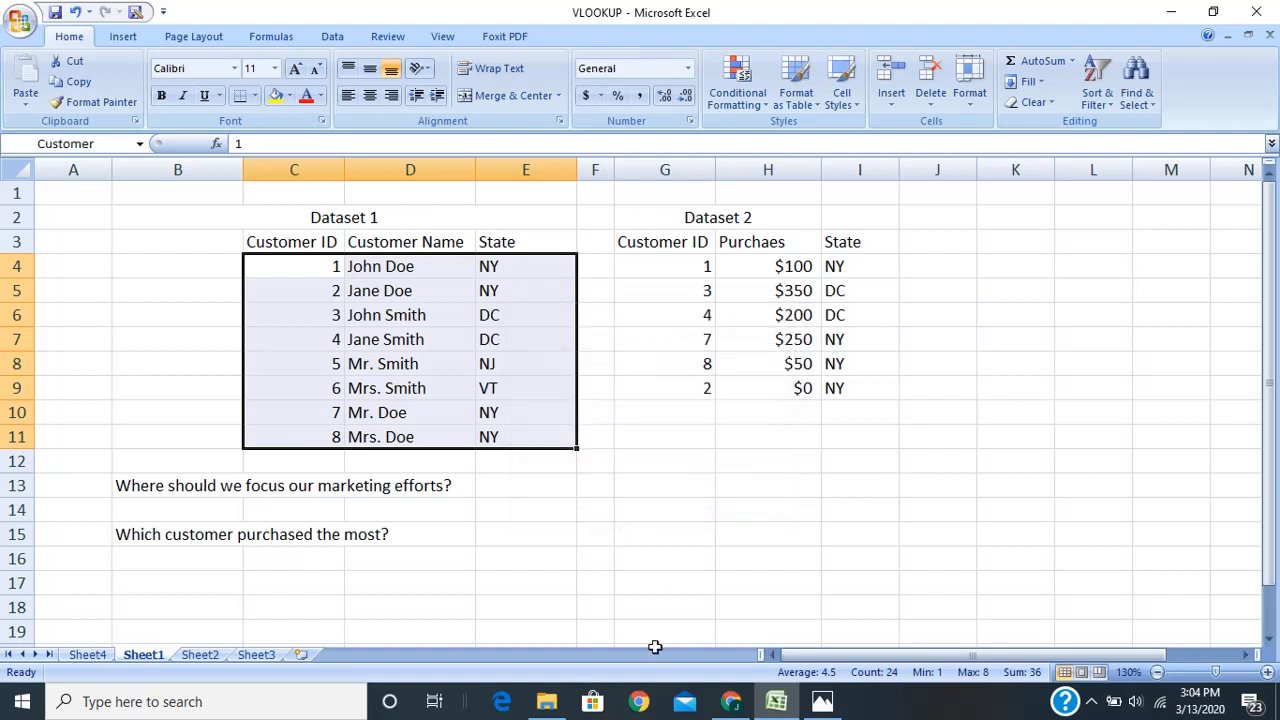
# Replace the table array in I4's VLOOKUP with the named range Customer
pyautogui.click(796, 271)
pyautogui.click(834, 272)
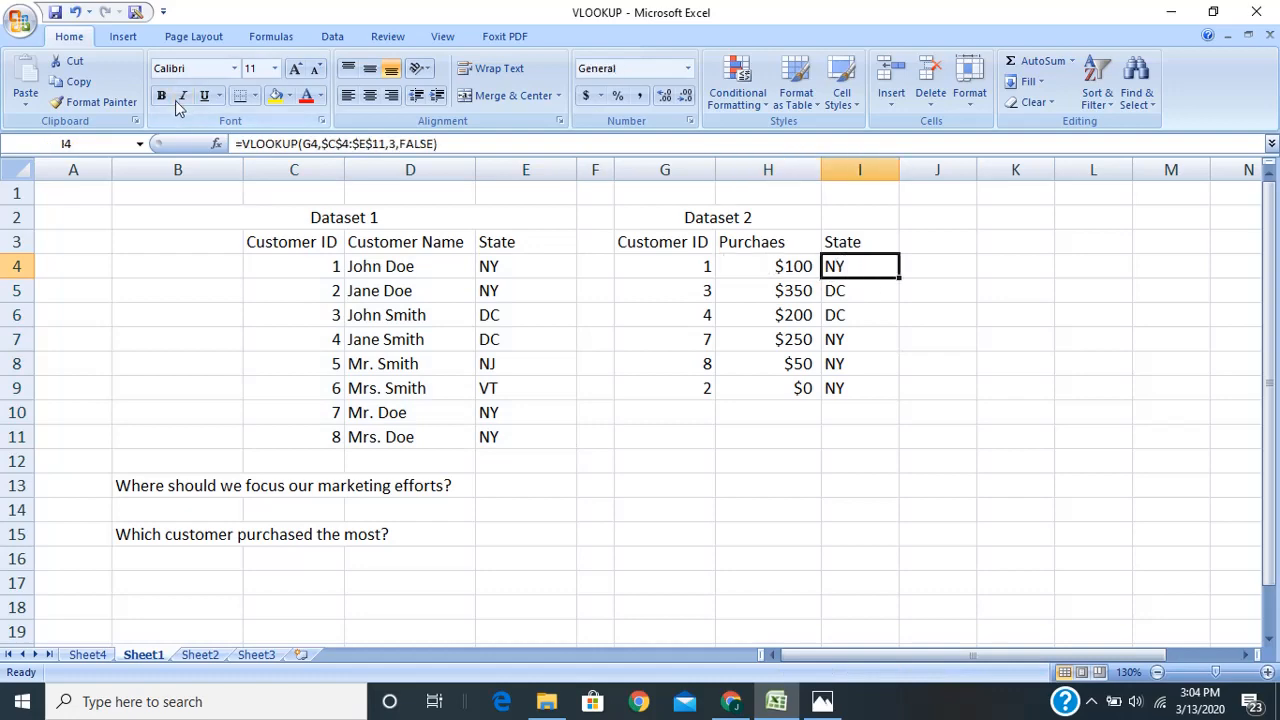
pyautogui.click(217, 145)
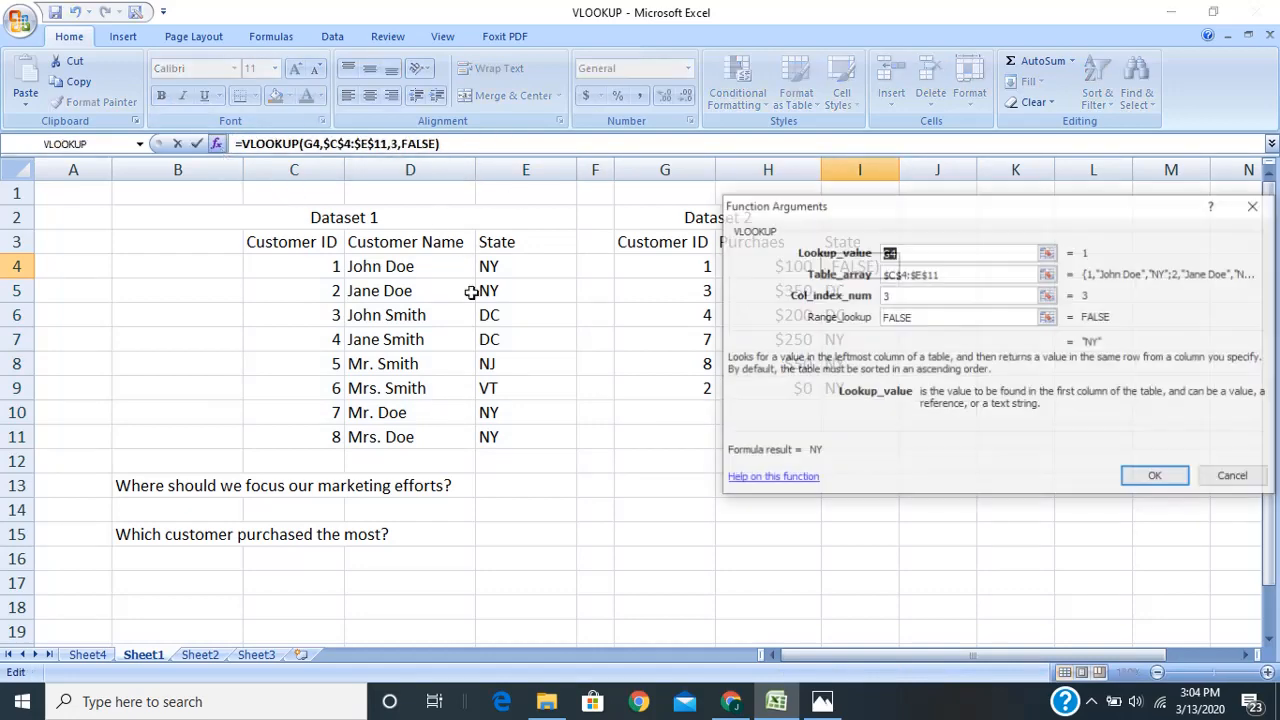
pyautogui.click(934, 276)
pyautogui.moveTo(937, 276); pyautogui.dragTo(855, 277)
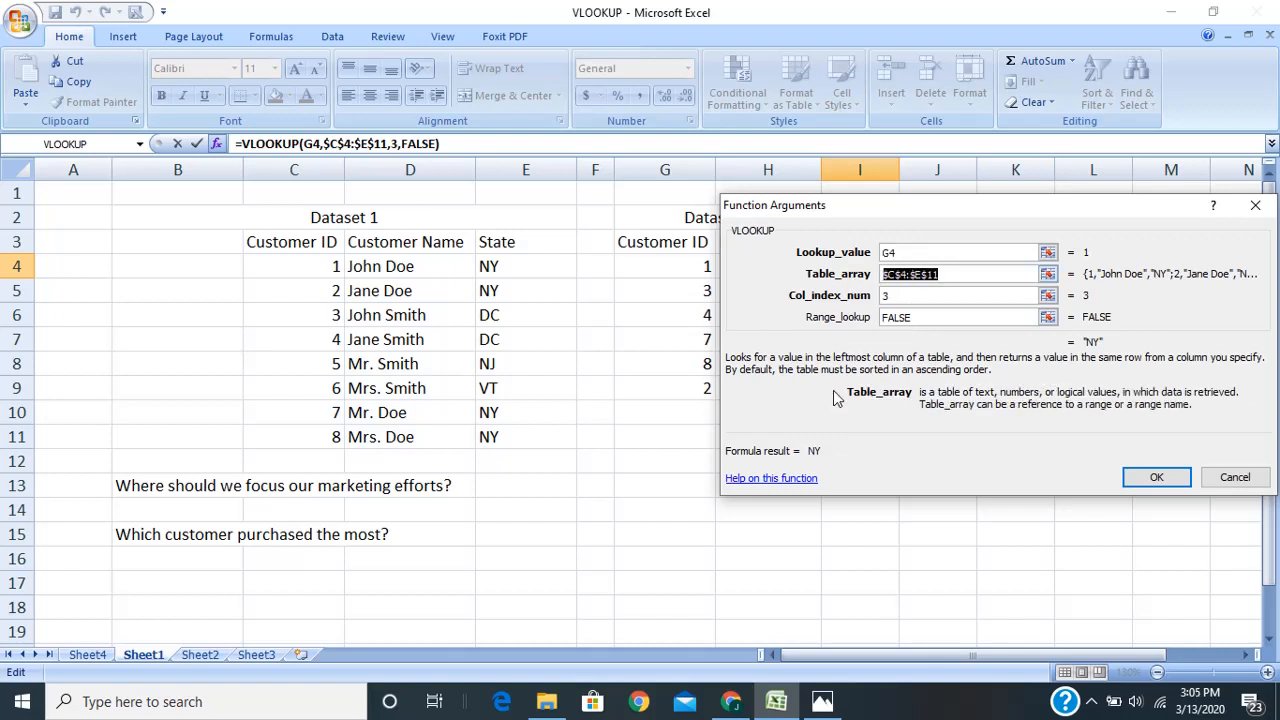
pyautogui.write('Cust')
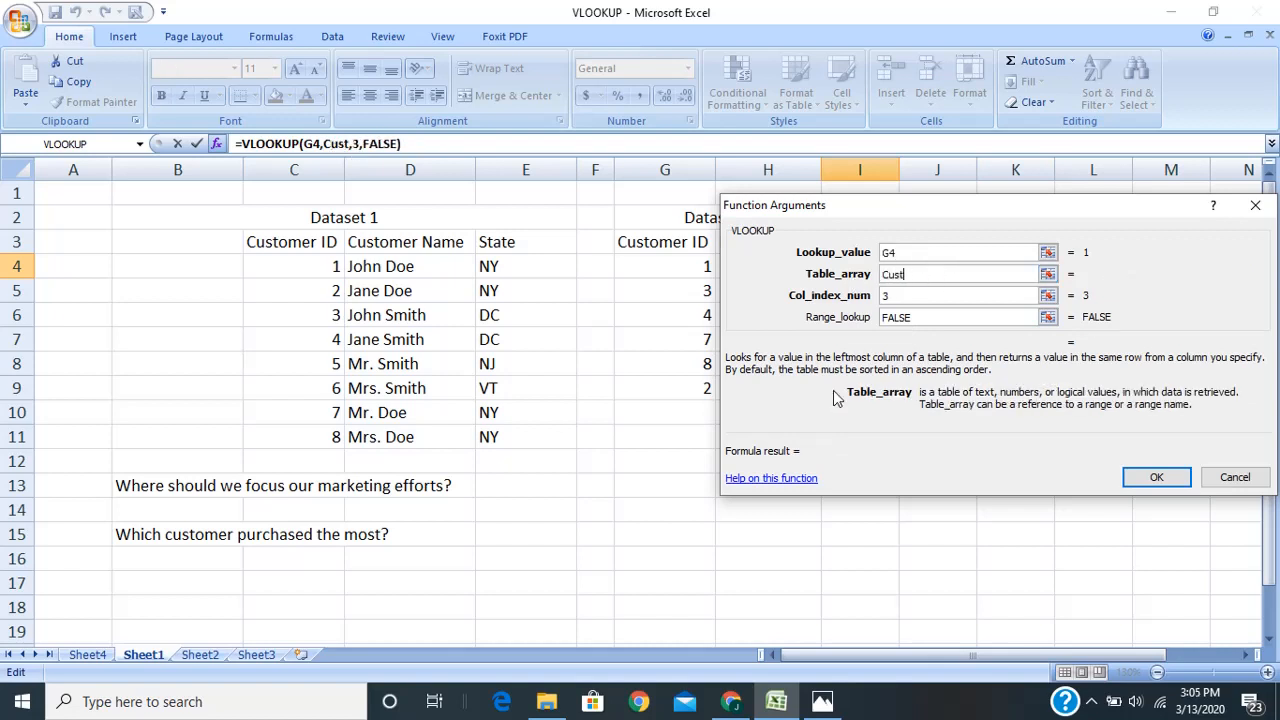
pyautogui.write('omer')
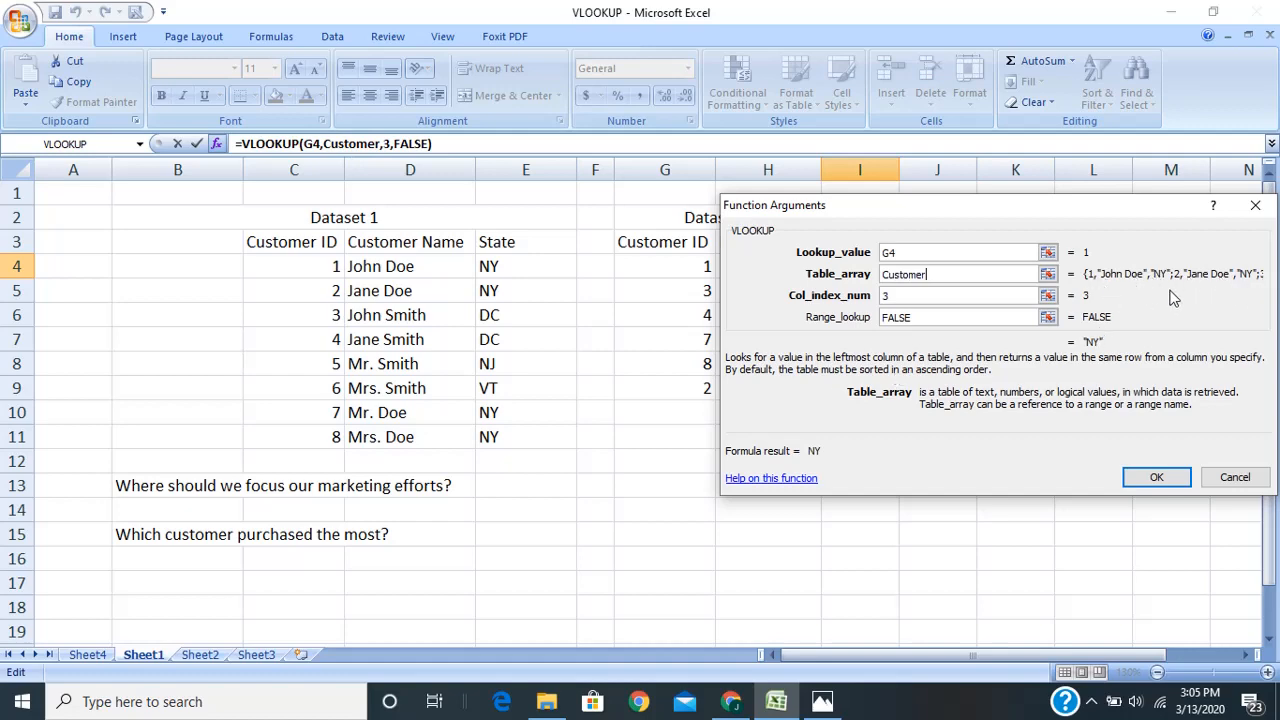
pyautogui.moveTo(1043, 214); pyautogui.dragTo(901, 198)
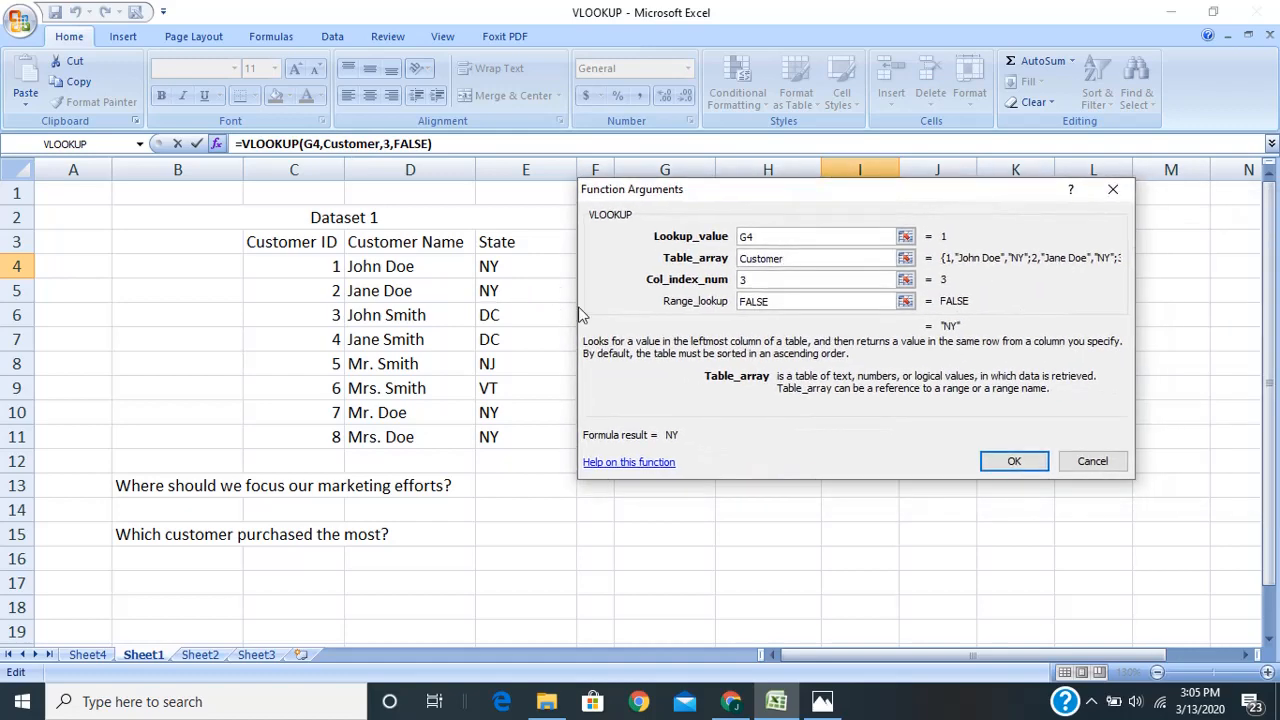
pyautogui.press('BackSpace')
pyautogui.press('BackSpace')
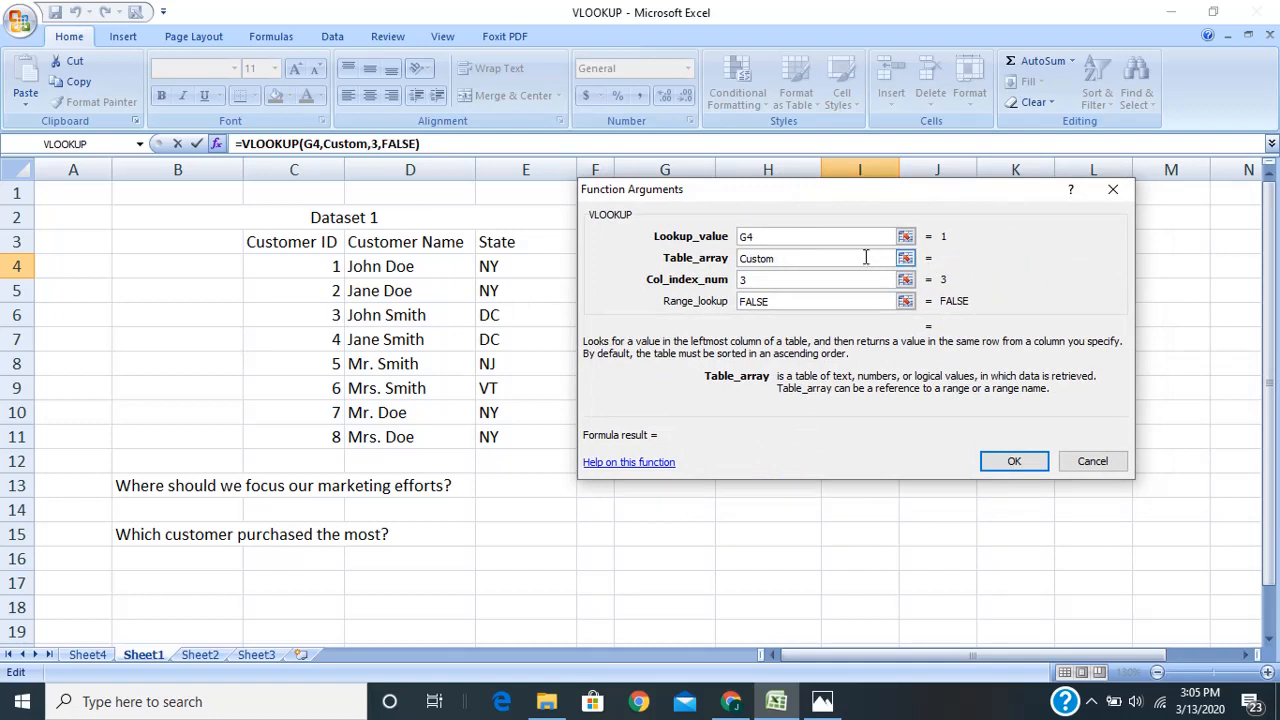
pyautogui.write('er')
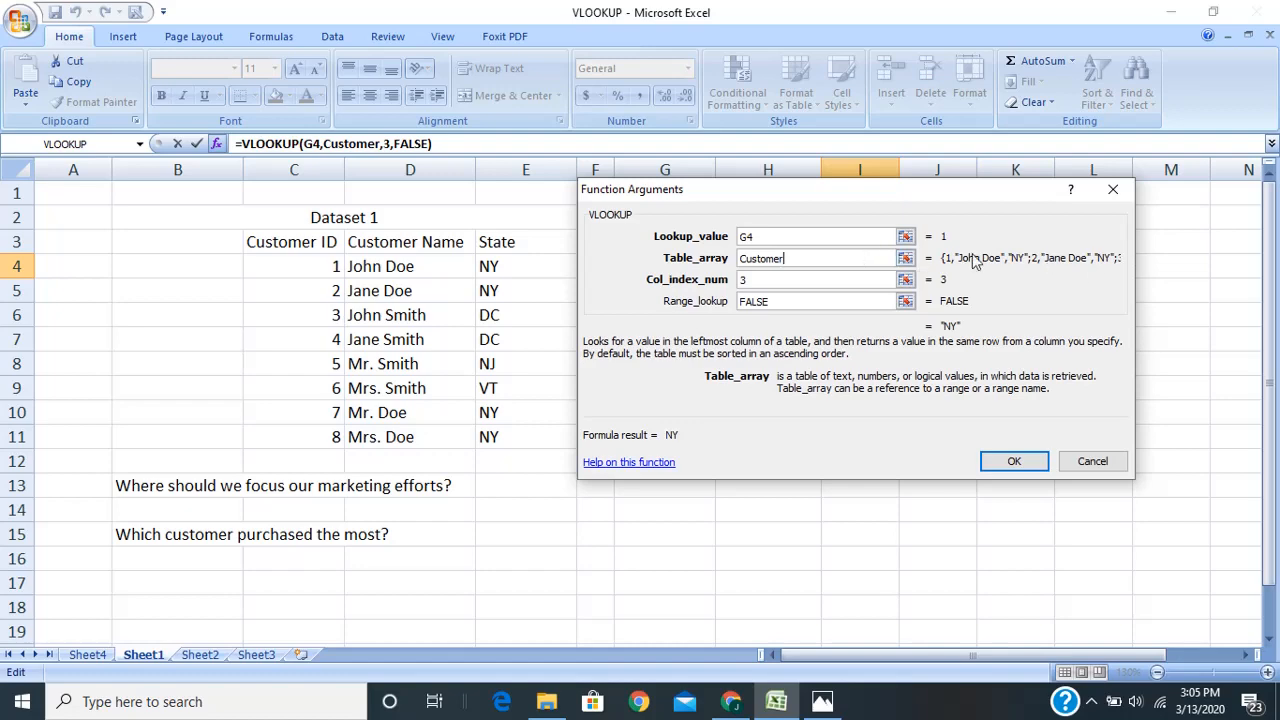
pyautogui.click(1012, 462)
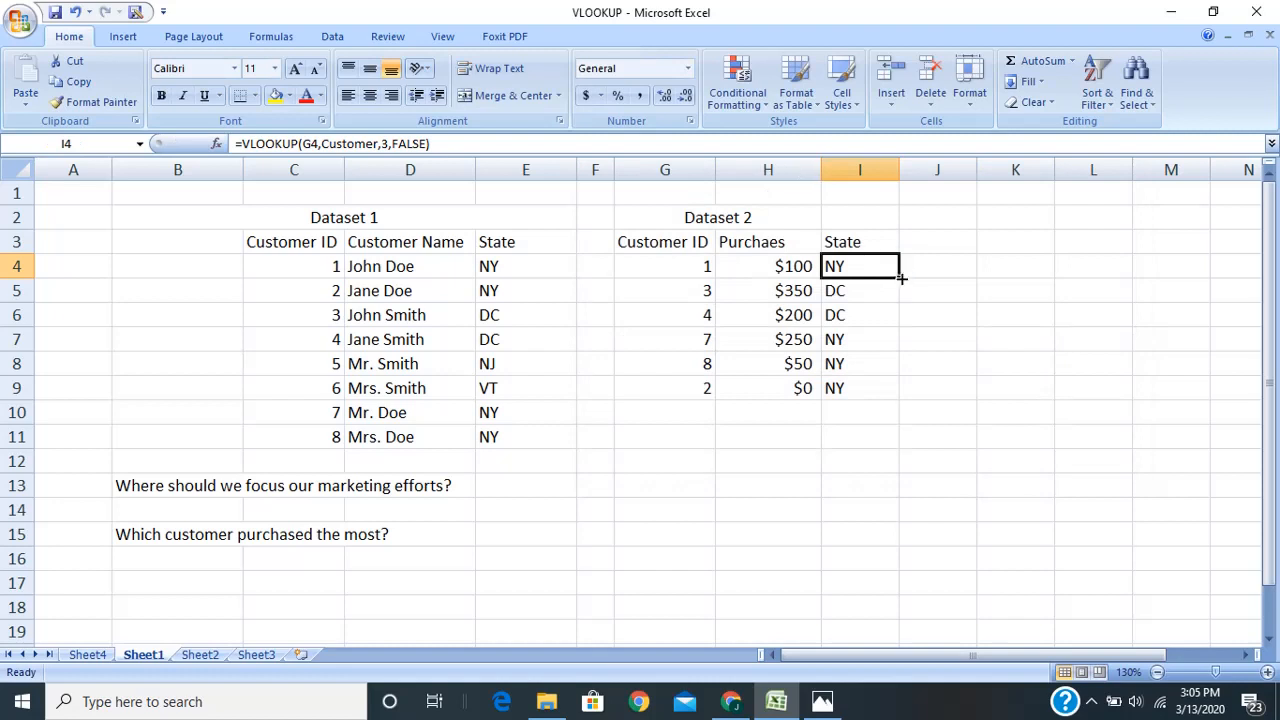
# Copy the named-range VLOOKUP from I4 down through I9 and inspect the range the I9 formula refers to
pyautogui.moveTo(901, 279); pyautogui.dragTo(895, 399)
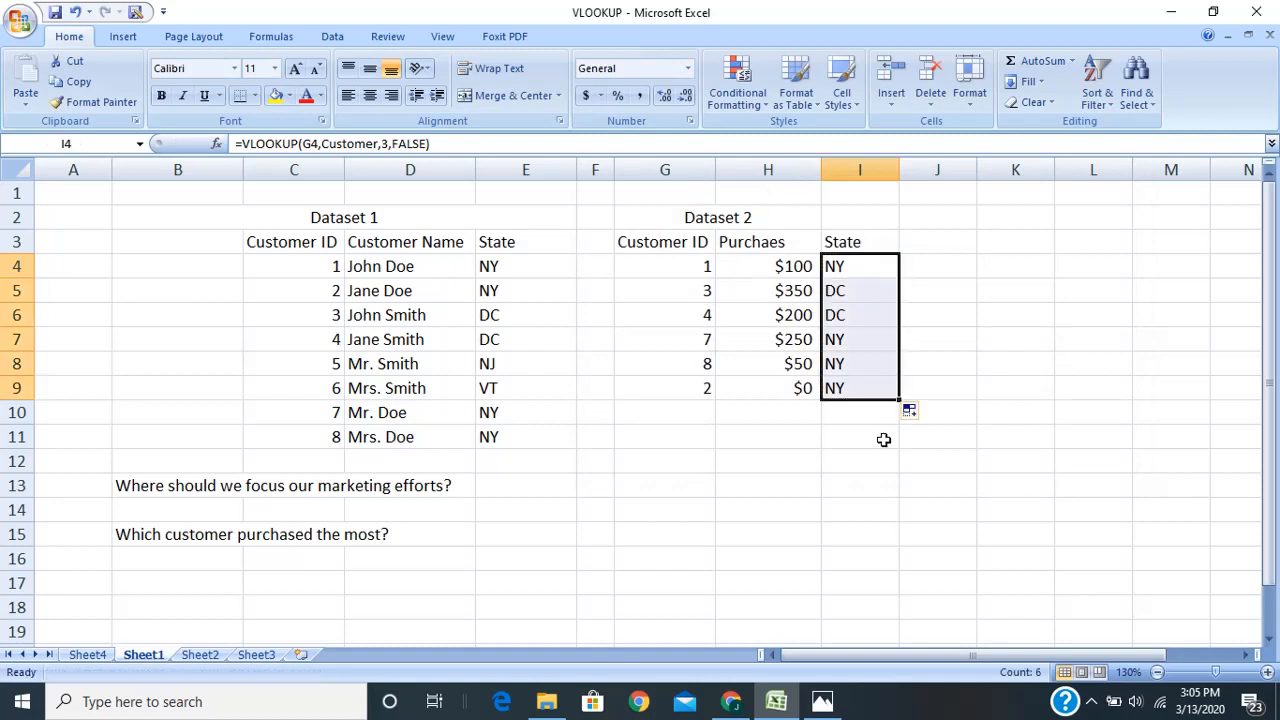
pyautogui.click(855, 393)
pyautogui.click(468, 142)
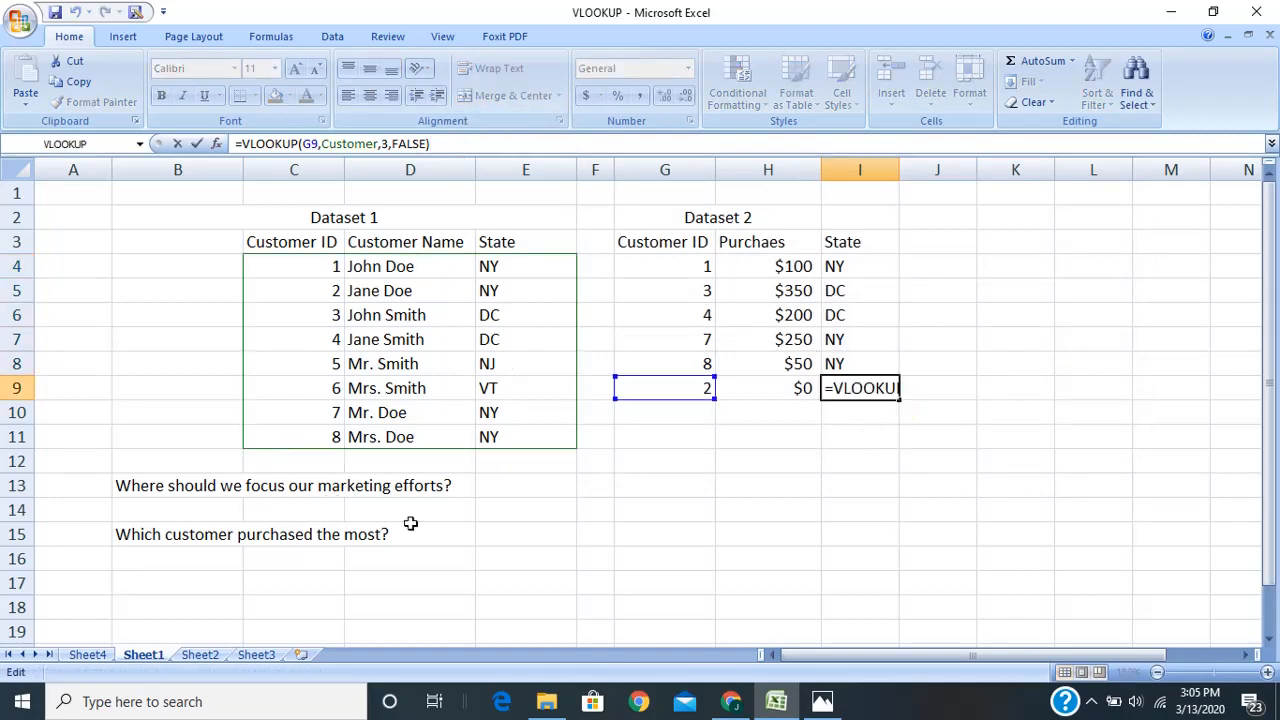
pyautogui.click(466, 536)
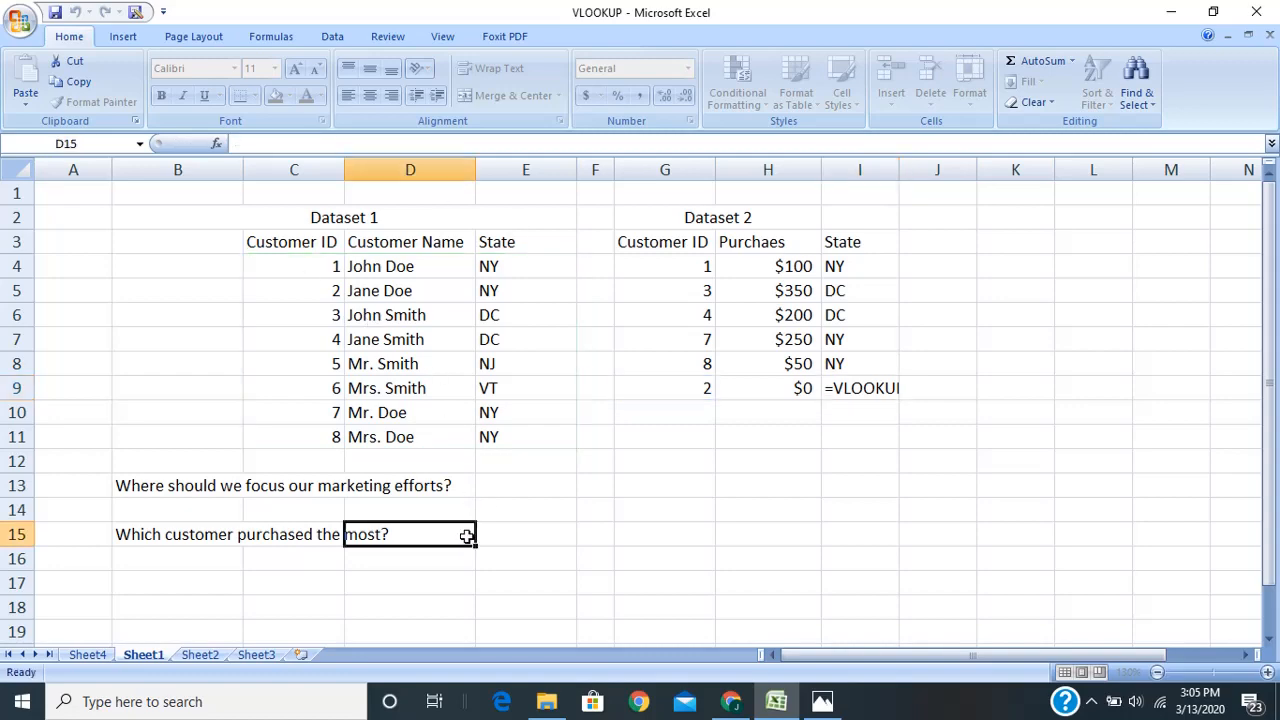
# Move the two questions in B13:B15 down so that they start at B19, clearing the rows below Dataset 1
pyautogui.moveTo(155, 480); pyautogui.dragTo(151, 537)
pyautogui.hotkey('ctrl', 'c')
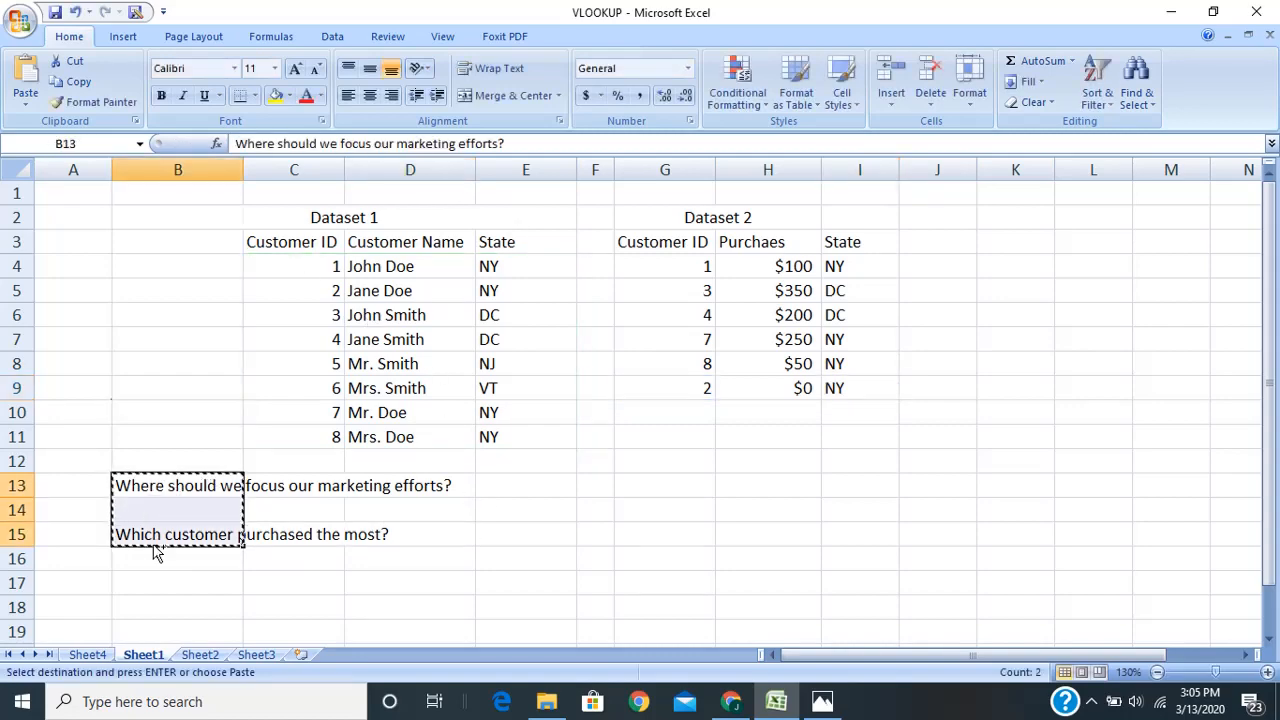
pyautogui.scroll(-1, 152, 558)
pyautogui.click(146, 564)
pyautogui.press('Return')
pyautogui.scroll(1, 765, 311)
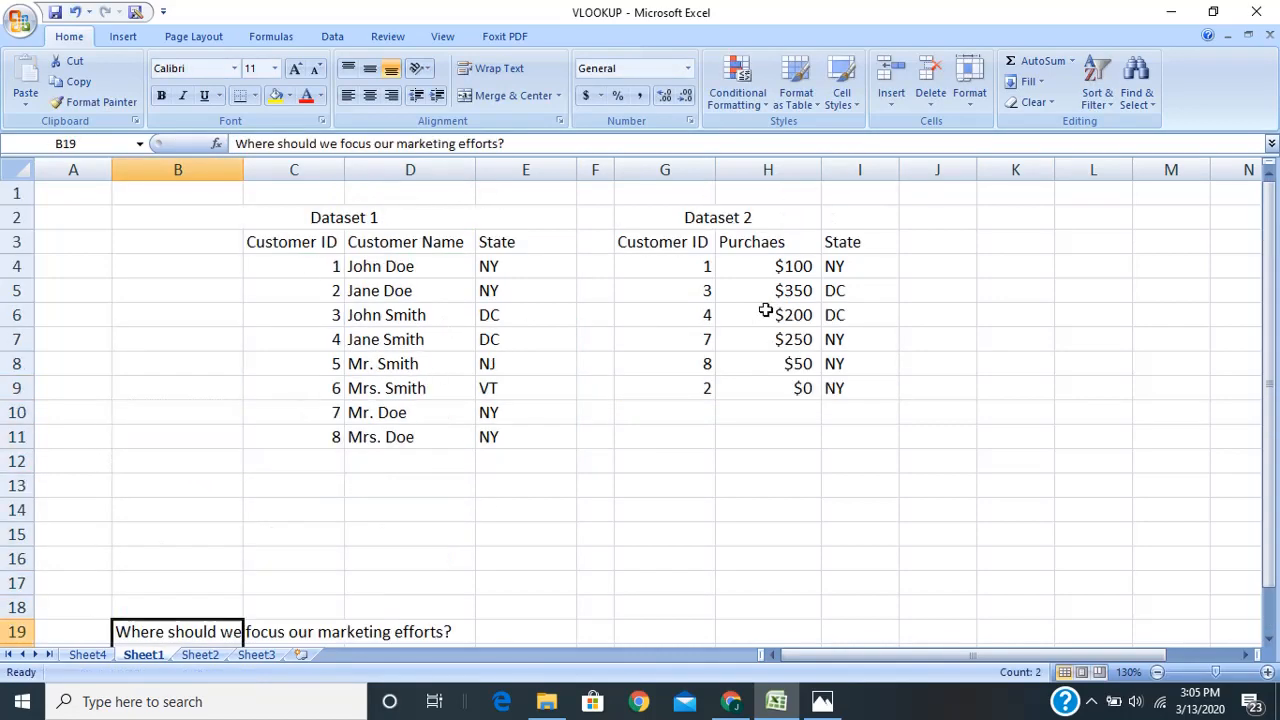
# Define the name Customer2 for the range C4:E16, covering Dataset 1's customers and the spare rows below them
pyautogui.click(313, 262)
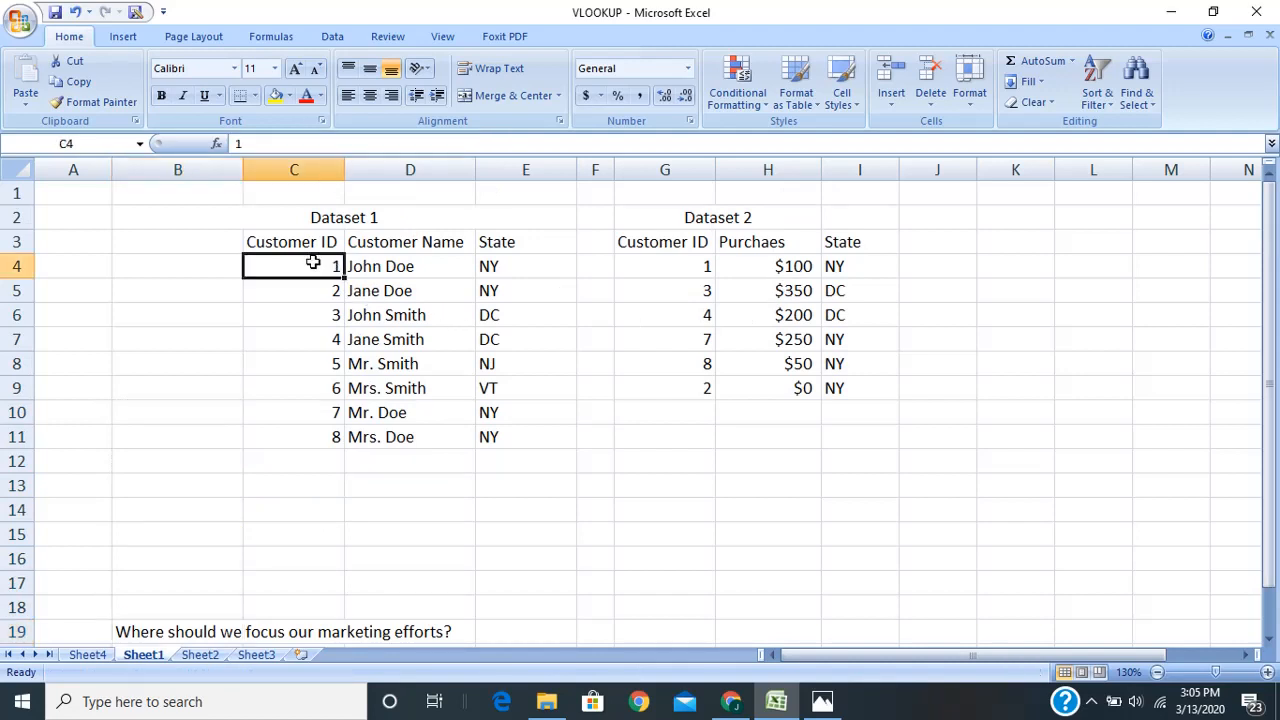
pyautogui.moveTo(313, 262); pyautogui.dragTo(535, 564)
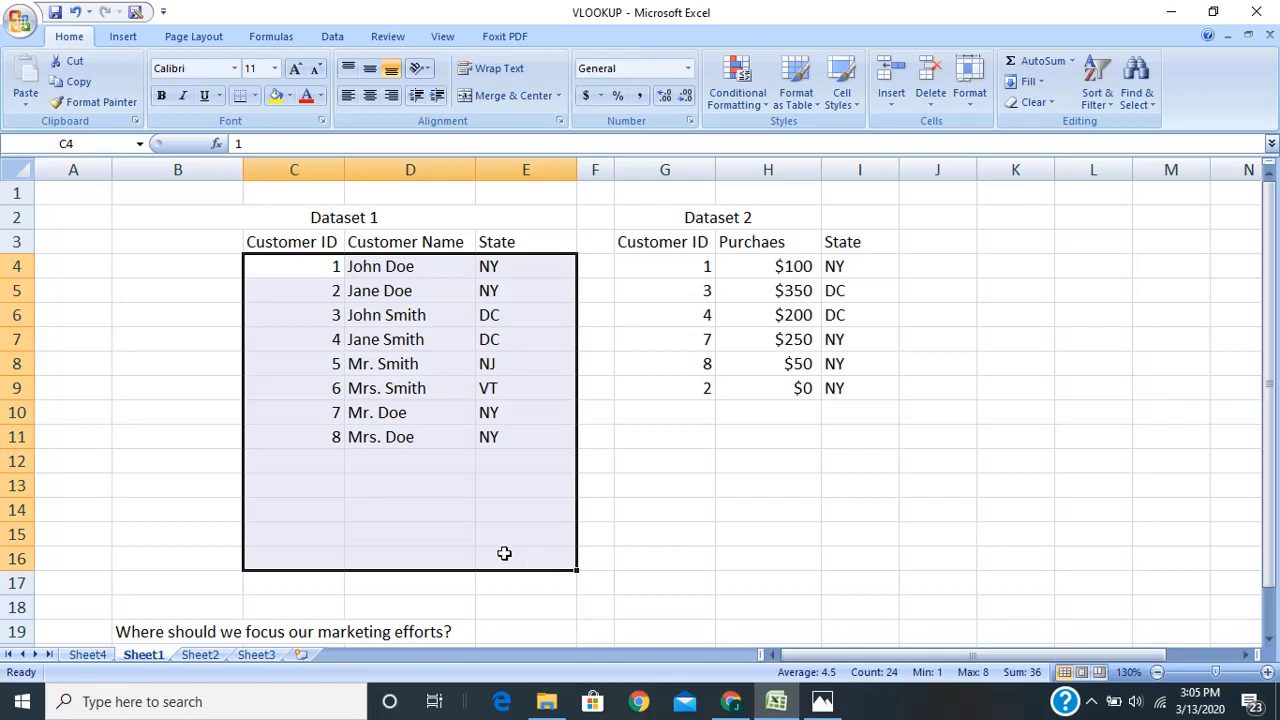
pyautogui.rightClick(384, 386)
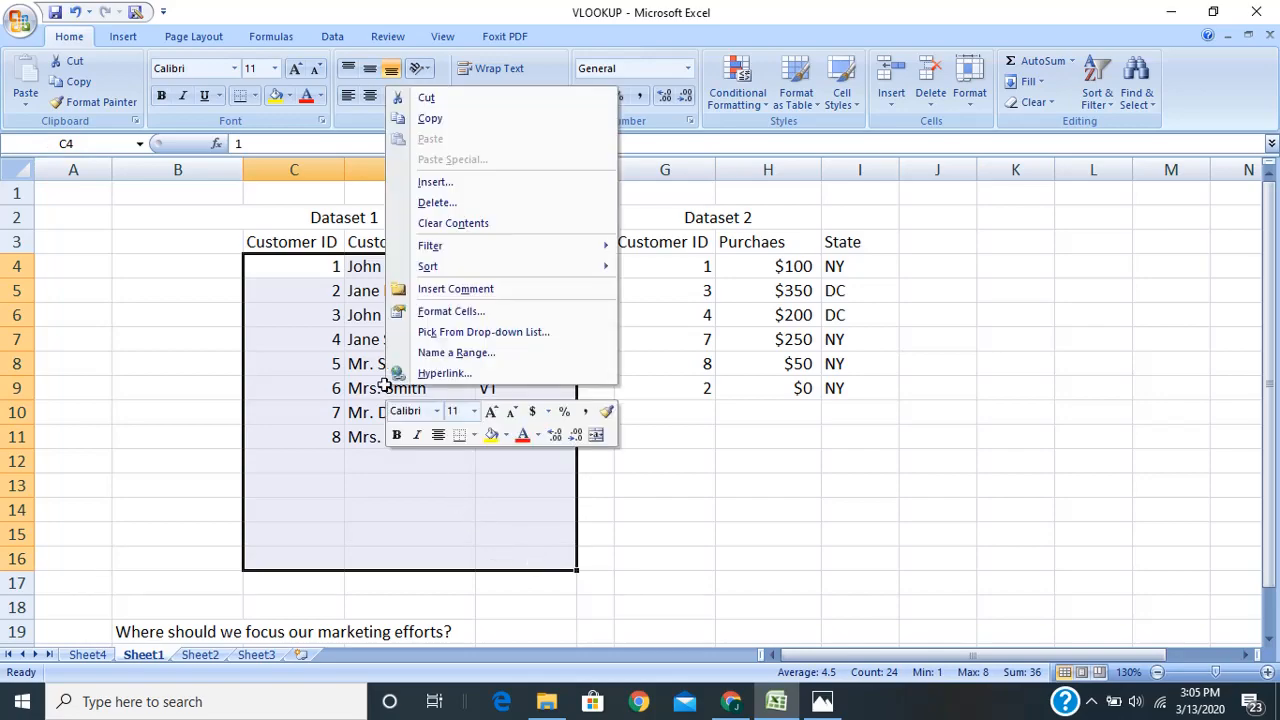
pyautogui.click(456, 352)
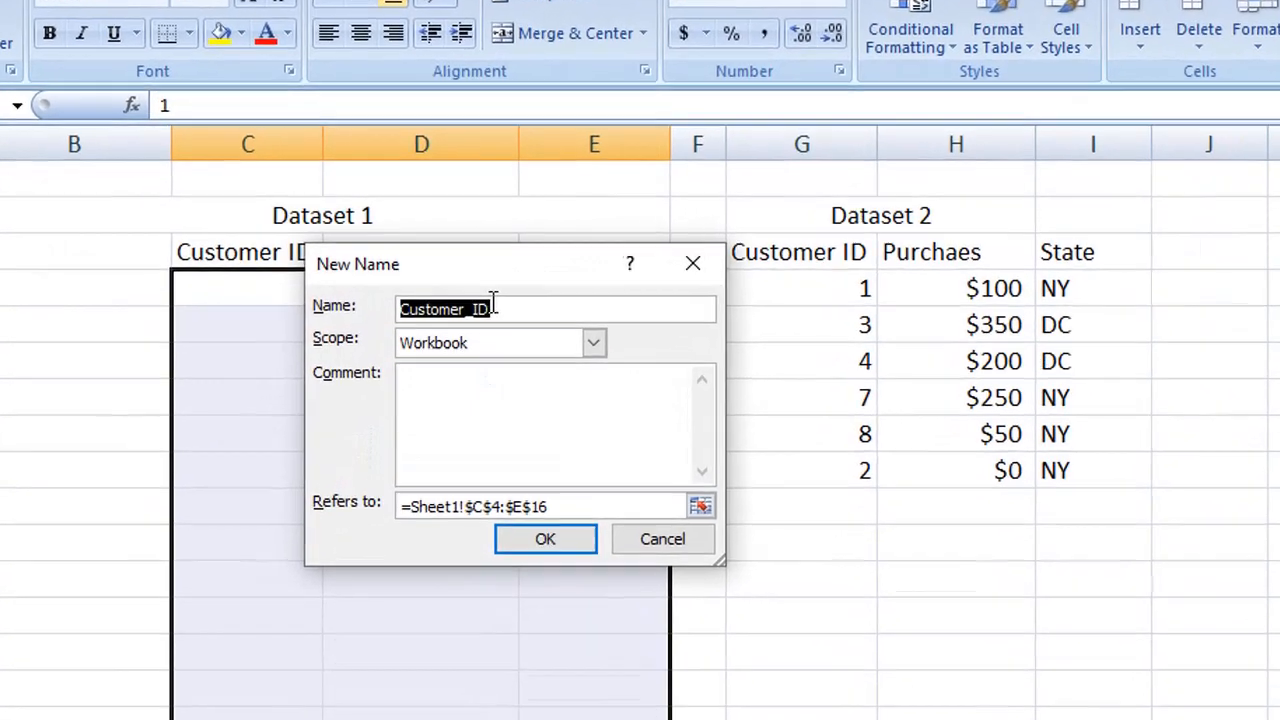
pyautogui.click(480, 288)
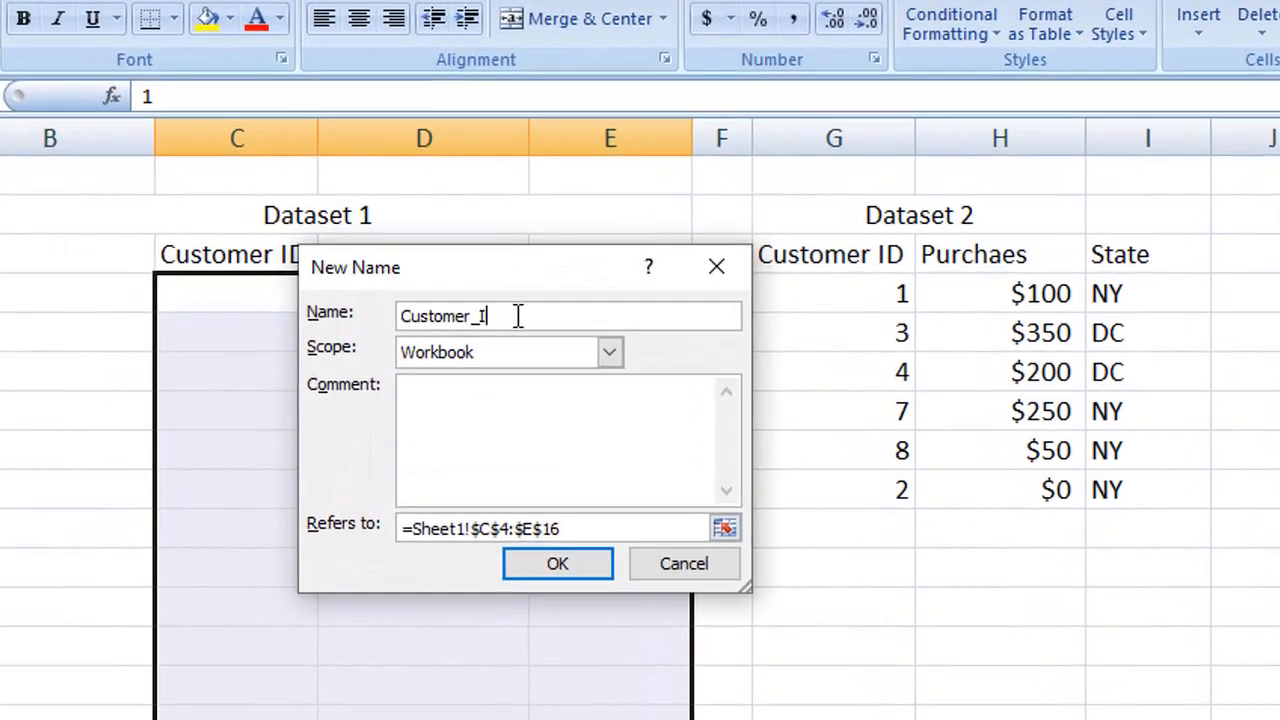
pyautogui.click(545, 564)
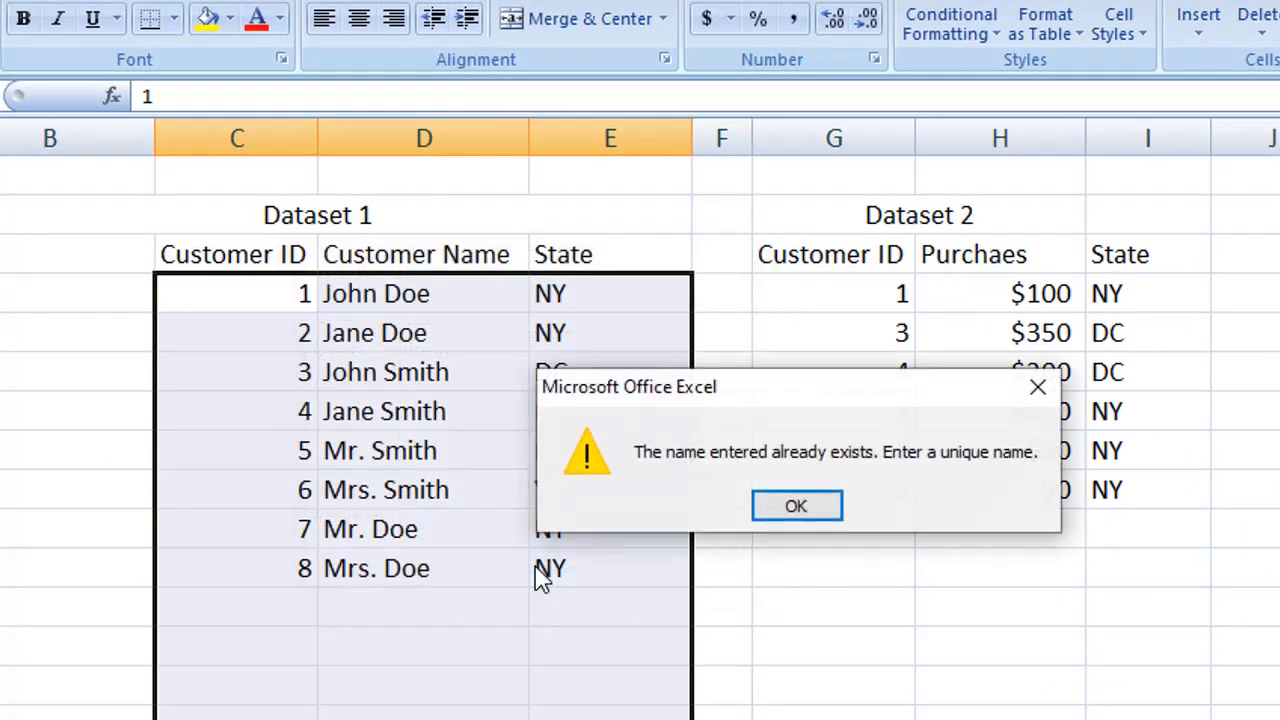
pyautogui.click(824, 515)
pyautogui.click(500, 317)
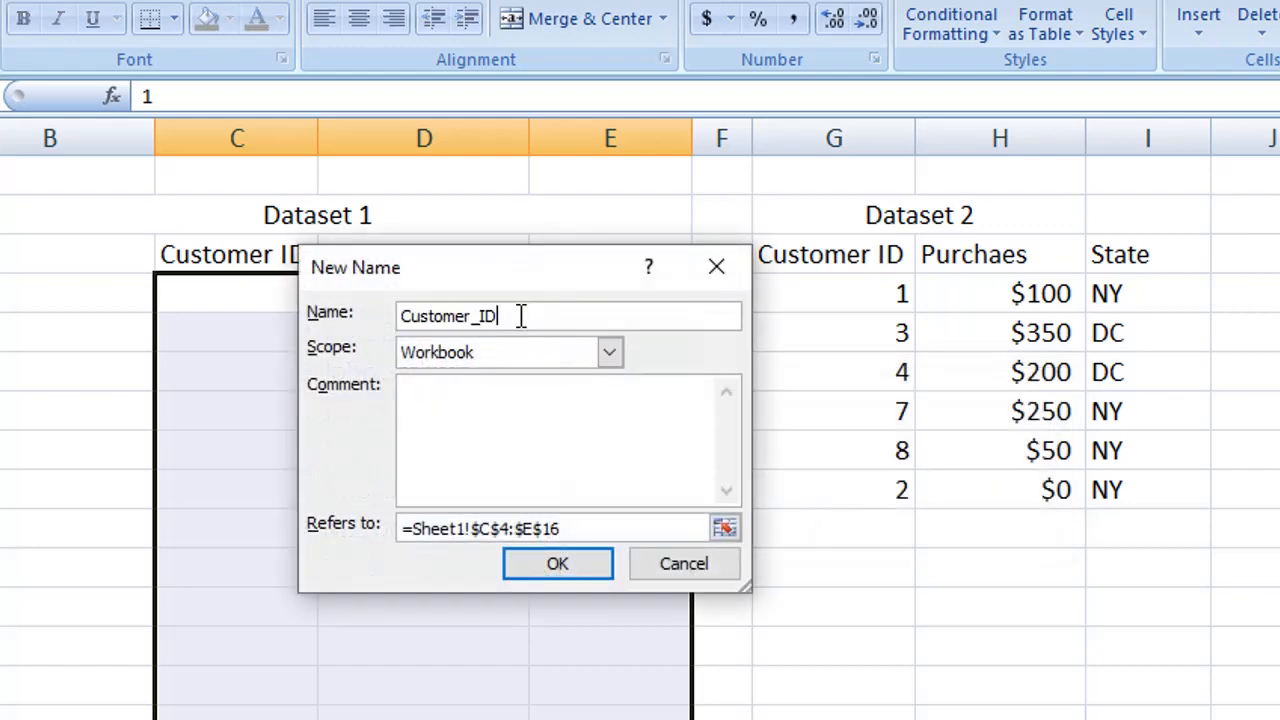
pyautogui.press('BackSpace')
pyautogui.press('BackSpace')
pyautogui.press('BackSpace')
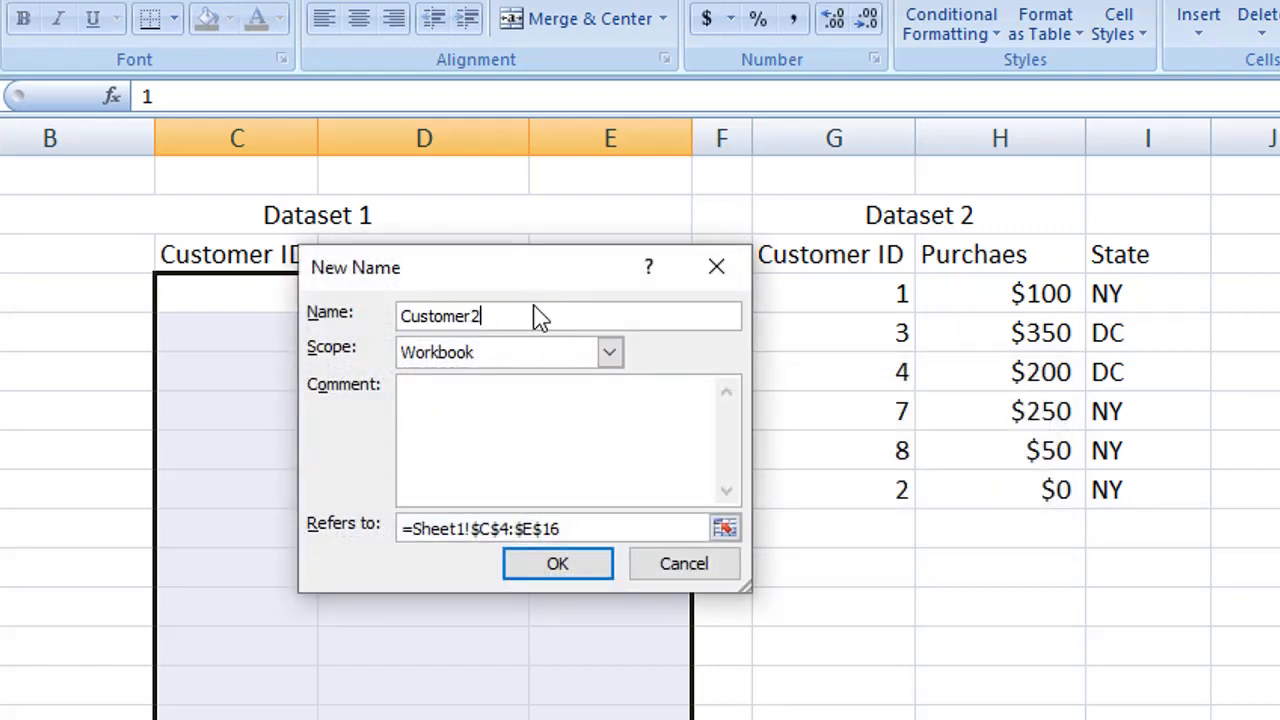
pyautogui.click(562, 582)
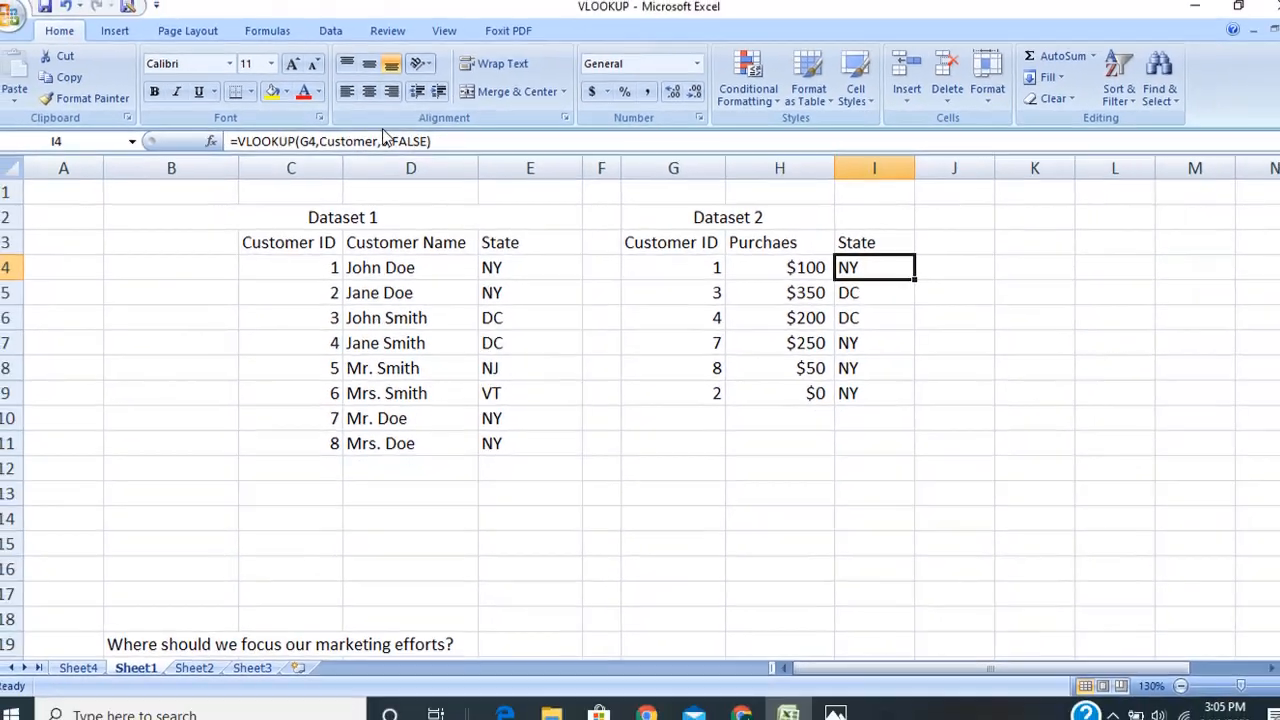
# Change the table array in I4's VLOOKUP to Customer2 and copy the formula down through I9
pyautogui.click(371, 96)
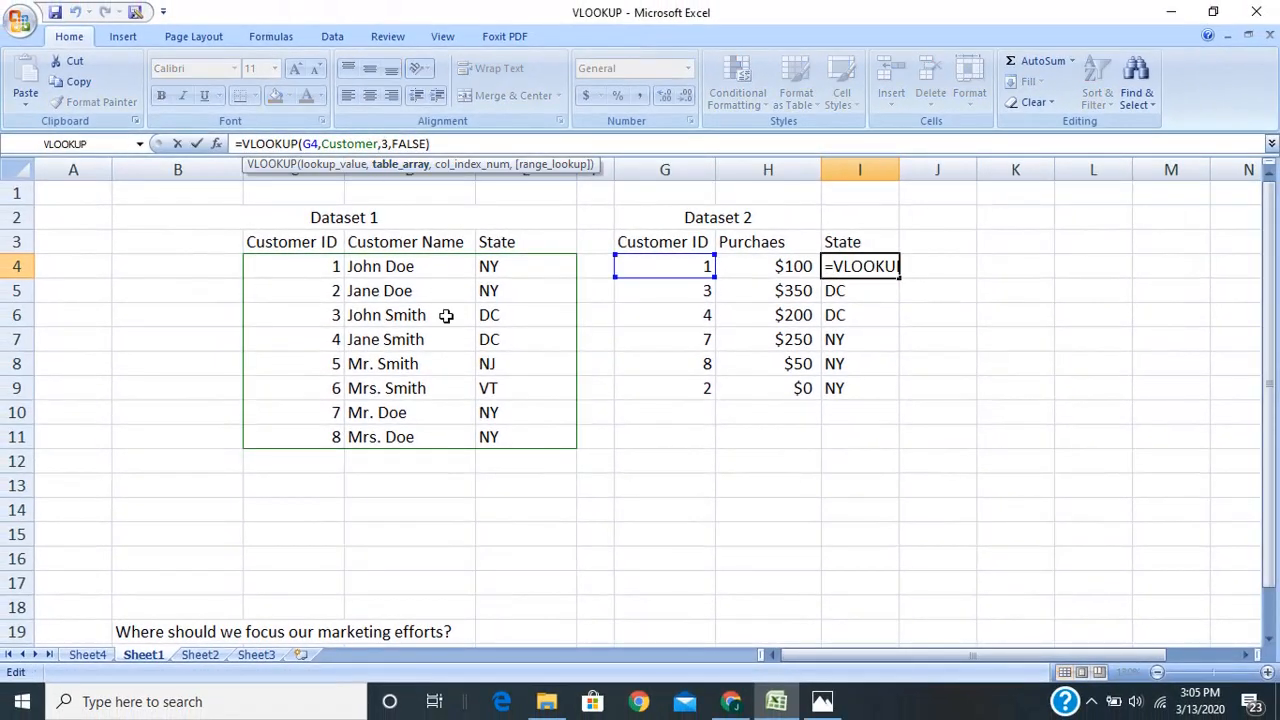
pyautogui.write('2')
pyautogui.press('Return')
pyautogui.click(866, 272)
pyautogui.moveTo(899, 278); pyautogui.dragTo(890, 405)
# Add a customer in row 12 of Dataset 1 with ID 9, the customer's name and state VT
pyautogui.click(305, 461)
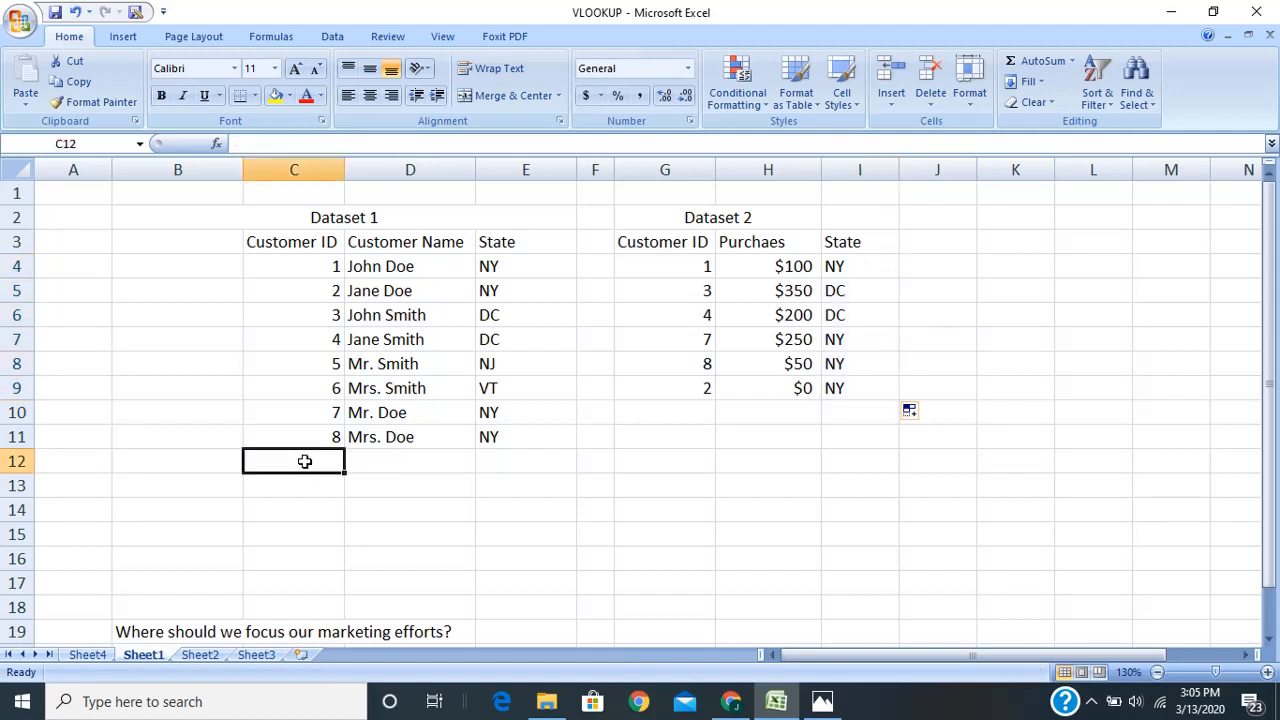
pyautogui.write('9')
pyautogui.press('Return')
pyautogui.press('Right')
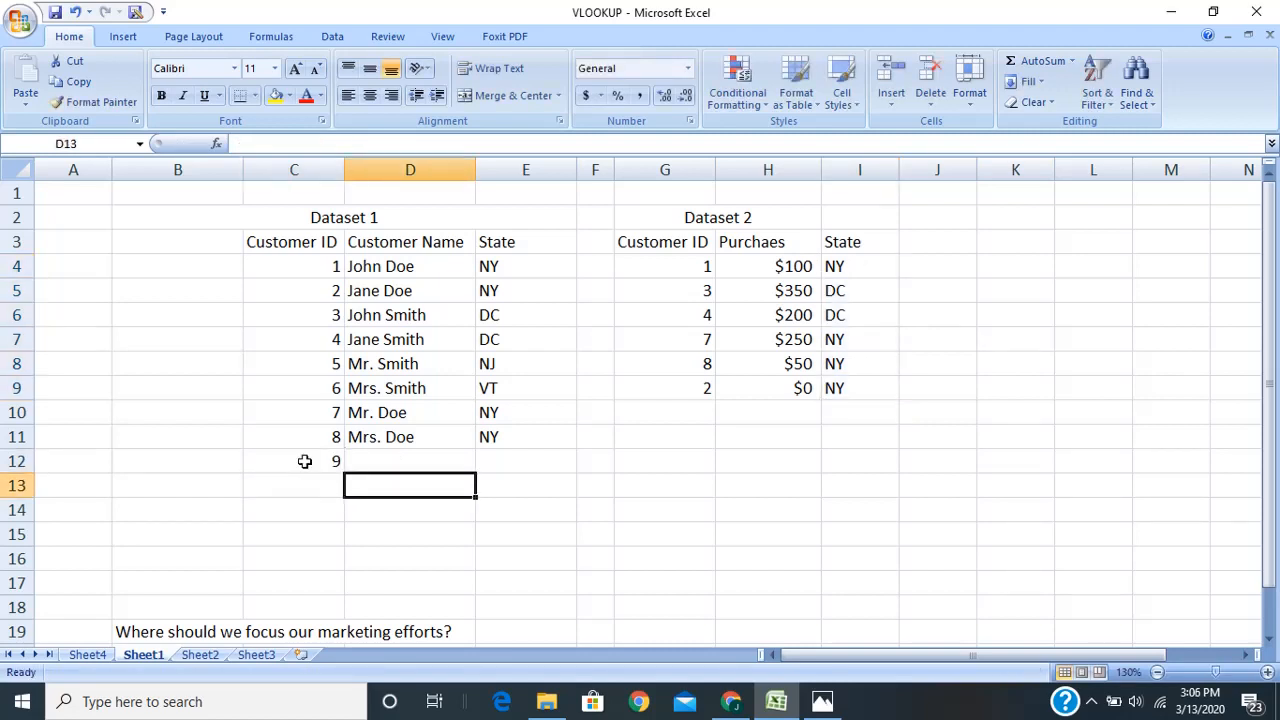
pyautogui.press('Up')
pyautogui.write('M')
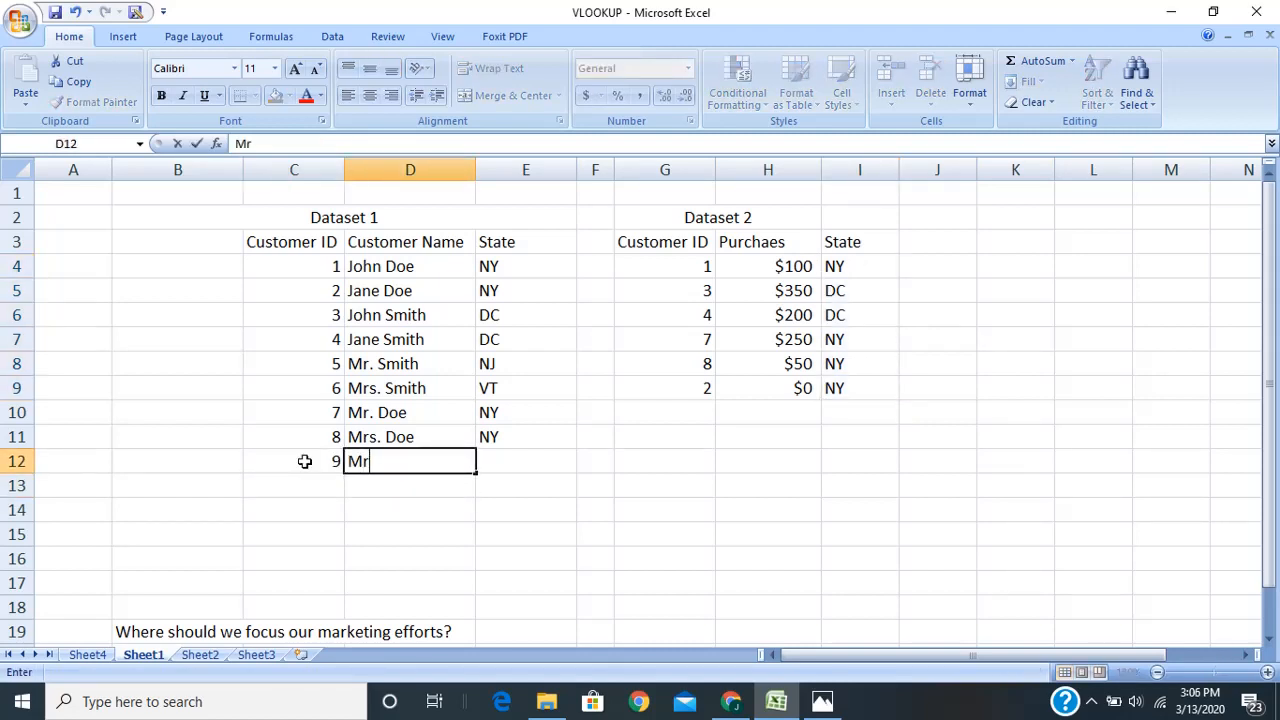
pyautogui.write('r. D')
pyautogui.press('BackSpace')
pyautogui.press('BackSpace')
pyautogui.write('Smith')
pyautogui.press('Return')
pyautogui.press('Up')
pyautogui.press('Right')
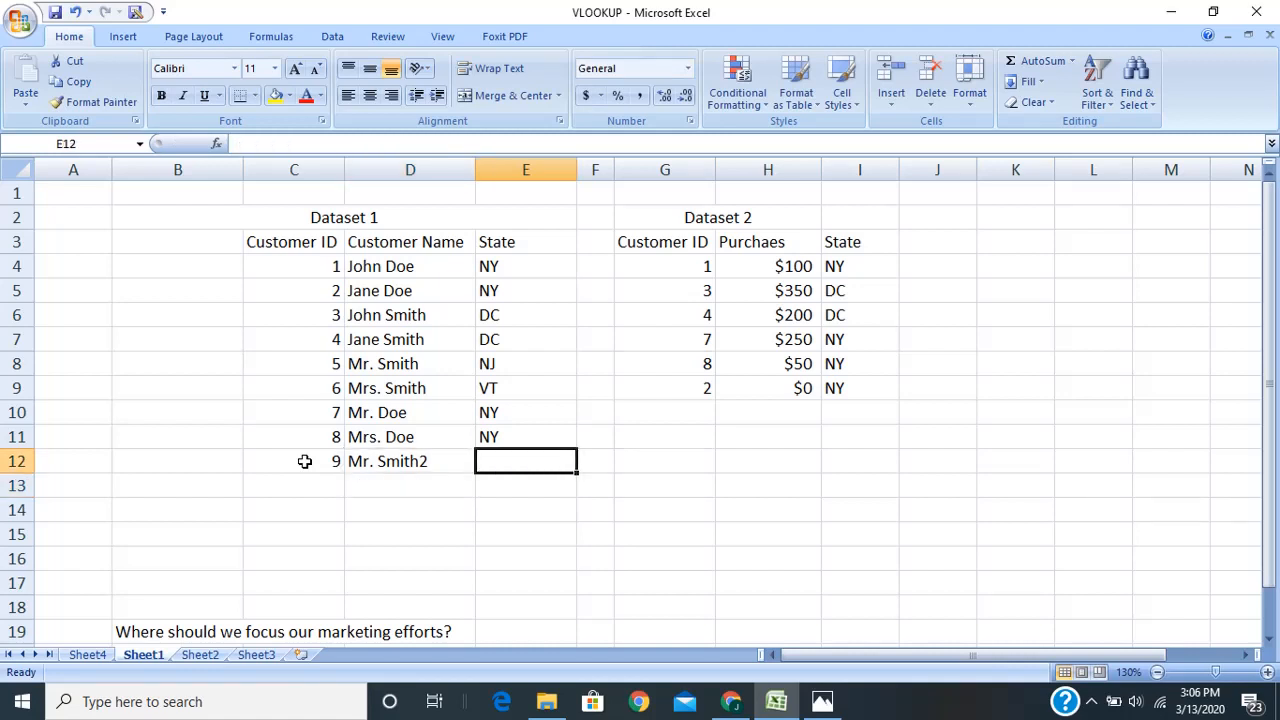
pyautogui.write('VT')
pyautogui.press('Return')
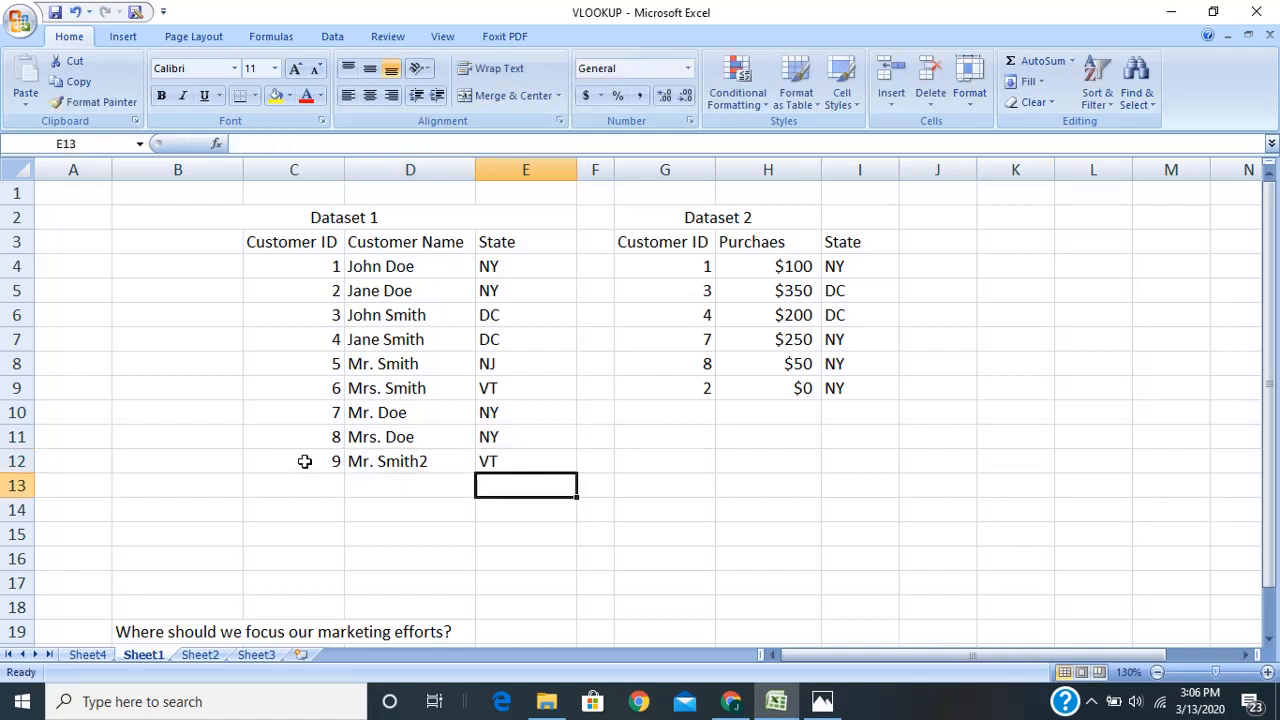
# Add a purchase record in row 10 of Dataset 2 with customer ID 9 and a $50 purchase
pyautogui.click(698, 408)
pyautogui.write('0')
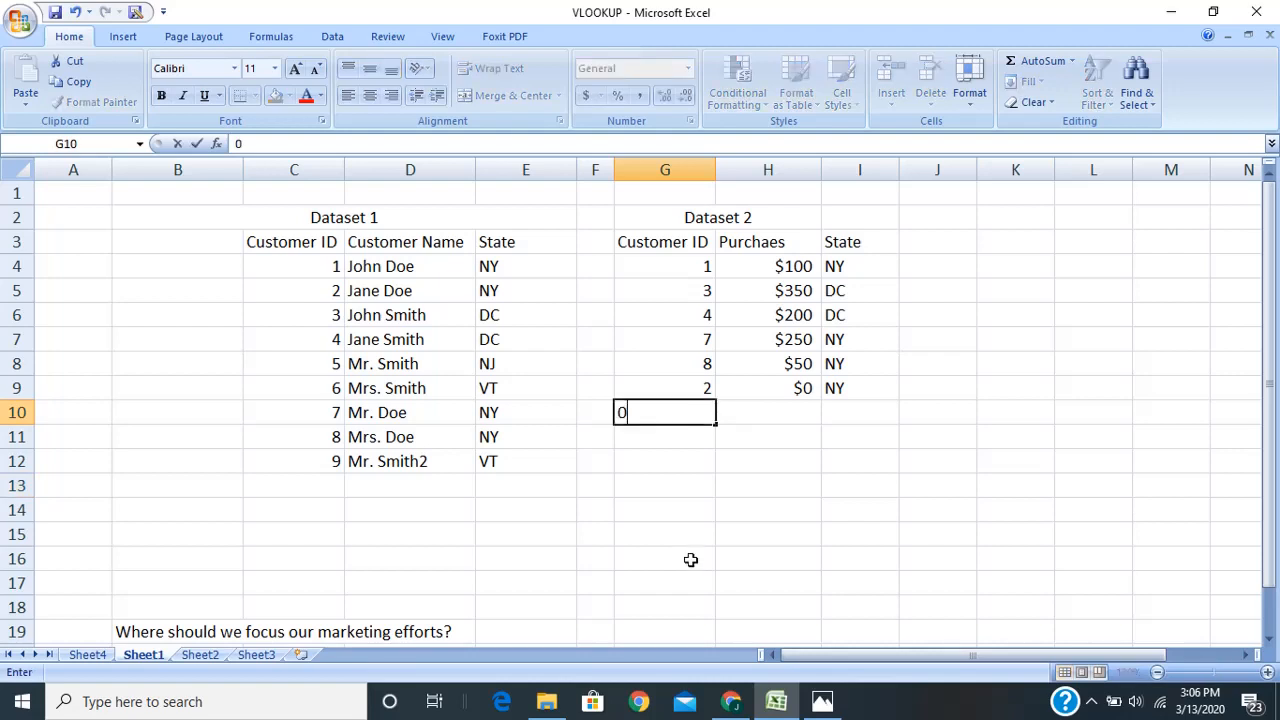
pyautogui.press('BackSpace')
pyautogui.write('9')
pyautogui.press('Return')
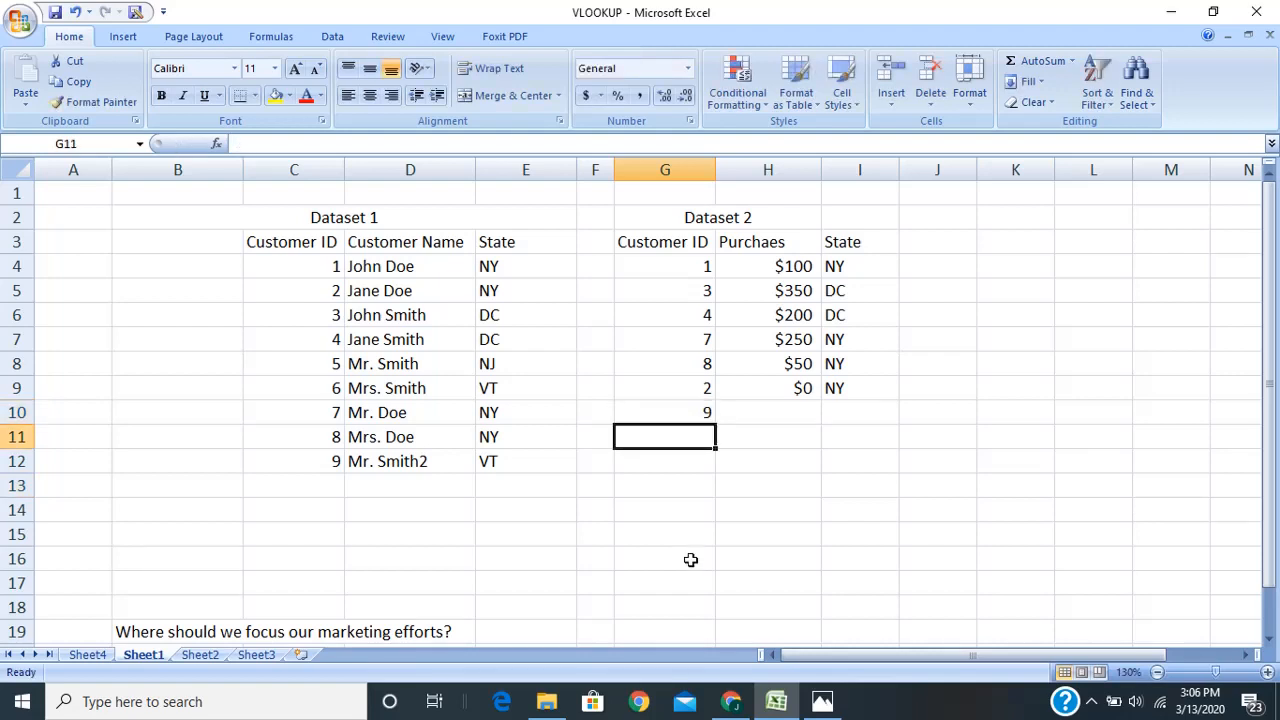
pyautogui.press('Right')
pyautogui.press('Up')
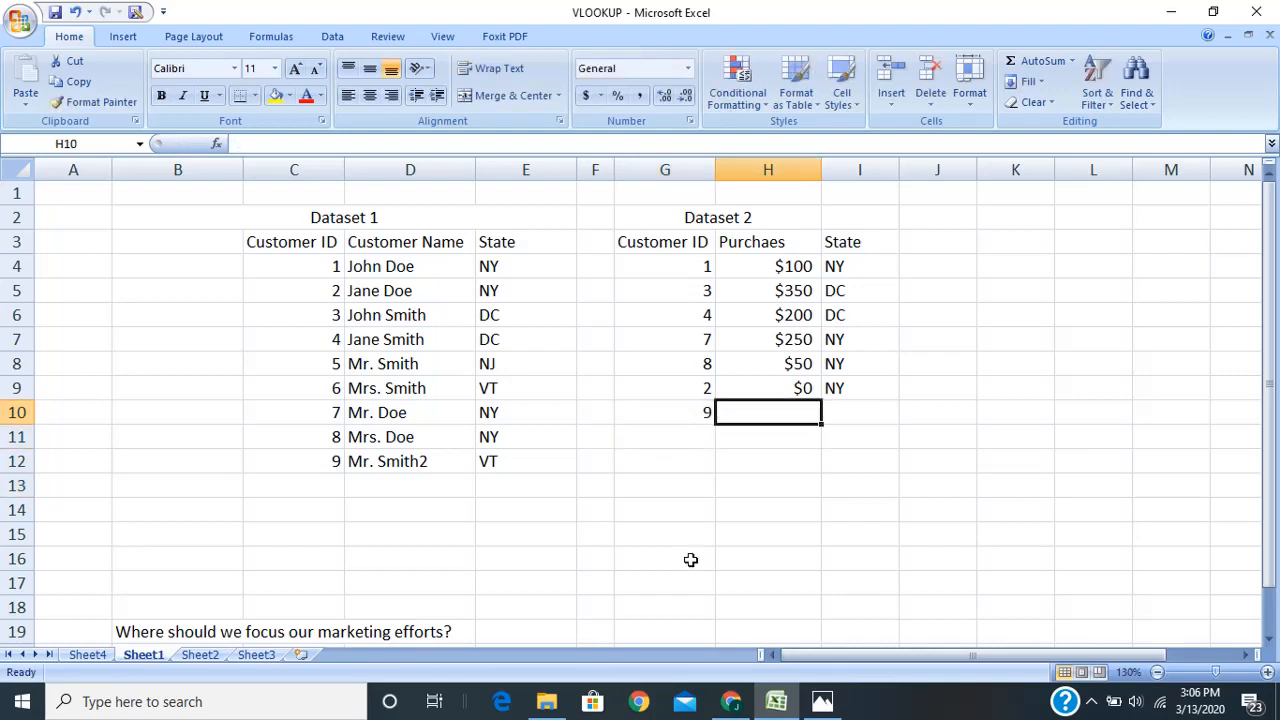
pyautogui.write('$')
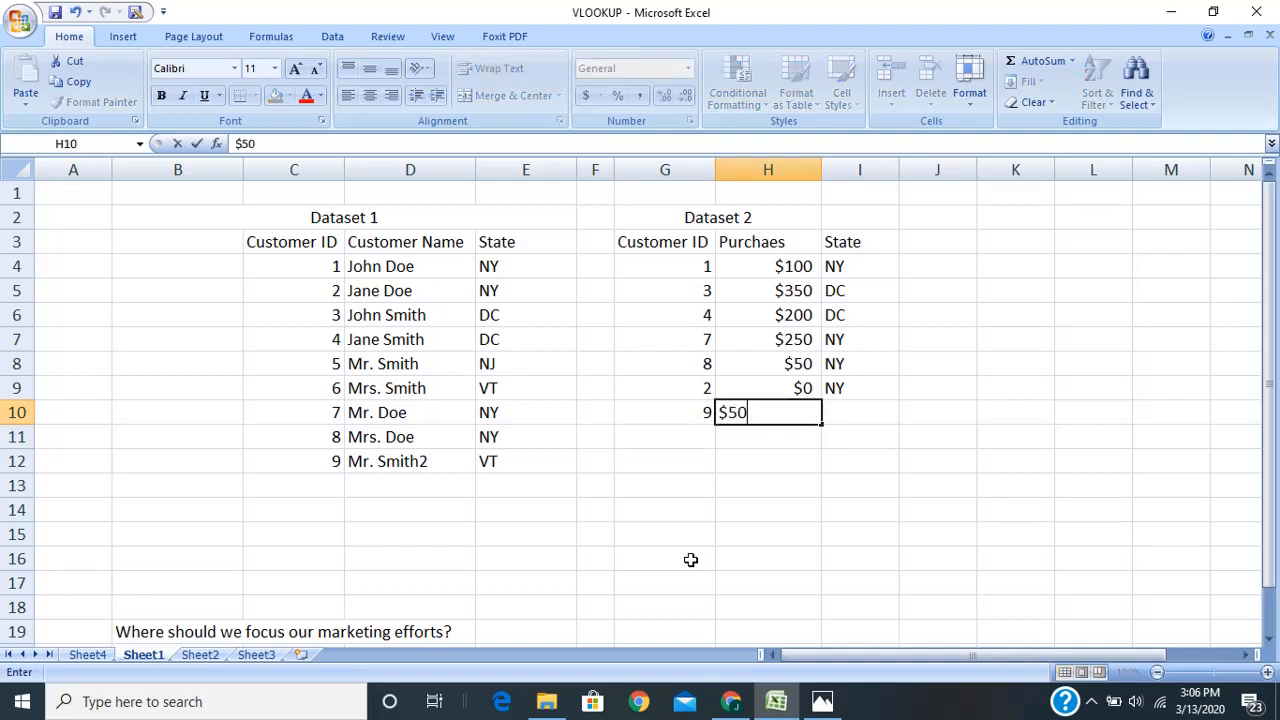
pyautogui.write('50')
pyautogui.press('Return')
# Copy the VLOOKUP formula from I9 down to I10 and check the copied formula
pyautogui.click(858, 391)
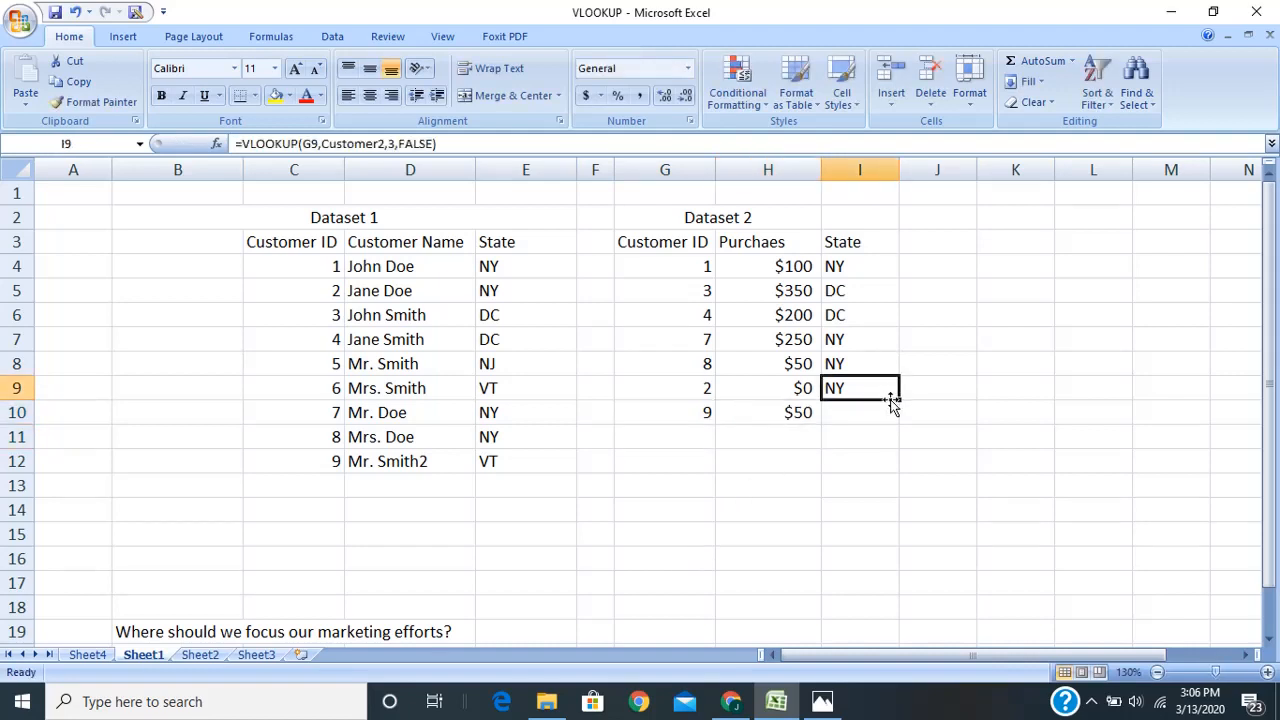
pyautogui.moveTo(902, 409); pyautogui.dragTo(903, 429)
pyautogui.click(874, 420)
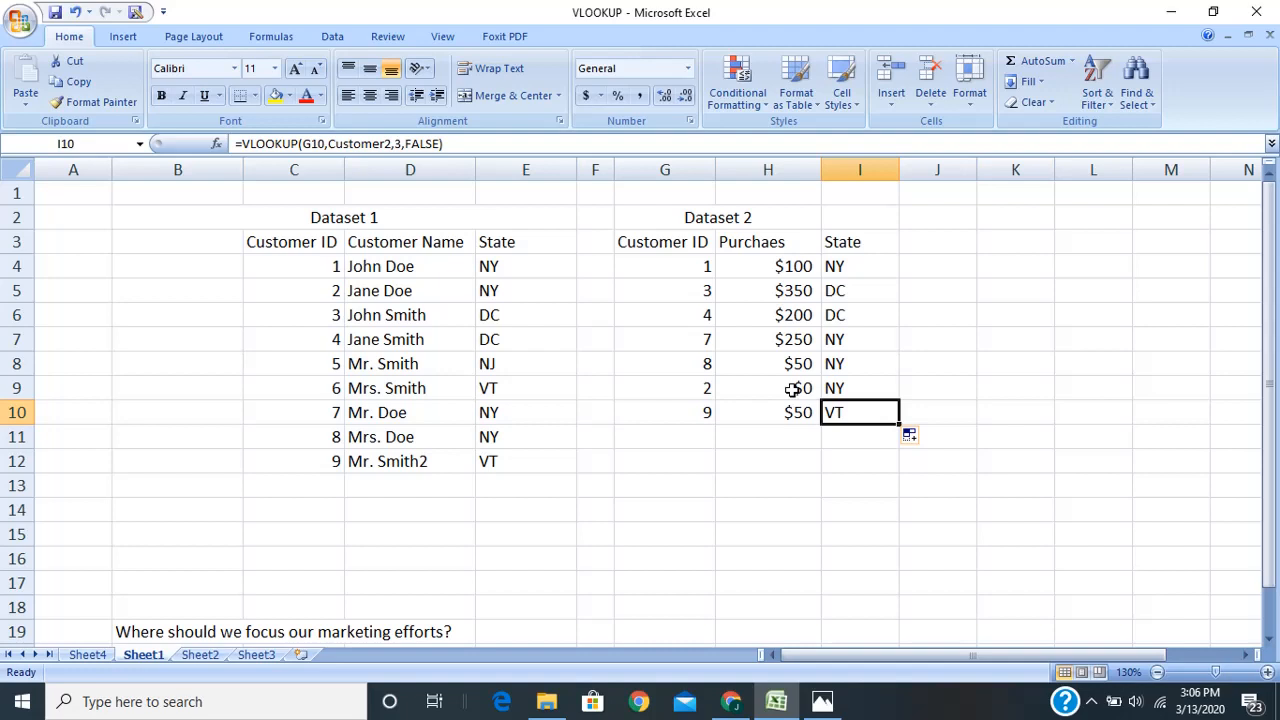
# Create a PivotTable on a new worksheet from the Dataset 2 range G3:I10, including its headers
pyautogui.scroll(-1, 91, 581)
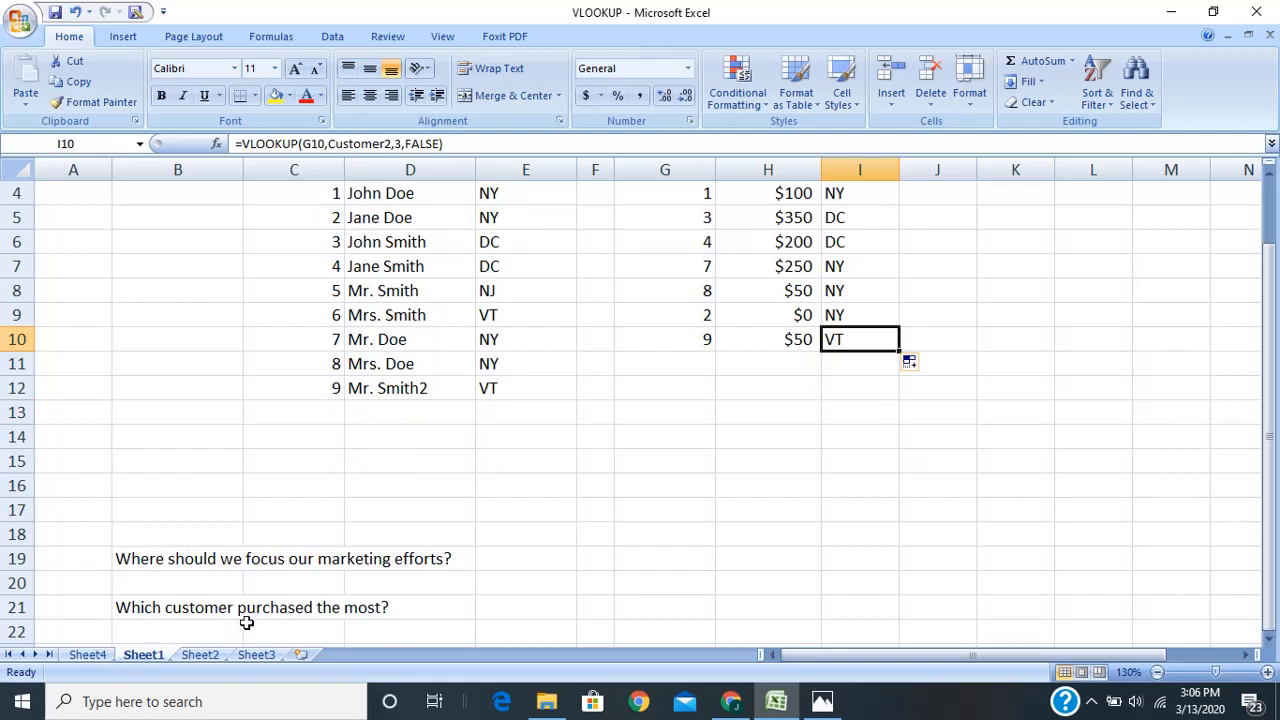
pyautogui.scroll(1, 254, 575)
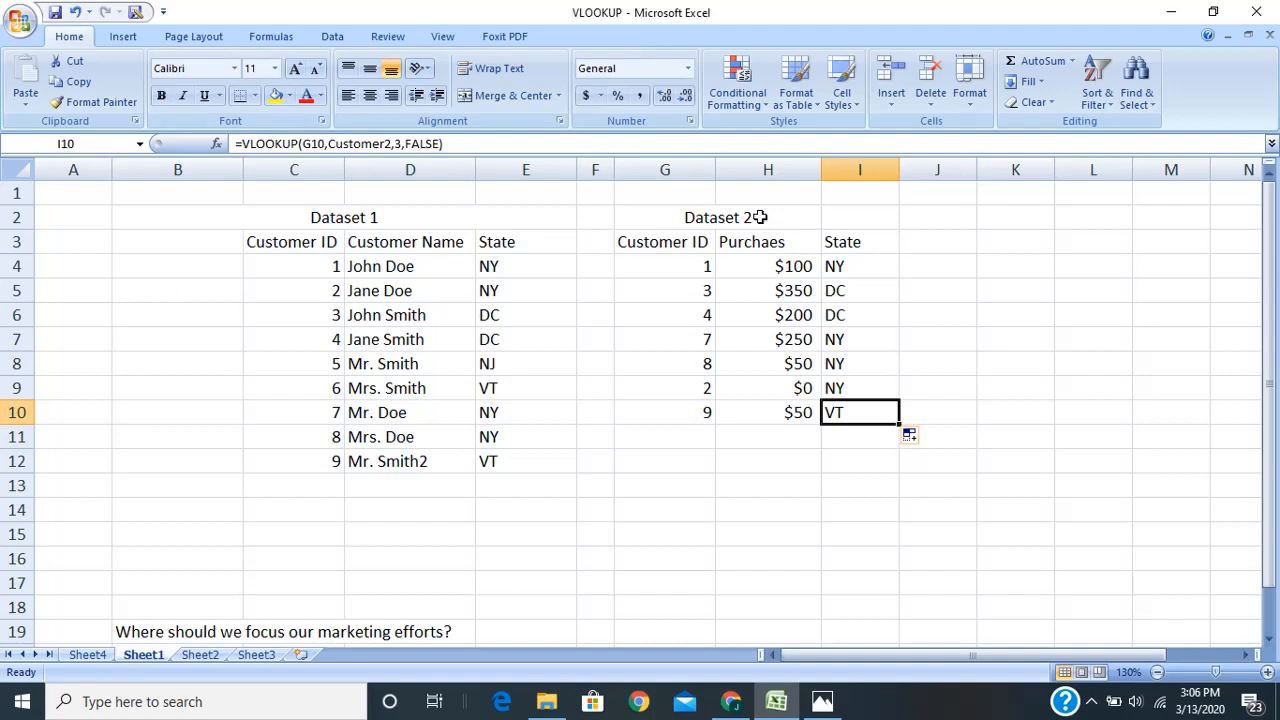
pyautogui.moveTo(757, 215); pyautogui.dragTo(862, 422)
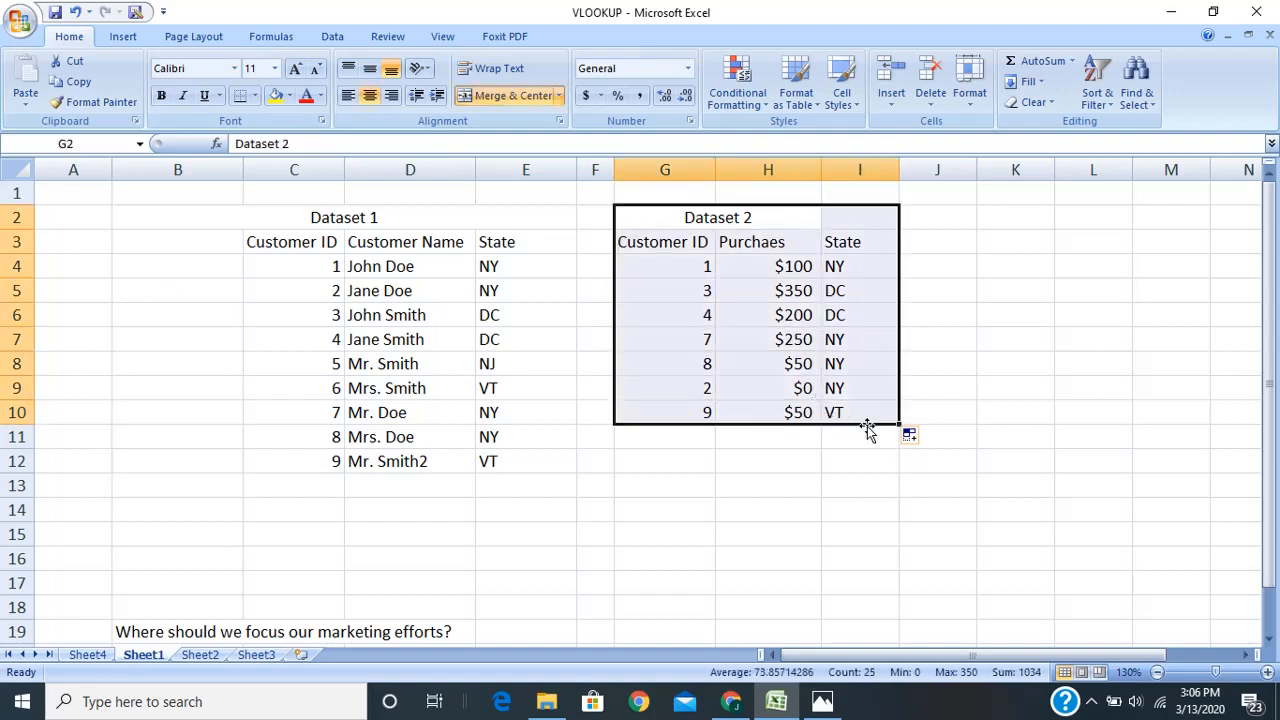
pyautogui.click(798, 481)
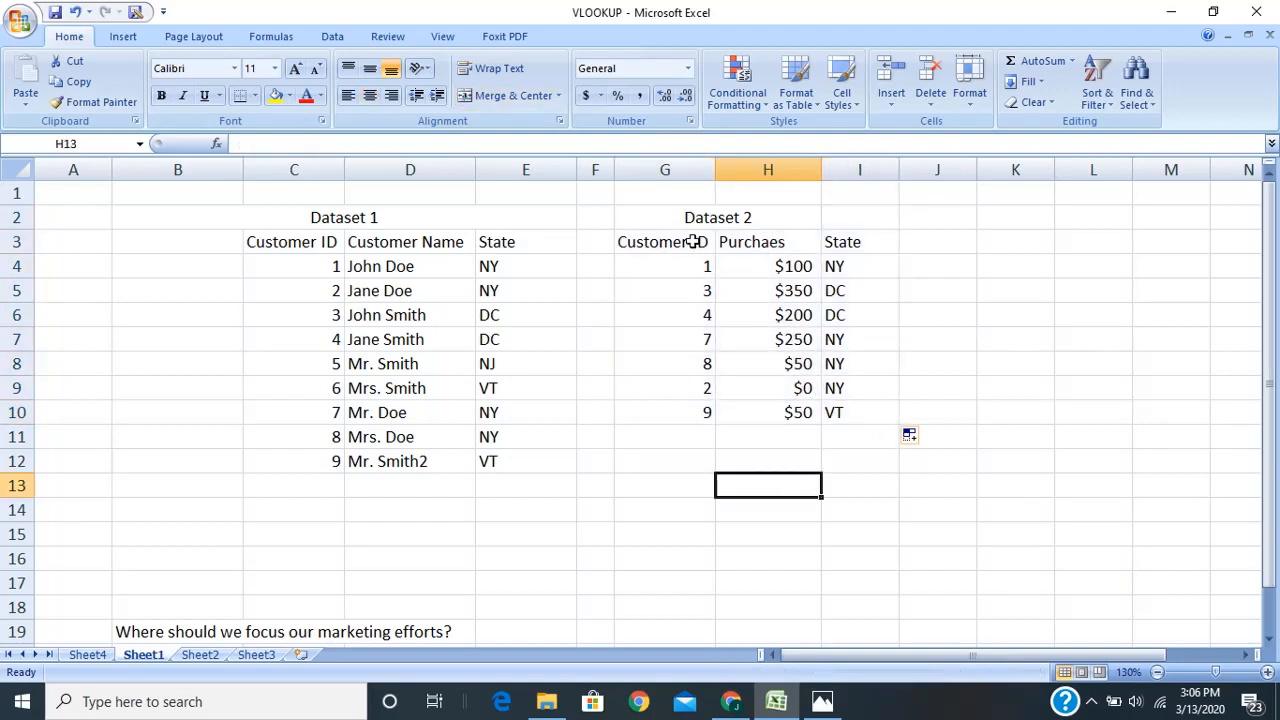
pyautogui.moveTo(694, 243); pyautogui.dragTo(851, 410)
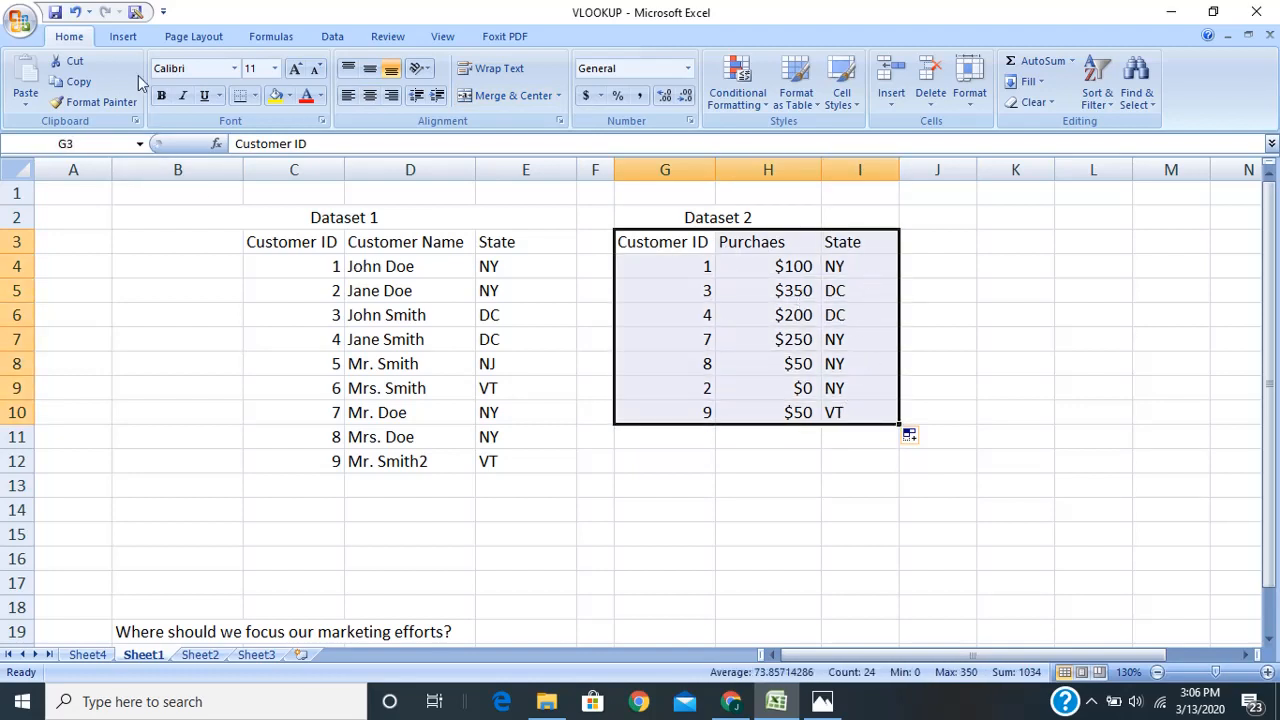
pyautogui.click(124, 38)
pyautogui.click(33, 70)
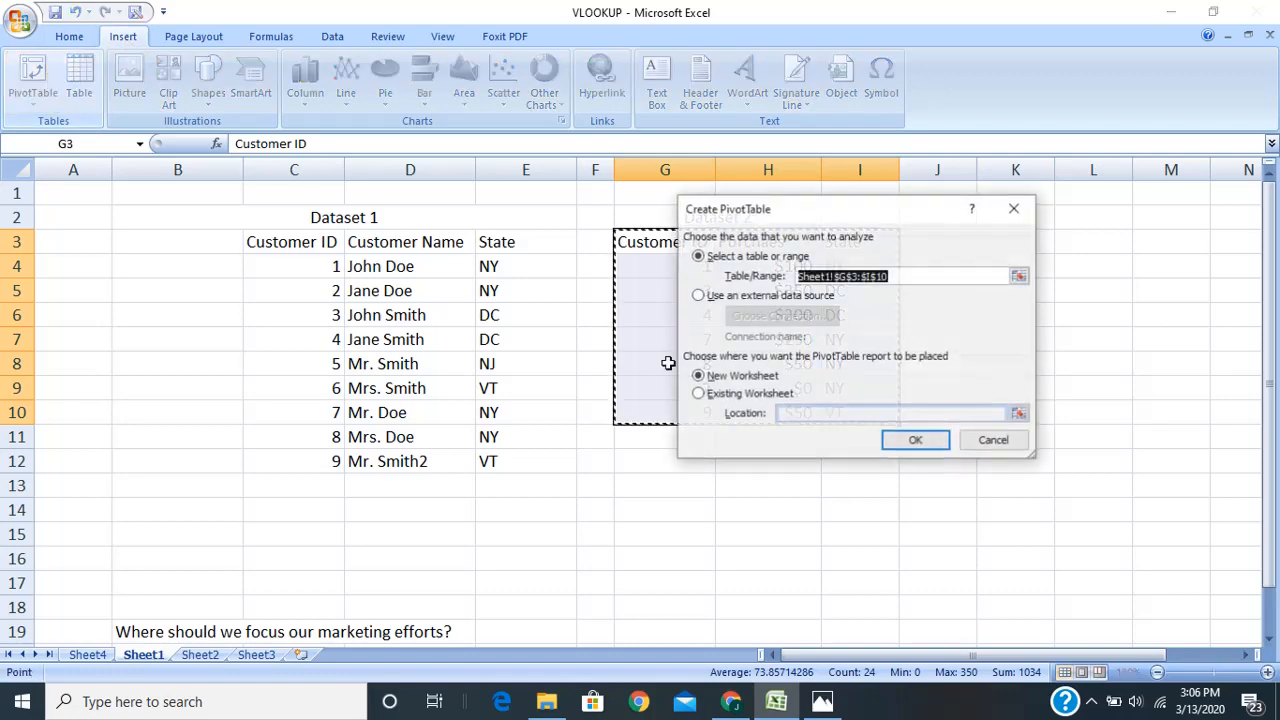
pyautogui.click(910, 437)
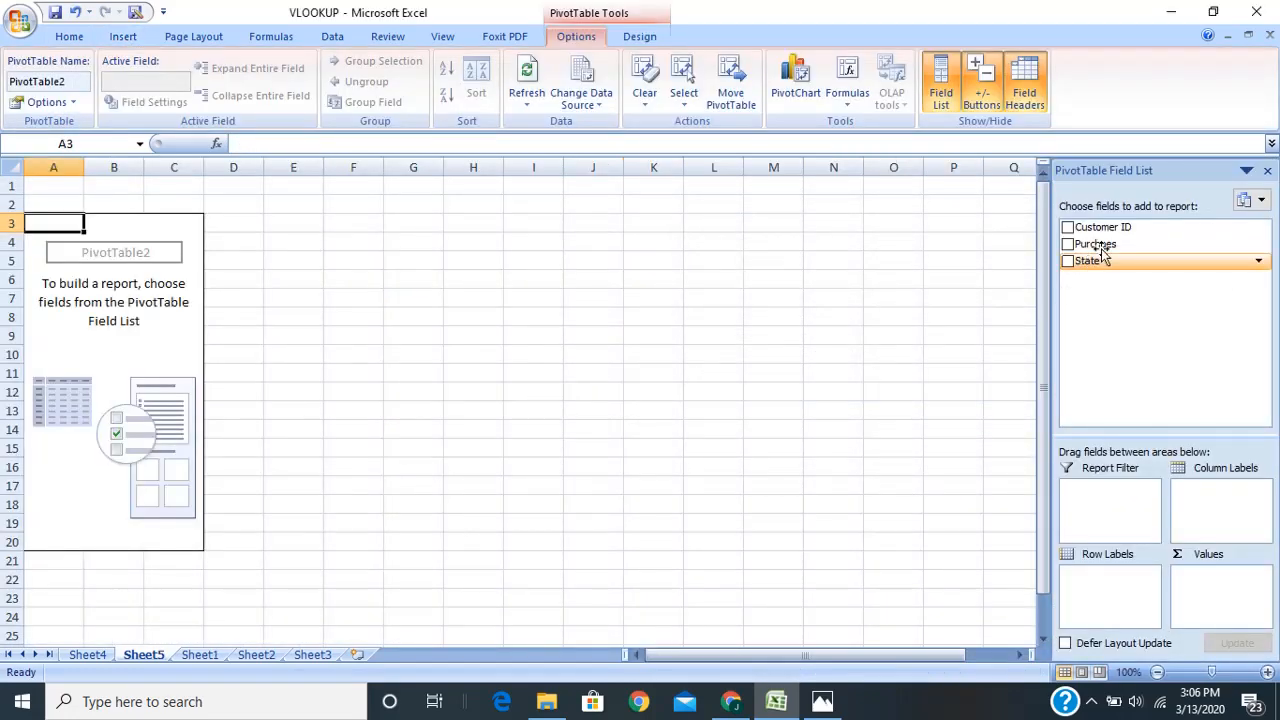
# Summarize purchases by state in the PivotTable, with State as row labels and the sum of Purchaes as values
pyautogui.moveTo(1109, 262); pyautogui.dragTo(1120, 602)
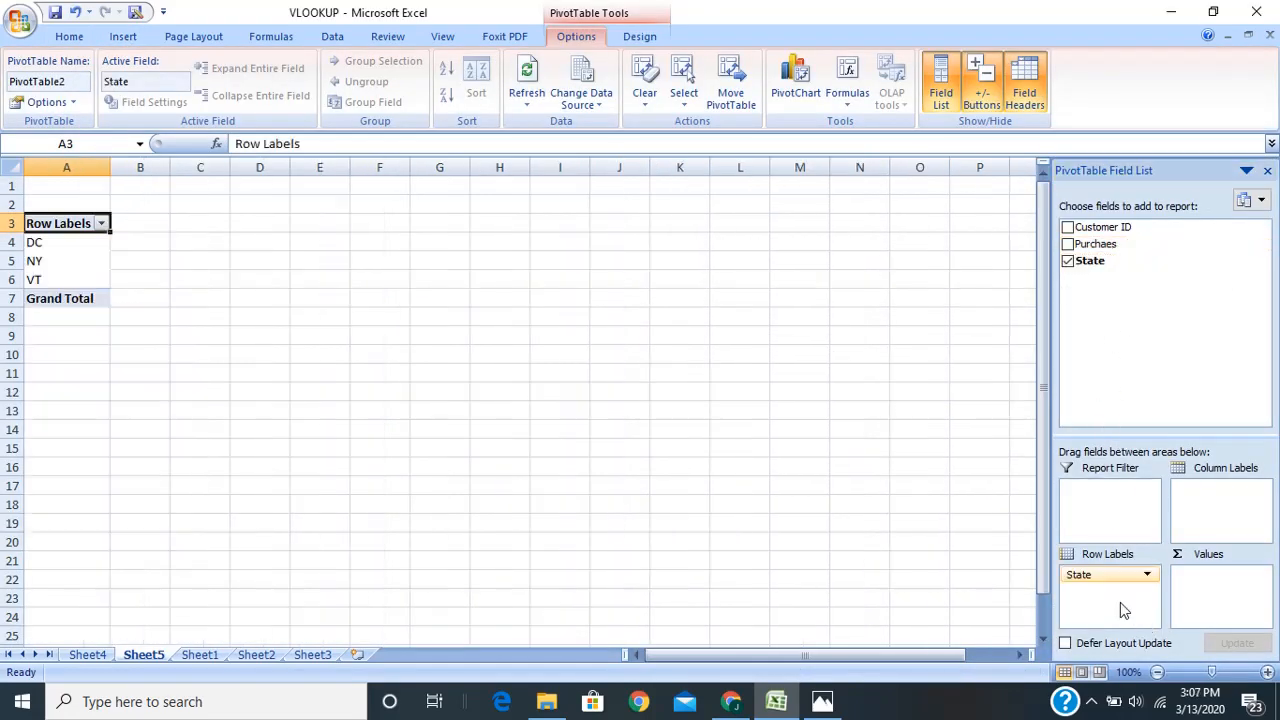
pyautogui.moveTo(1135, 245); pyautogui.dragTo(1222, 592)
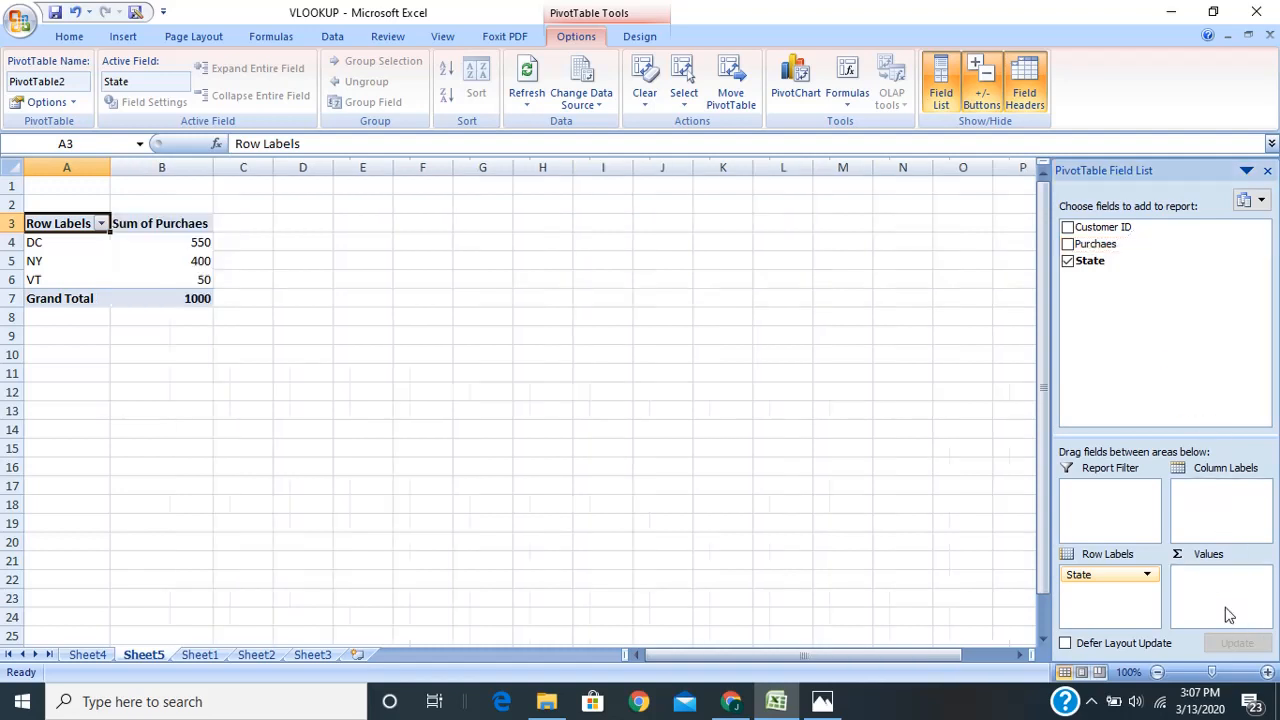
pyautogui.moveTo(172, 241); pyautogui.dragTo(163, 280)
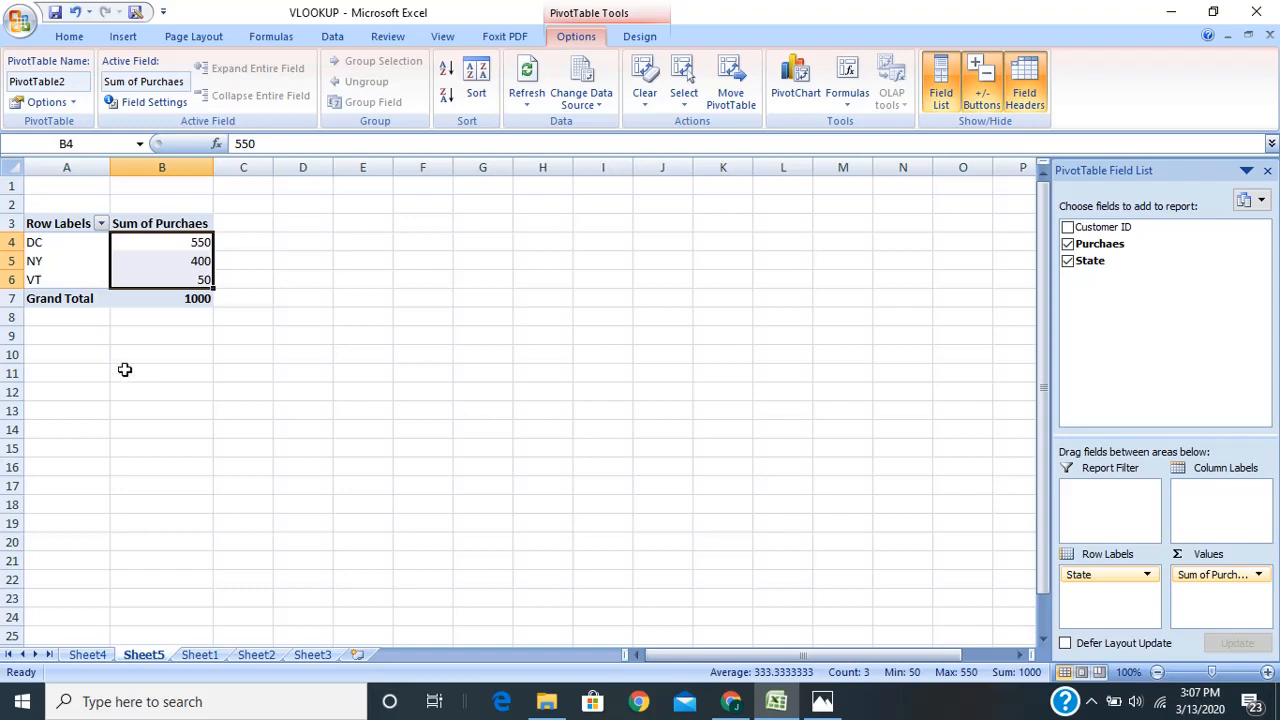
# Copy the looked-up states in I4:I10 on Sheet1 and paste them as values only starting at K4
pyautogui.click(100, 655)
pyautogui.click(199, 654)
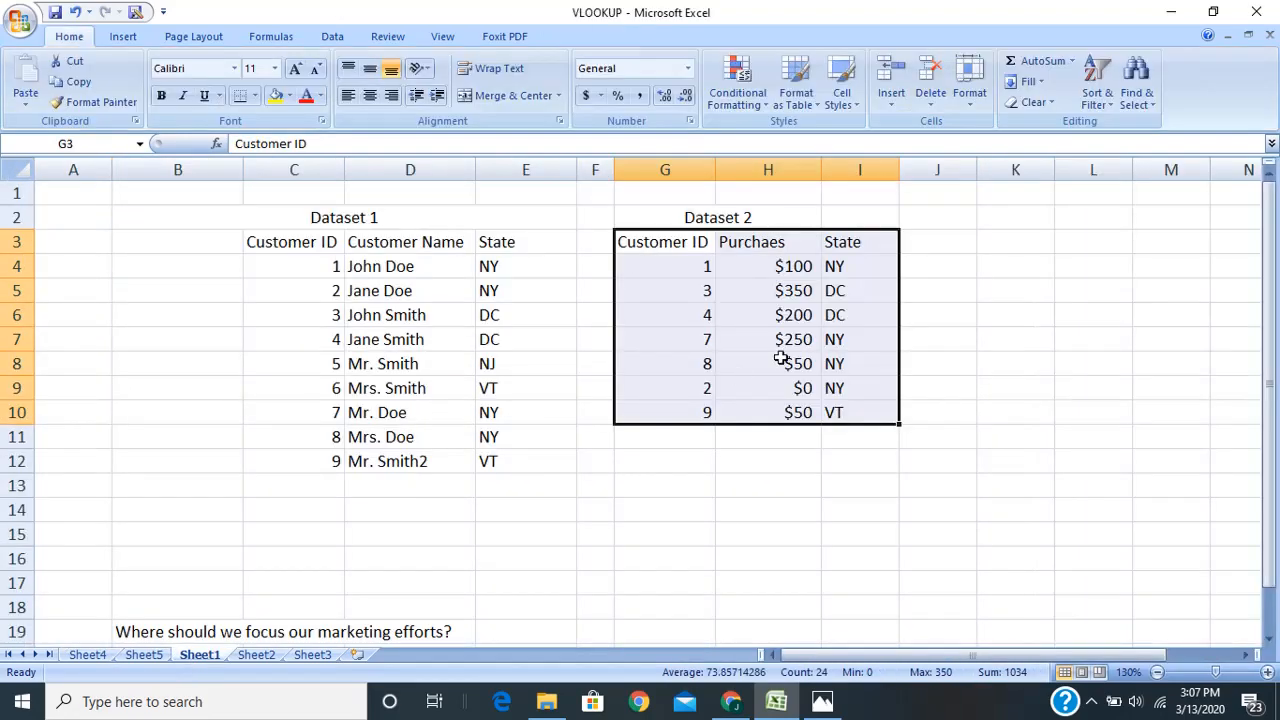
pyautogui.click(857, 264)
pyautogui.moveTo(857, 264); pyautogui.dragTo(857, 411)
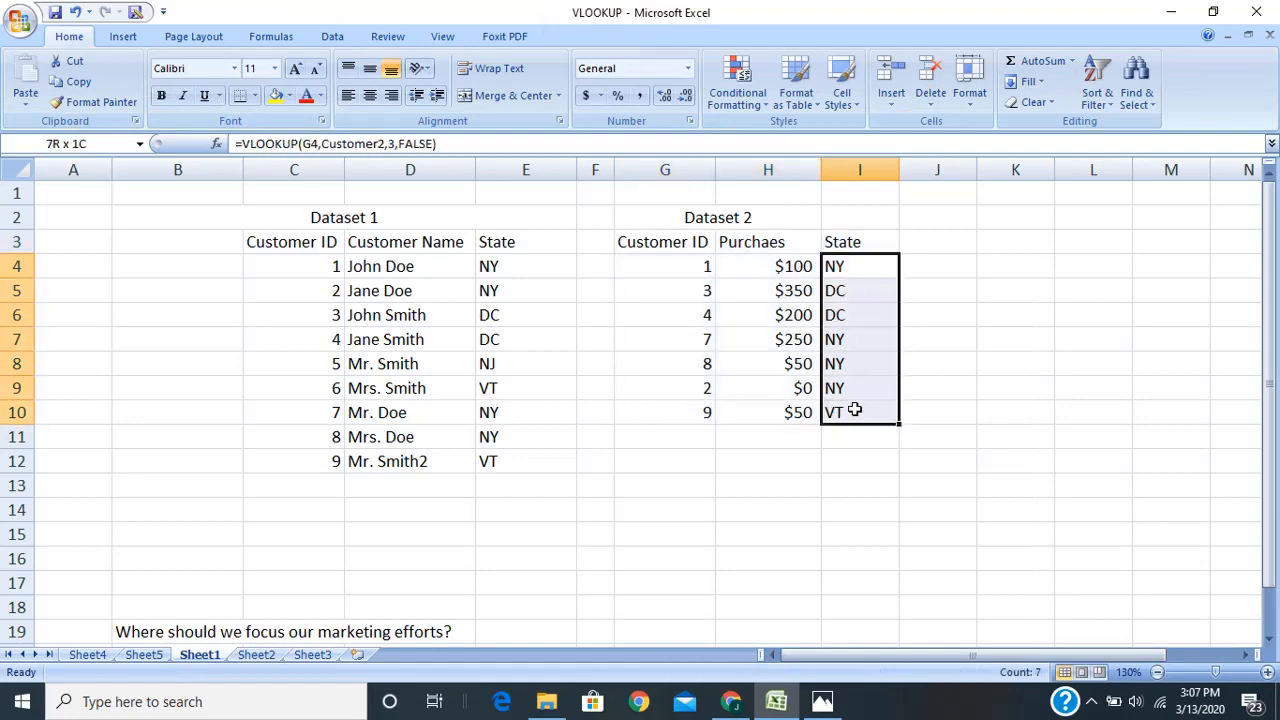
pyautogui.hotkey('ctrl', 'c')
pyautogui.click(1002, 265)
pyautogui.rightClick(1002, 265)
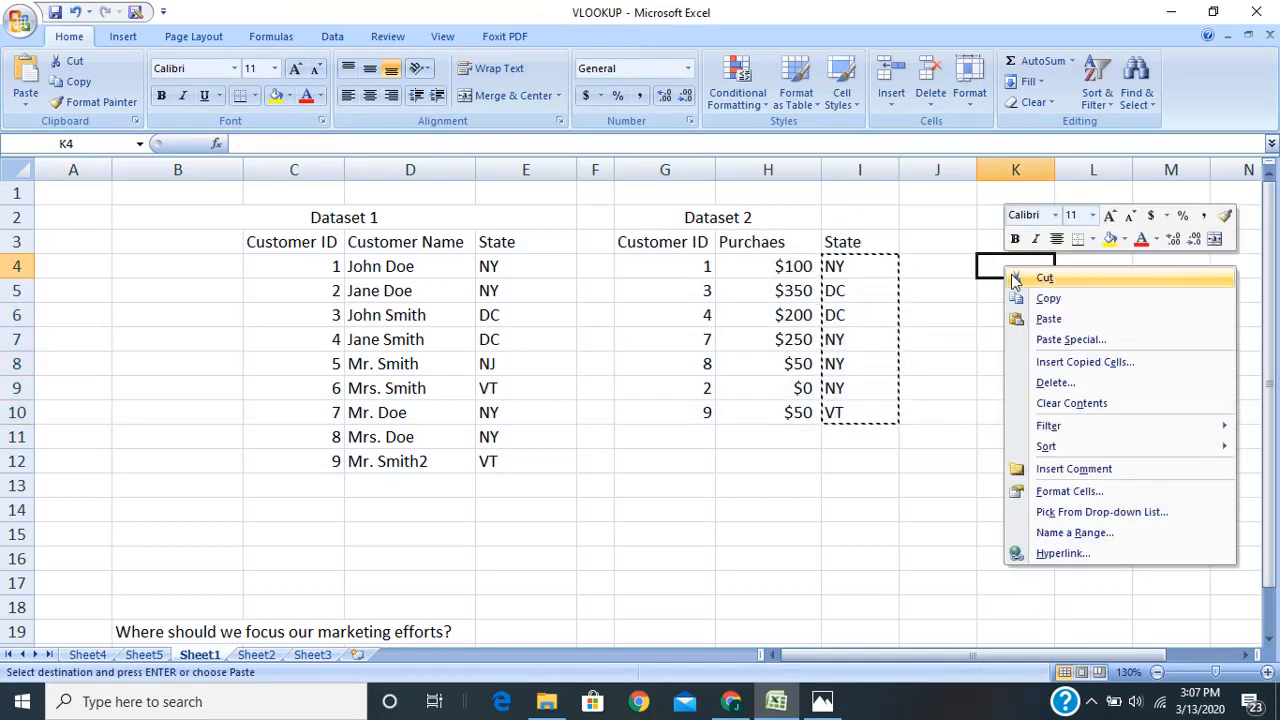
pyautogui.click(1060, 338)
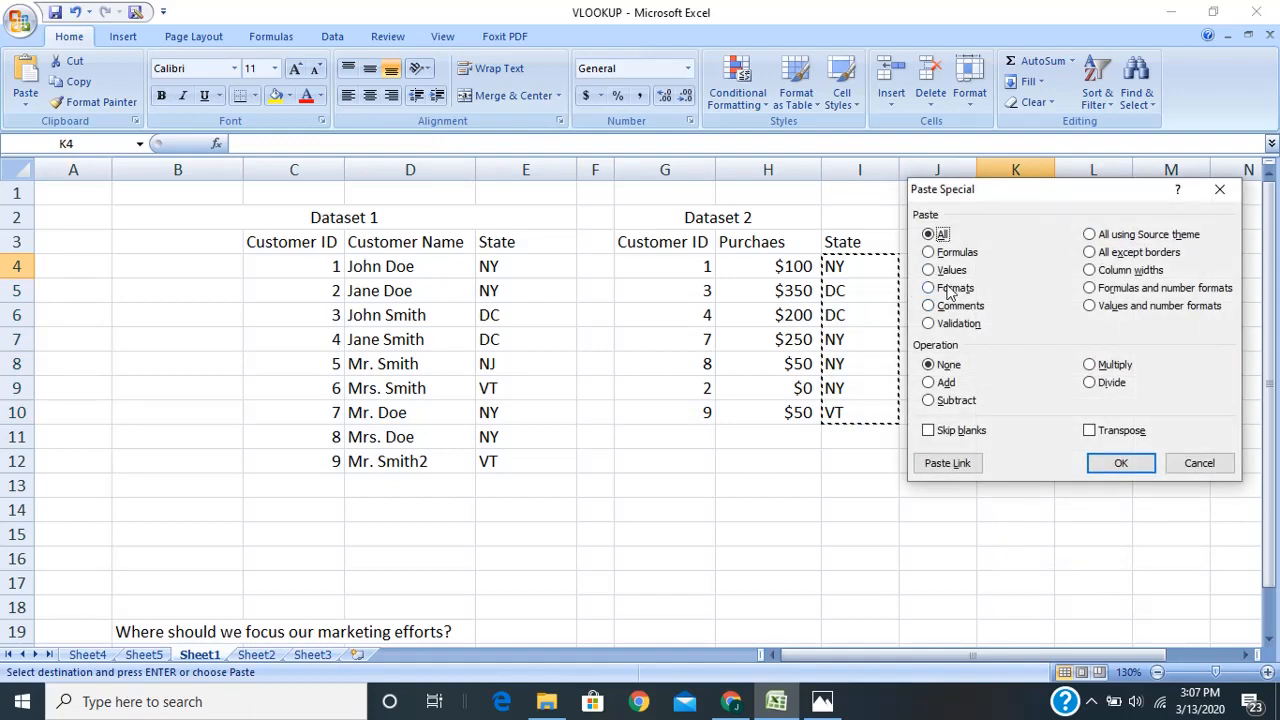
pyautogui.click(930, 270)
pyautogui.click(1115, 464)
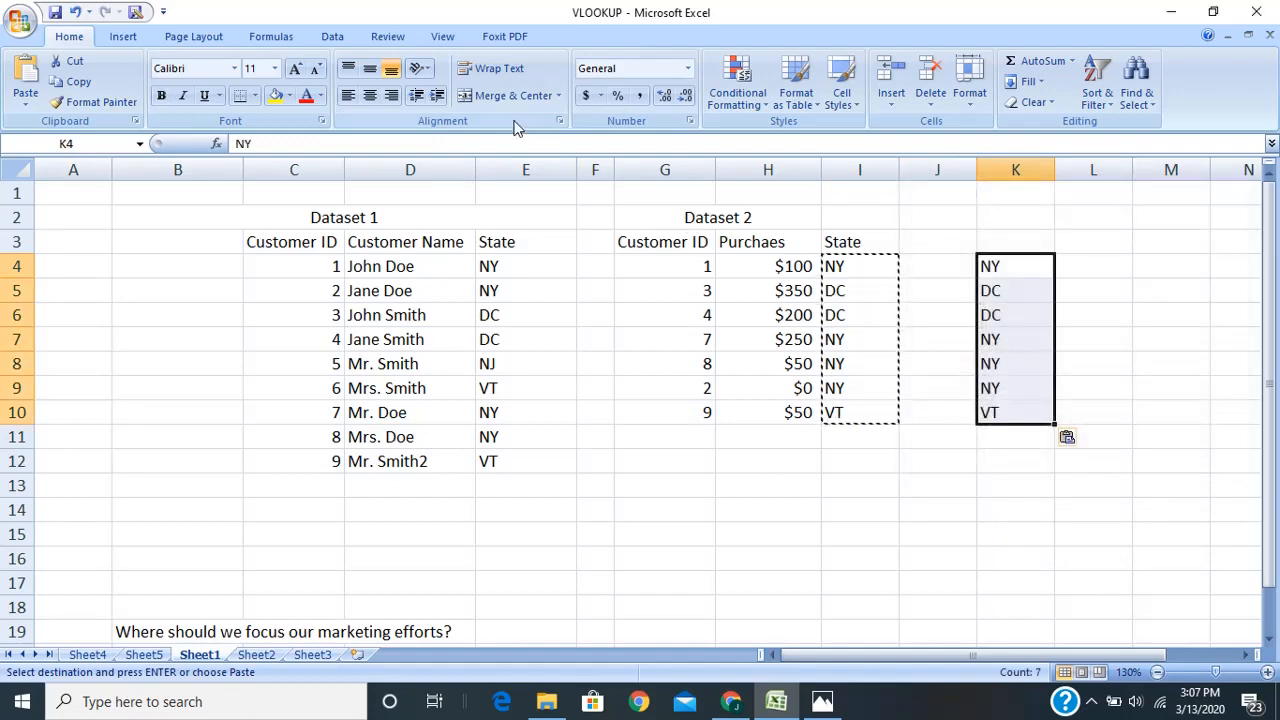
# Remove the duplicate states from the pasted list in K4:K10
pyautogui.click(332, 36)
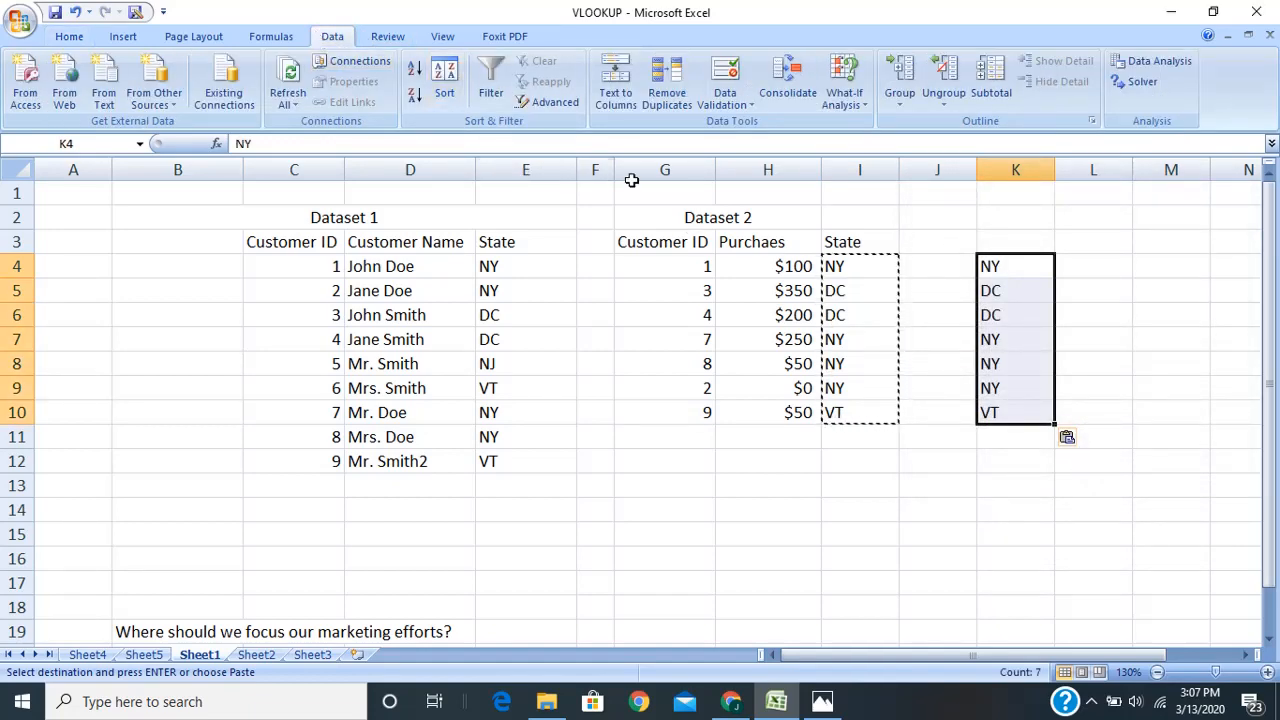
pyautogui.click(665, 70)
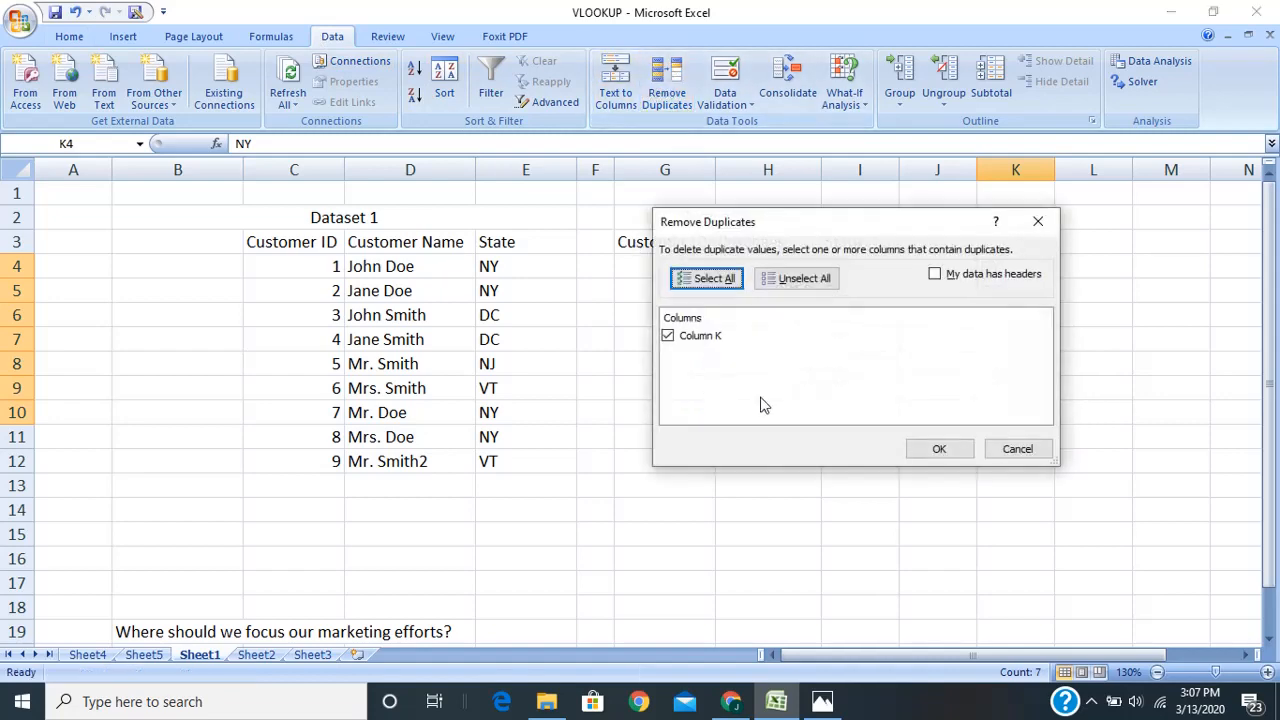
pyautogui.click(940, 452)
pyautogui.click(645, 398)
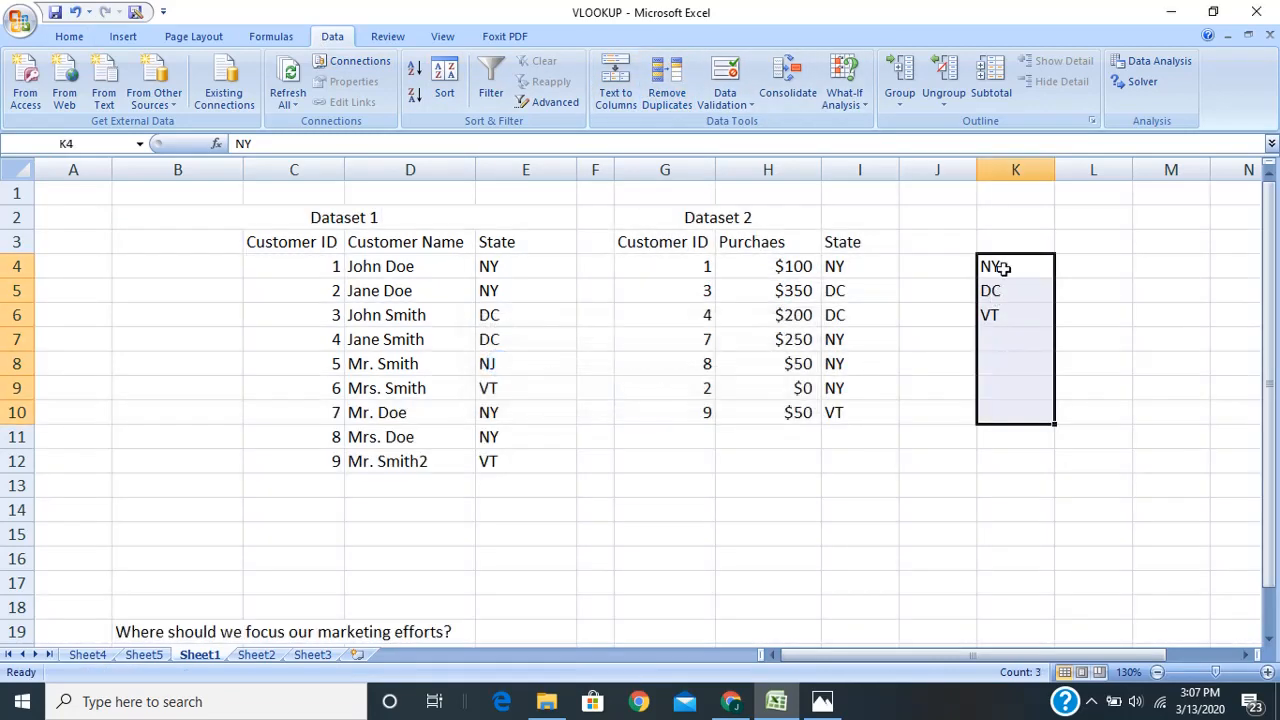
pyautogui.moveTo(1000, 266); pyautogui.dragTo(1004, 314)
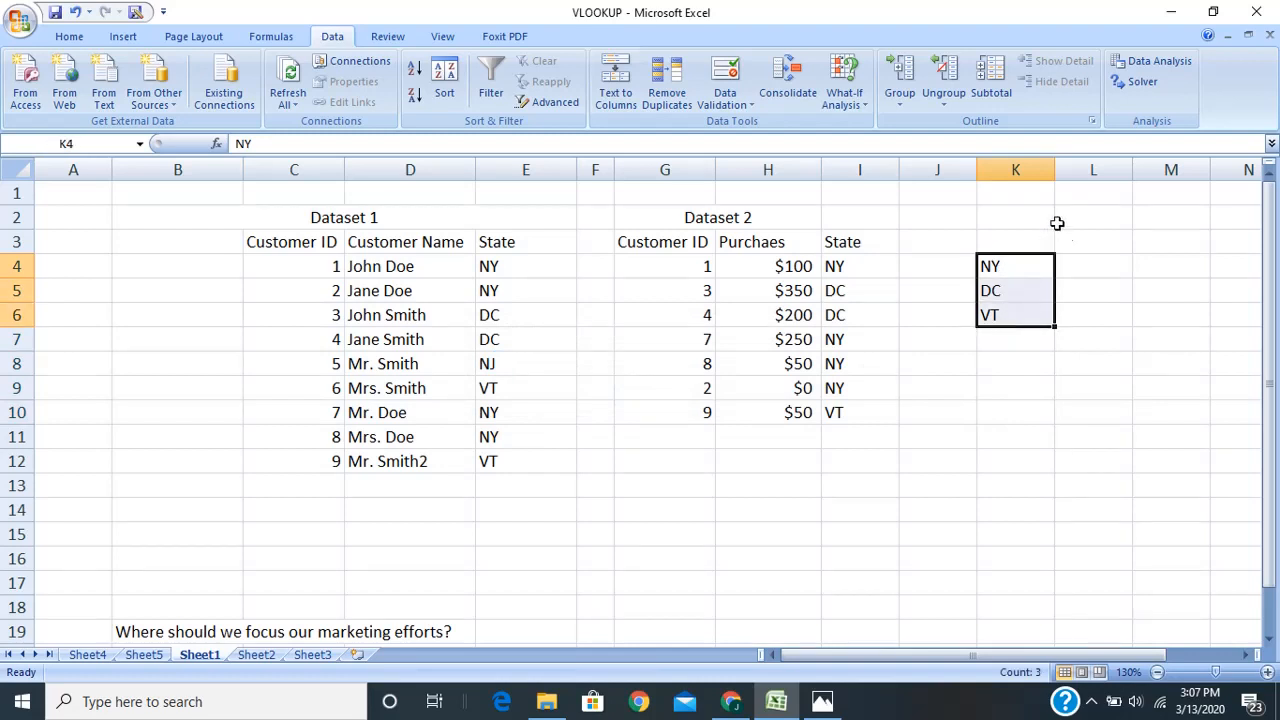
# Enter =SUMIF($I$4:$I$10,K4,$H$4:$H$10) in L4 to total the purchases for the state in K4
pyautogui.click(1085, 266)
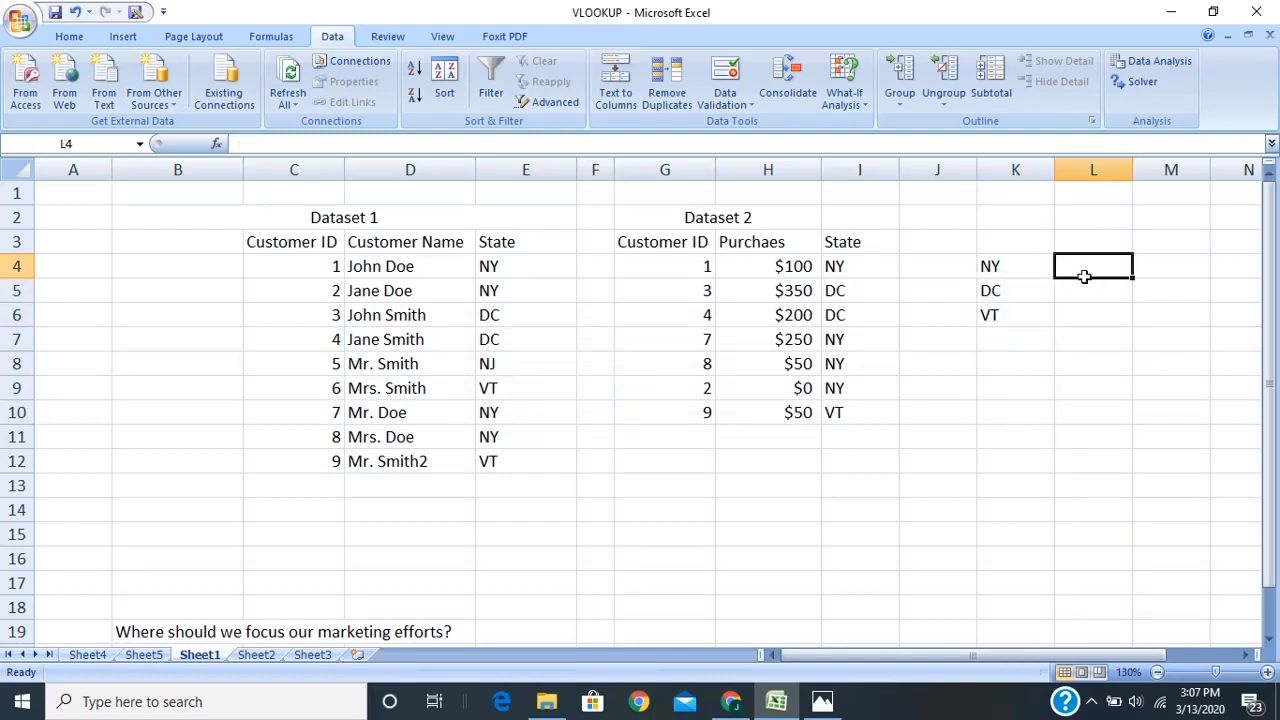
pyautogui.write('=sumif')
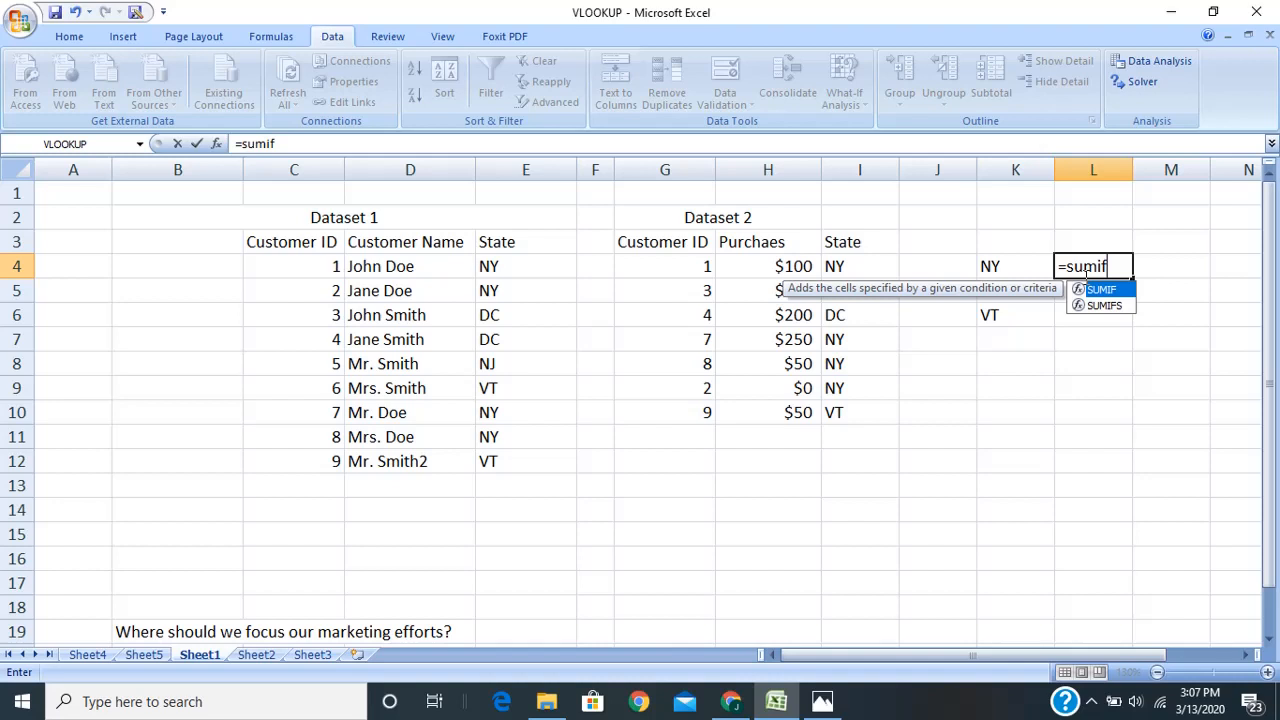
pyautogui.write('(')
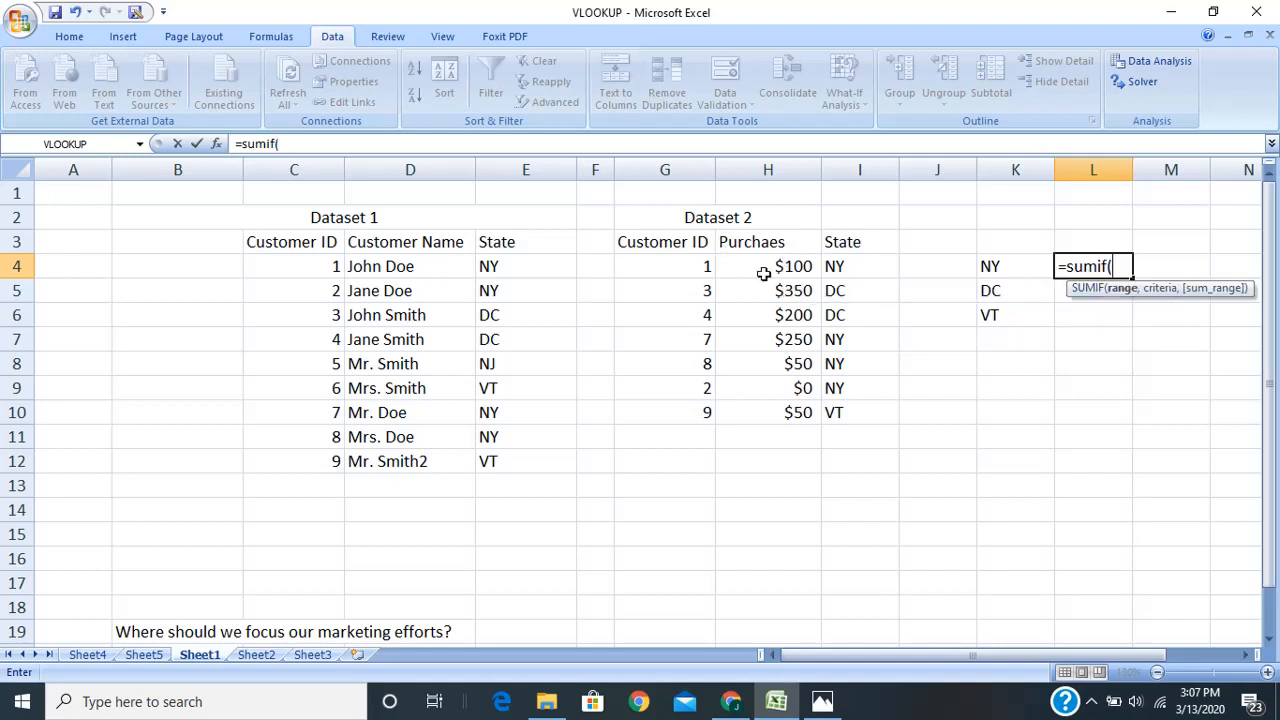
pyautogui.moveTo(836, 266); pyautogui.dragTo(849, 414)
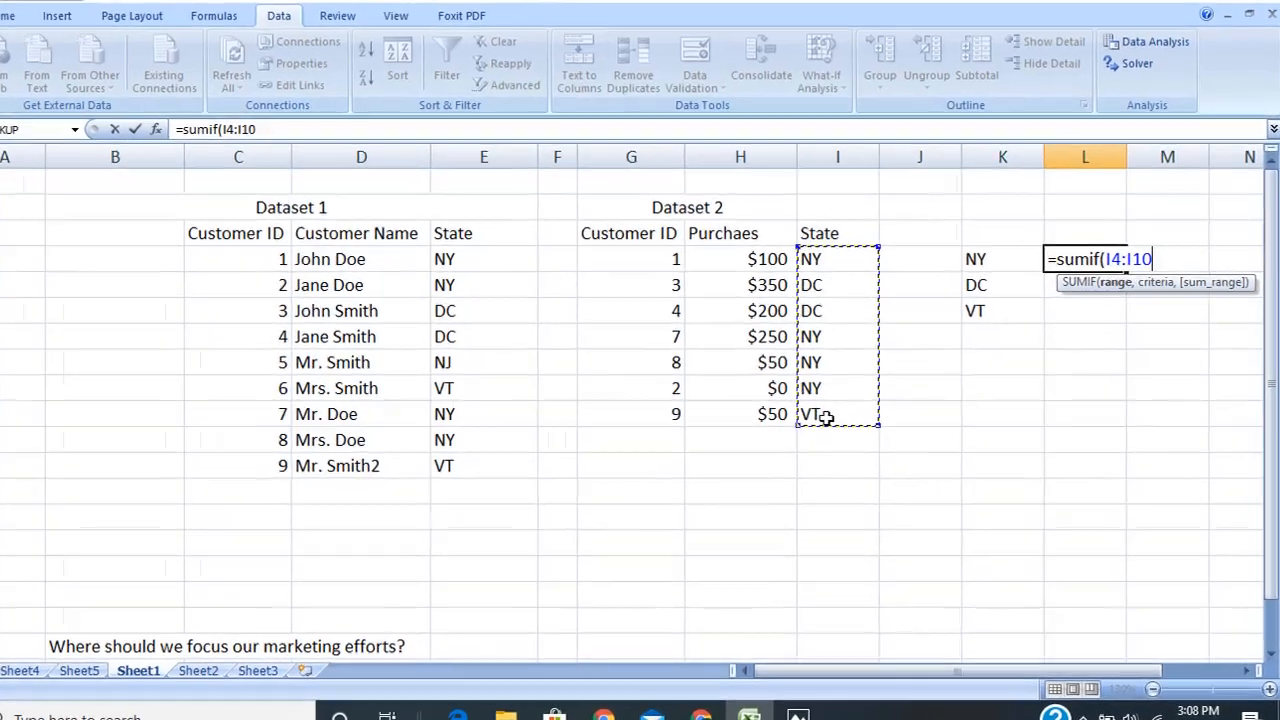
pyautogui.write(',')
pyautogui.click(768, 166)
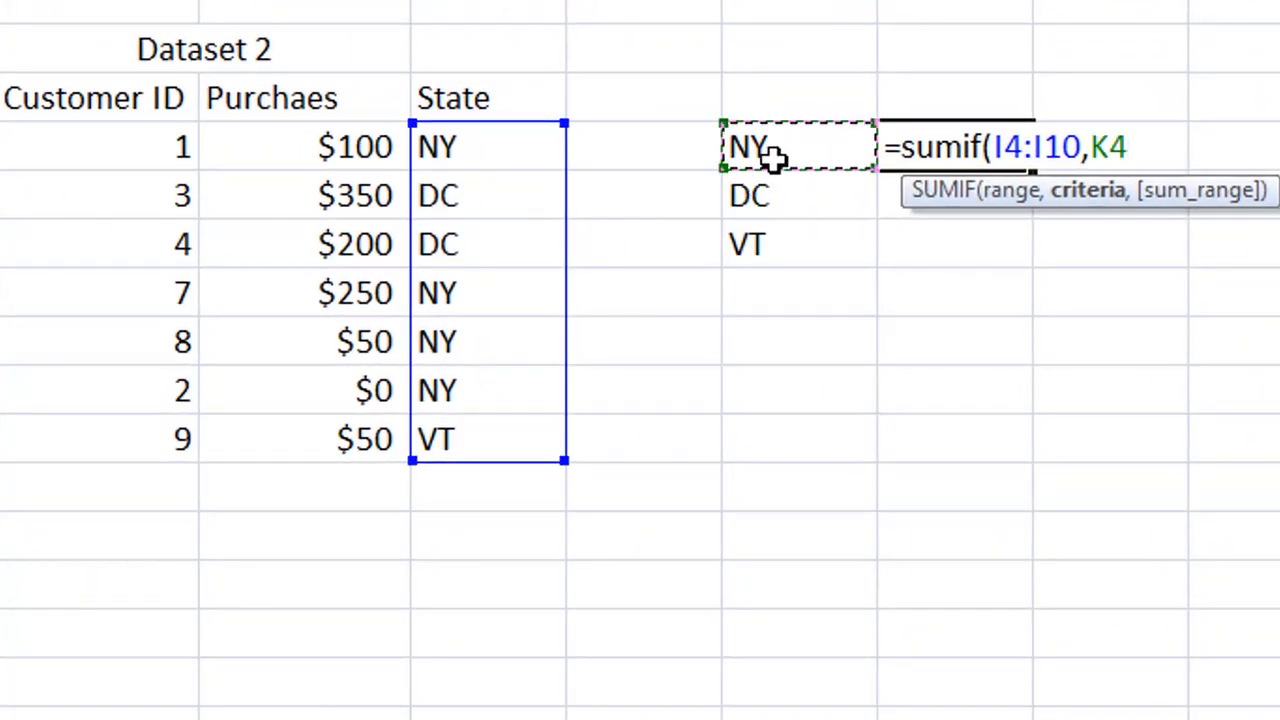
pyautogui.write(',')
pyautogui.moveTo(386, 150); pyautogui.dragTo(306, 423)
pyautogui.click(306, 2)
pyautogui.press('F4')
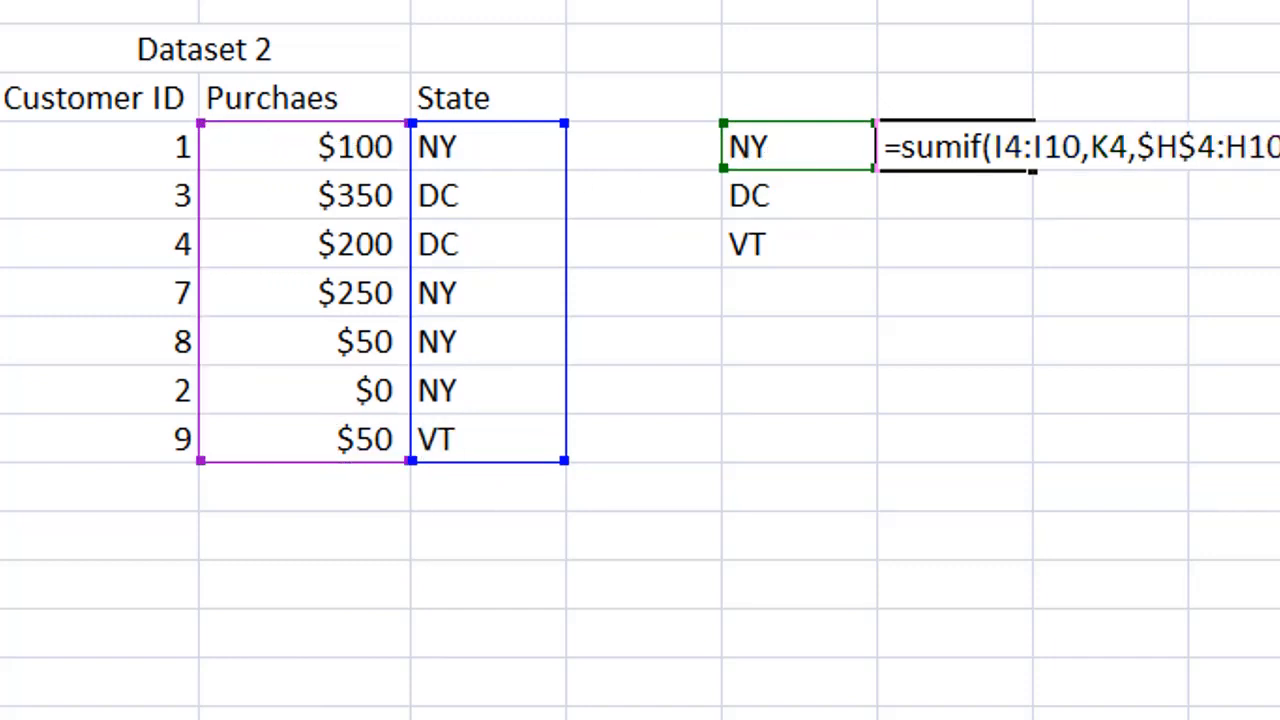
pyautogui.press('F4')
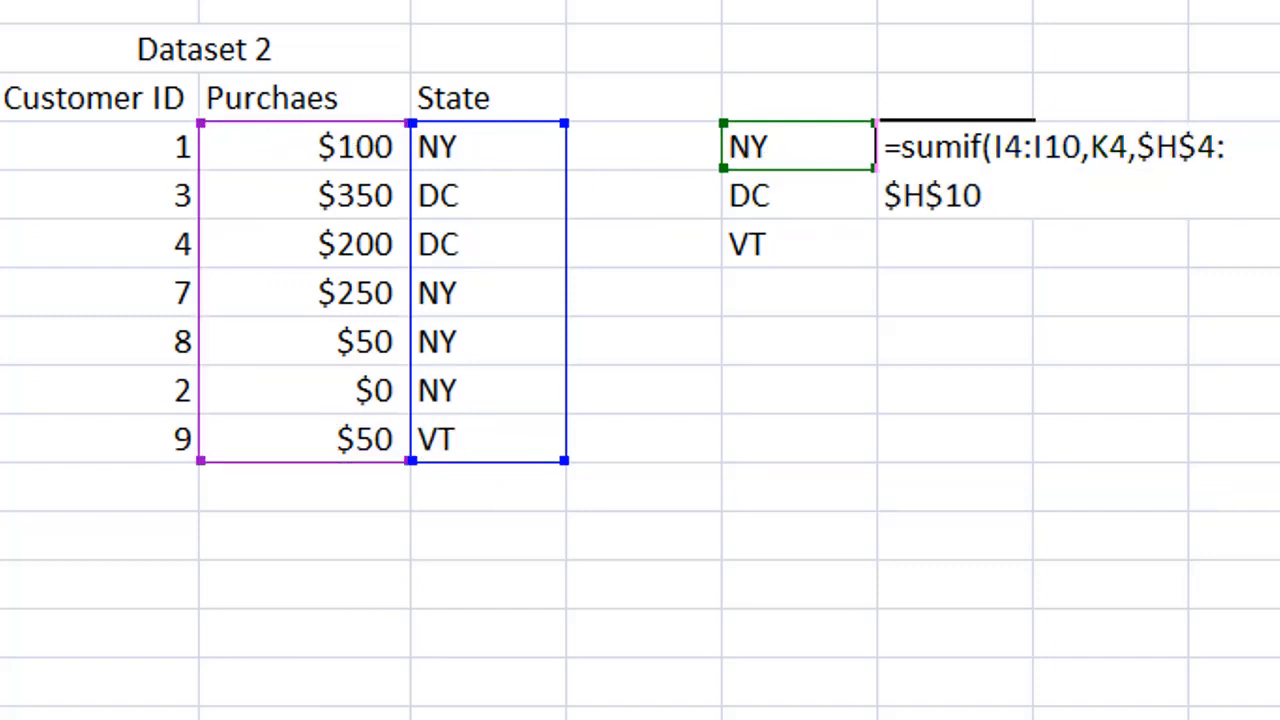
pyautogui.press('F4')
pyautogui.press('F4')
pyautogui.press('Return')
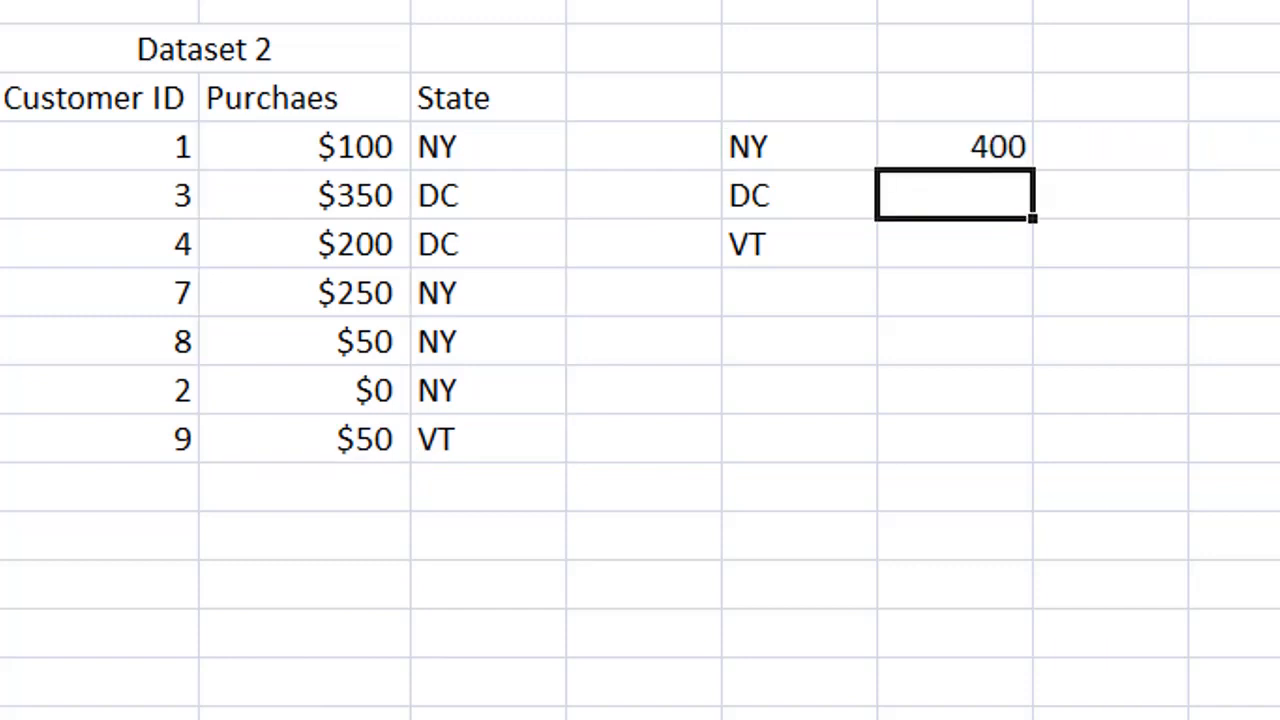
# Fill the SUMIF formula from L4 down to L6 and check the copied formulas
pyautogui.click(1000, 160)
pyautogui.moveTo(1040, 172); pyautogui.dragTo(1023, 251)
pyautogui.click(994, 194)
pyautogui.click(995, 250)
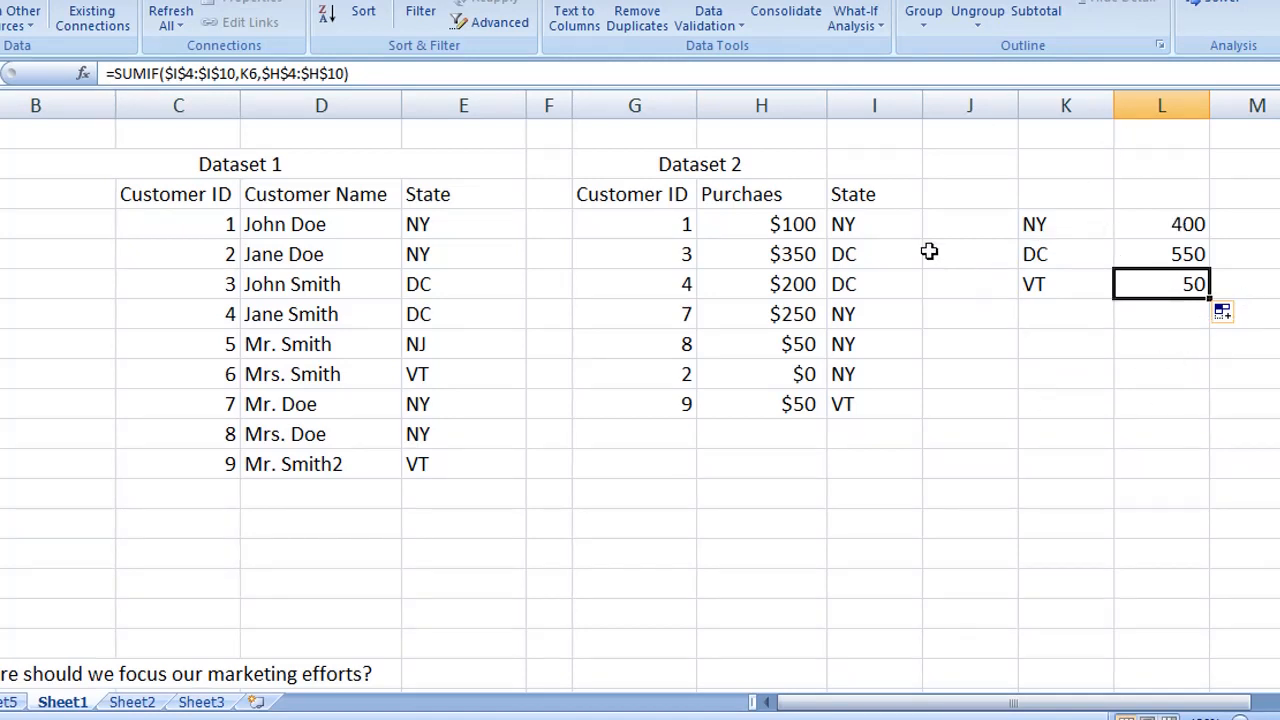
# Insert a new column J beside Dataset 2's State column and enter the header Customer Name in J3
pyautogui.moveTo(861, 228); pyautogui.dragTo(846, 403)
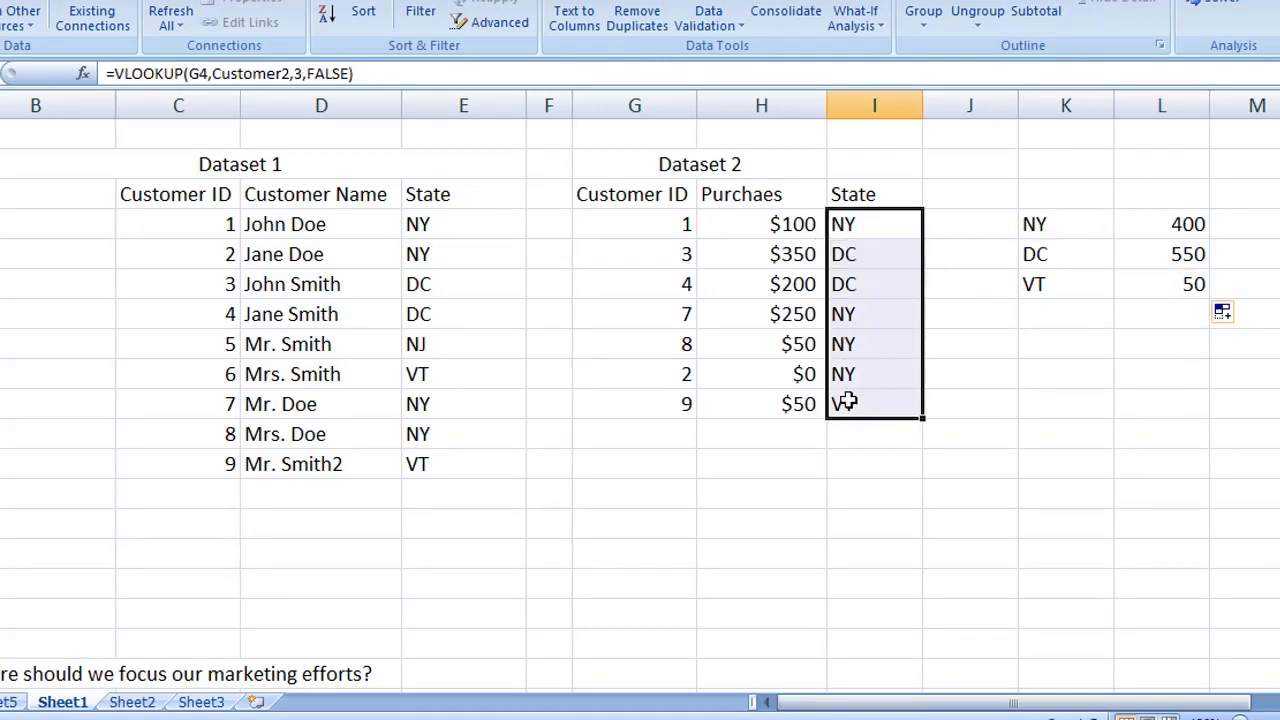
pyautogui.click(894, 252)
pyautogui.rightClick(972, 105)
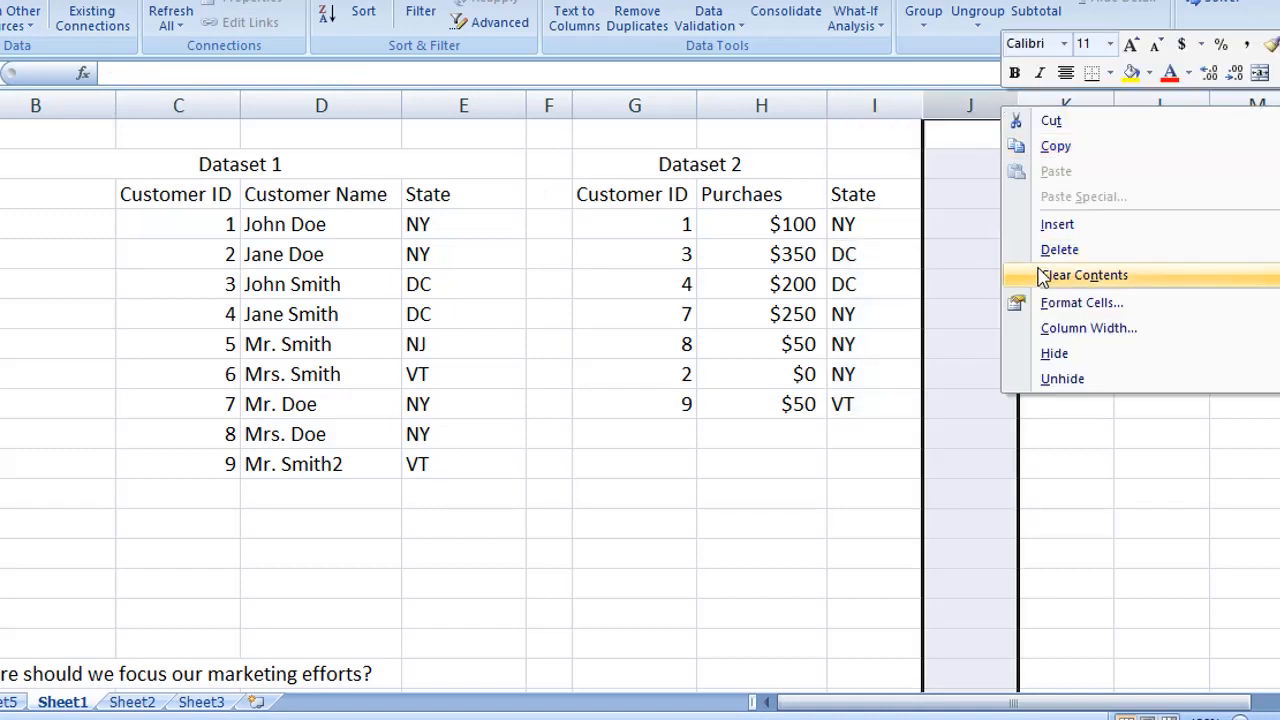
pyautogui.click(1050, 226)
pyautogui.click(951, 194)
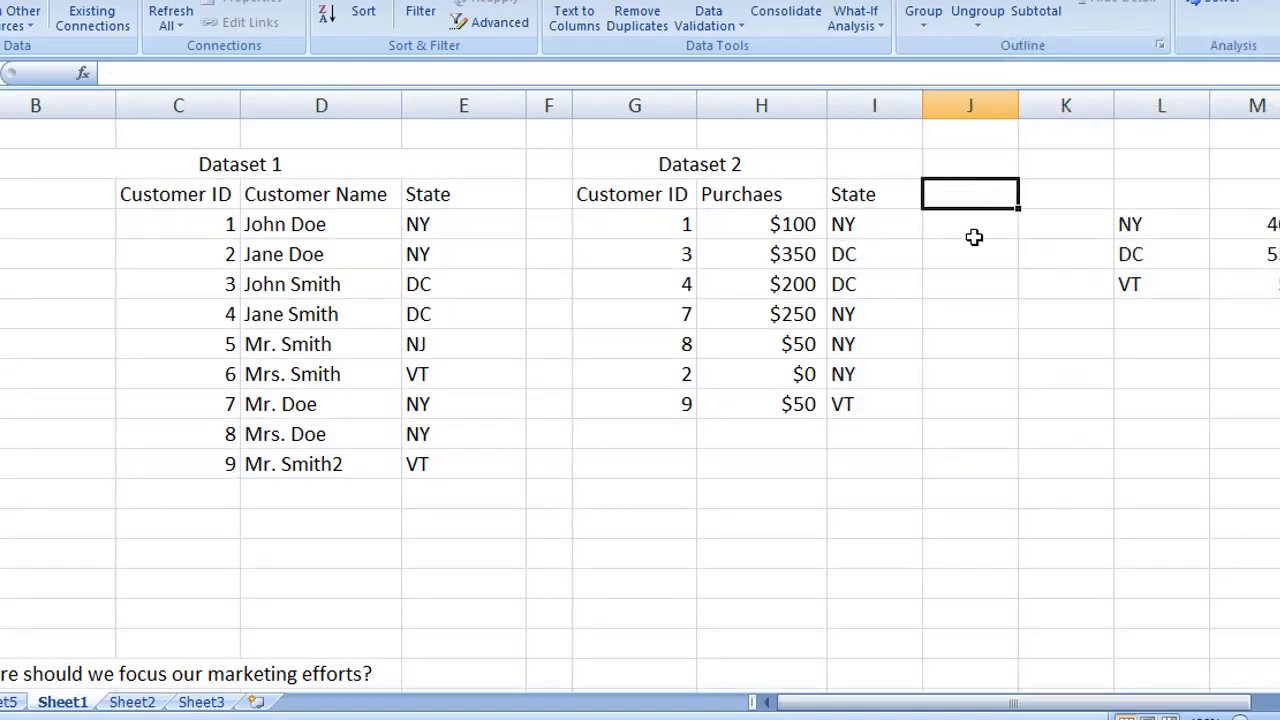
pyautogui.write('Customer N')
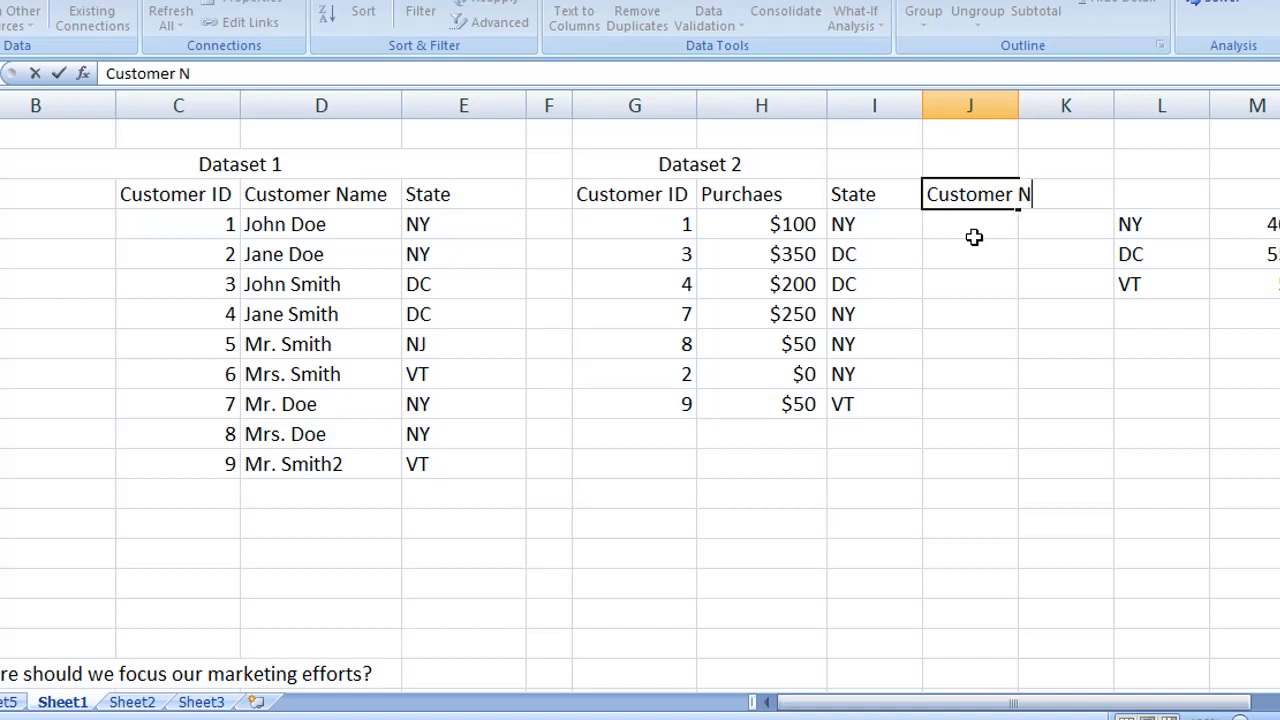
pyautogui.write('ame')
pyautogui.press('Return')
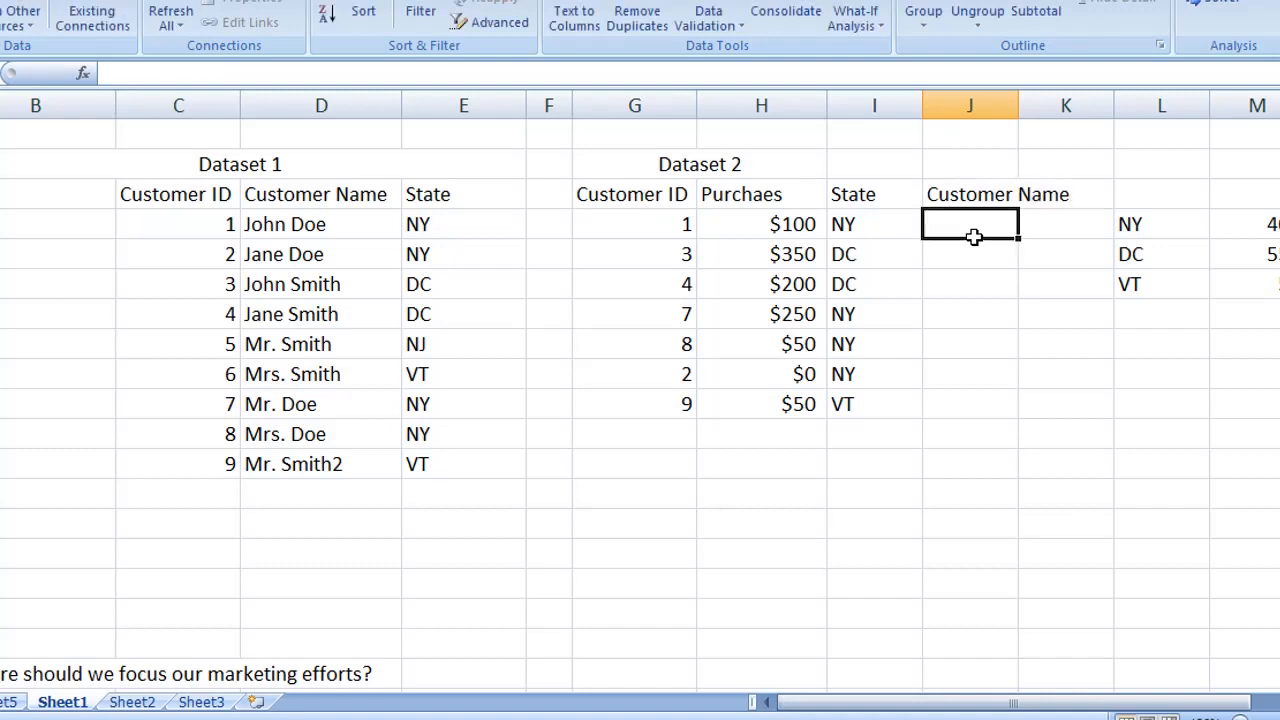
pyautogui.doubleClick(974, 230)
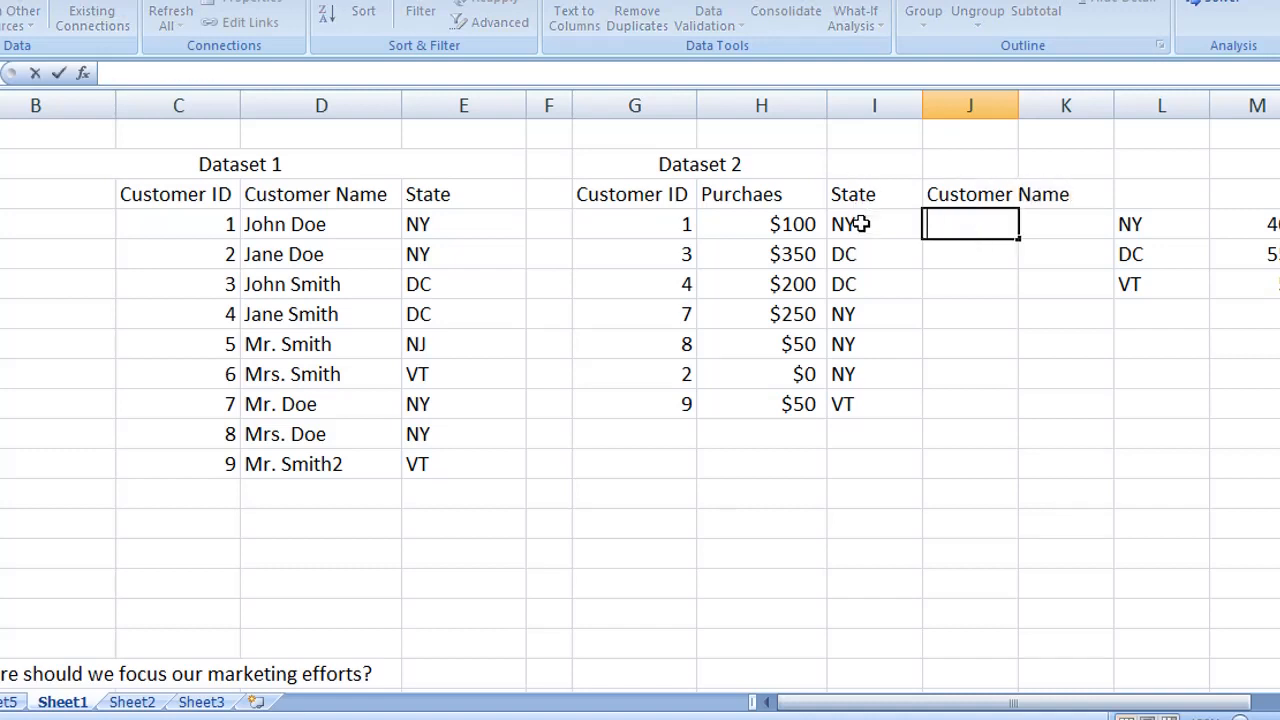
pyautogui.click(860, 224)
pyautogui.doubleClick(860, 224)
pyautogui.click(971, 222)
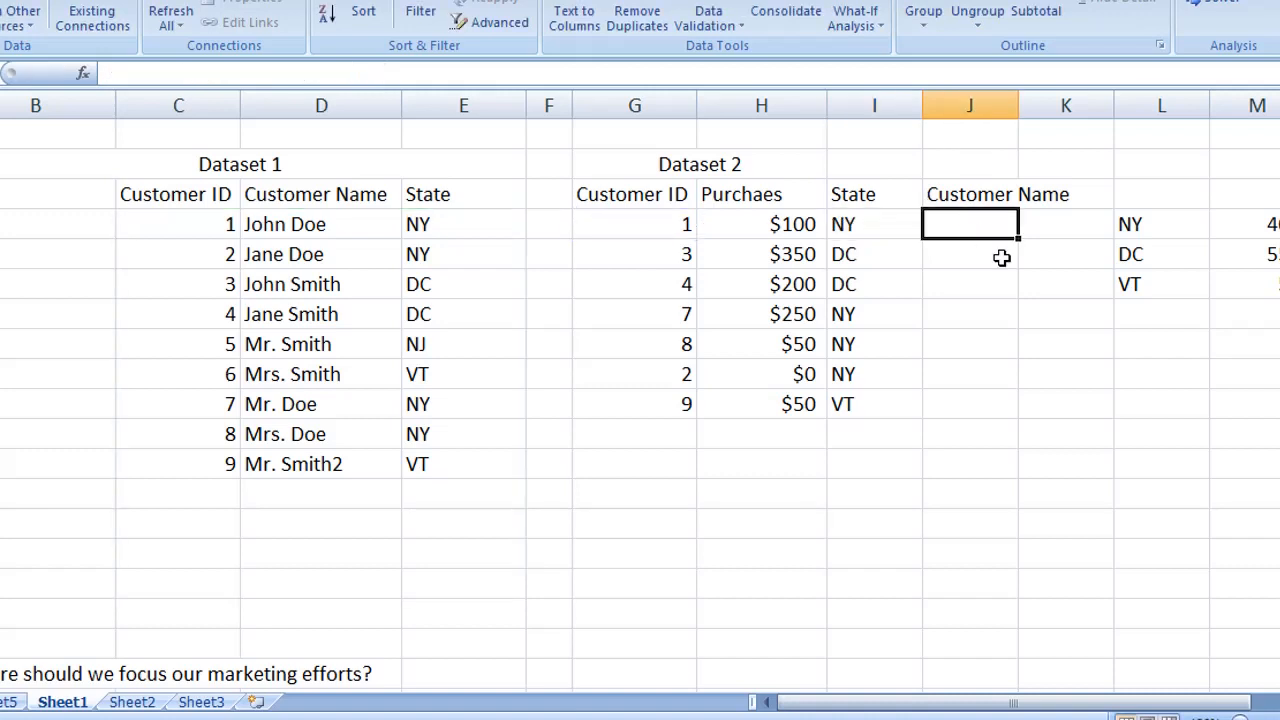
pyautogui.write('=v')
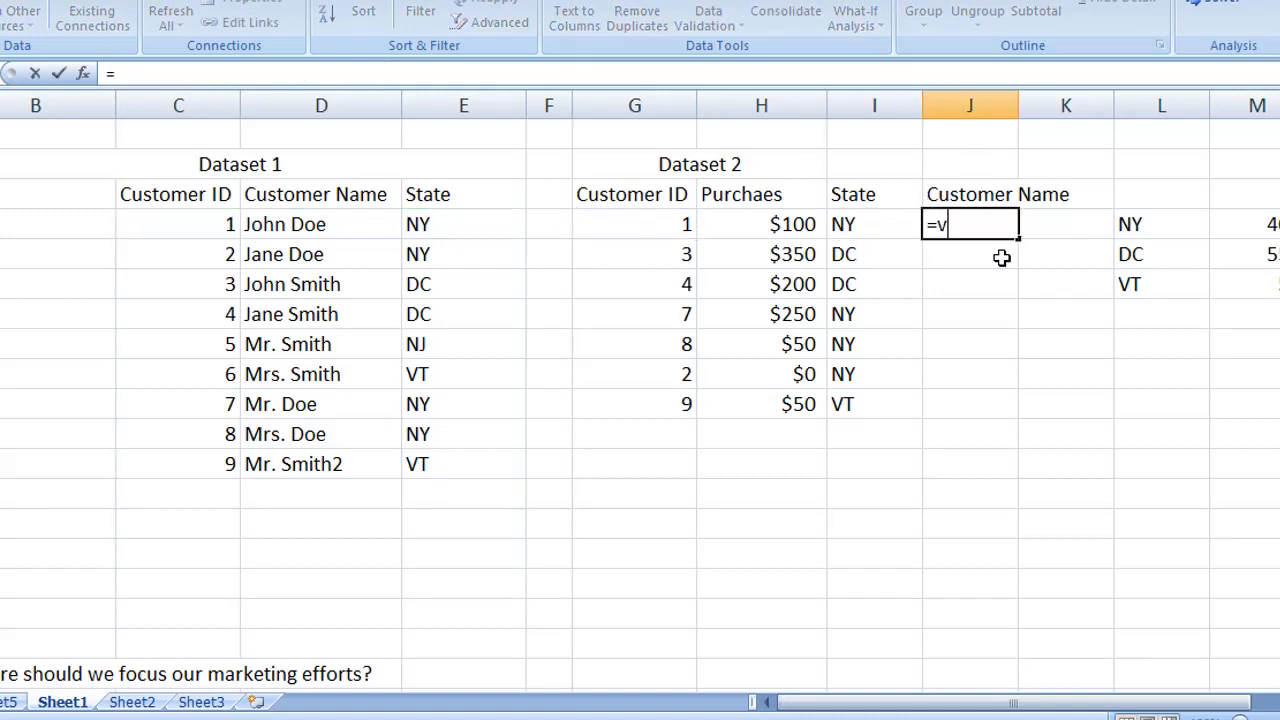
pyautogui.write('lookup')
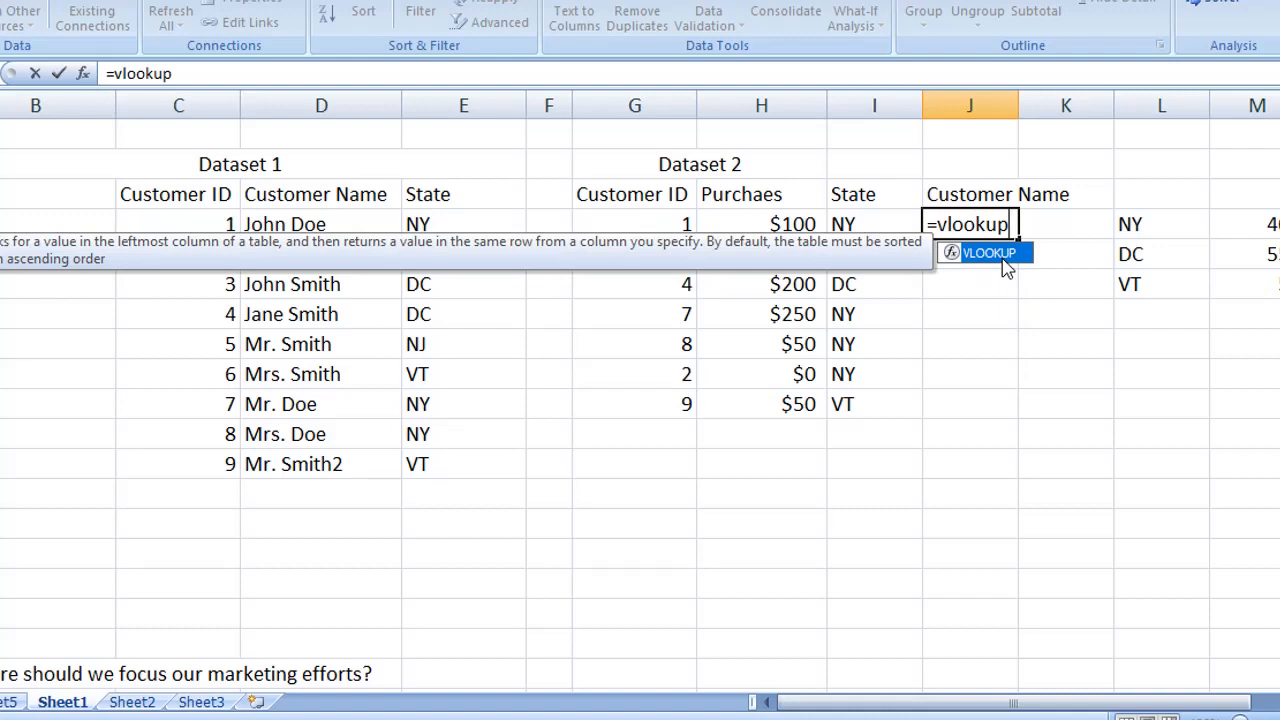
pyautogui.press('BackSpace')
pyautogui.press('BackSpace')
pyautogui.press('BackSpace')
pyautogui.press('BackSpace')
pyautogui.press('BackSpace')
pyautogui.press('BackSpace')
pyautogui.press('BackSpace')
pyautogui.press('BackSpace')
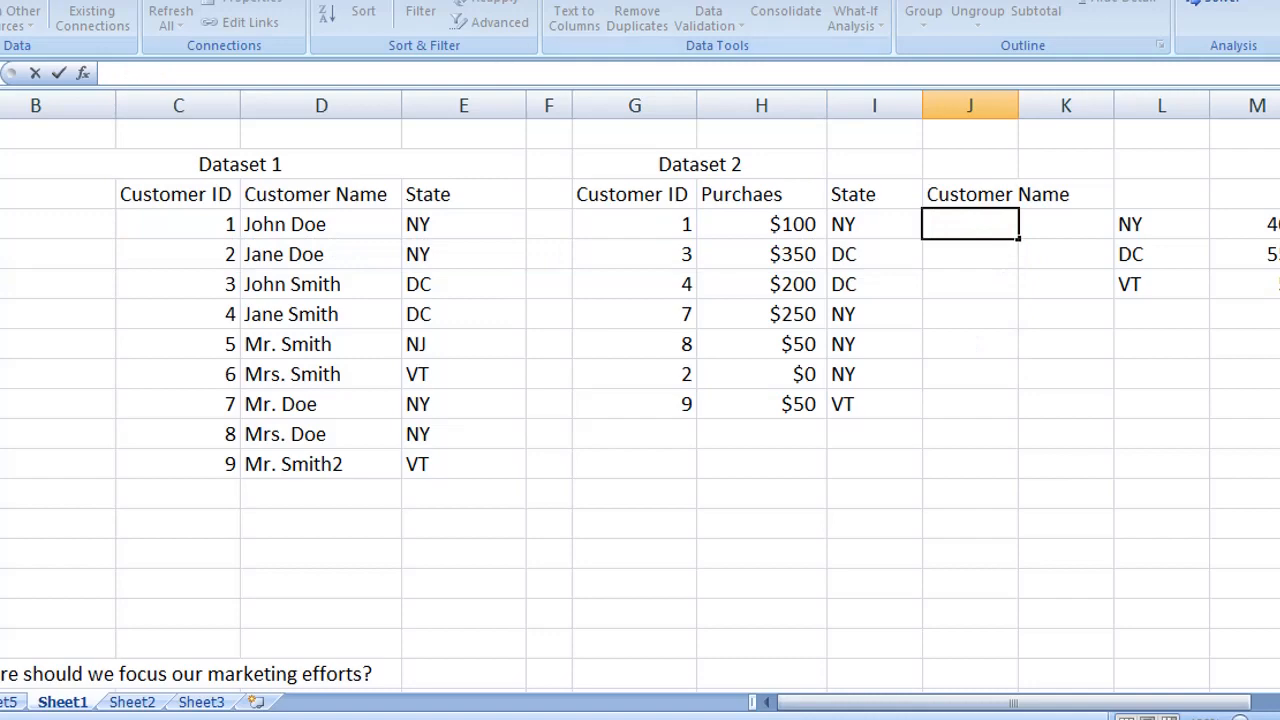
pyautogui.click(83, 73)
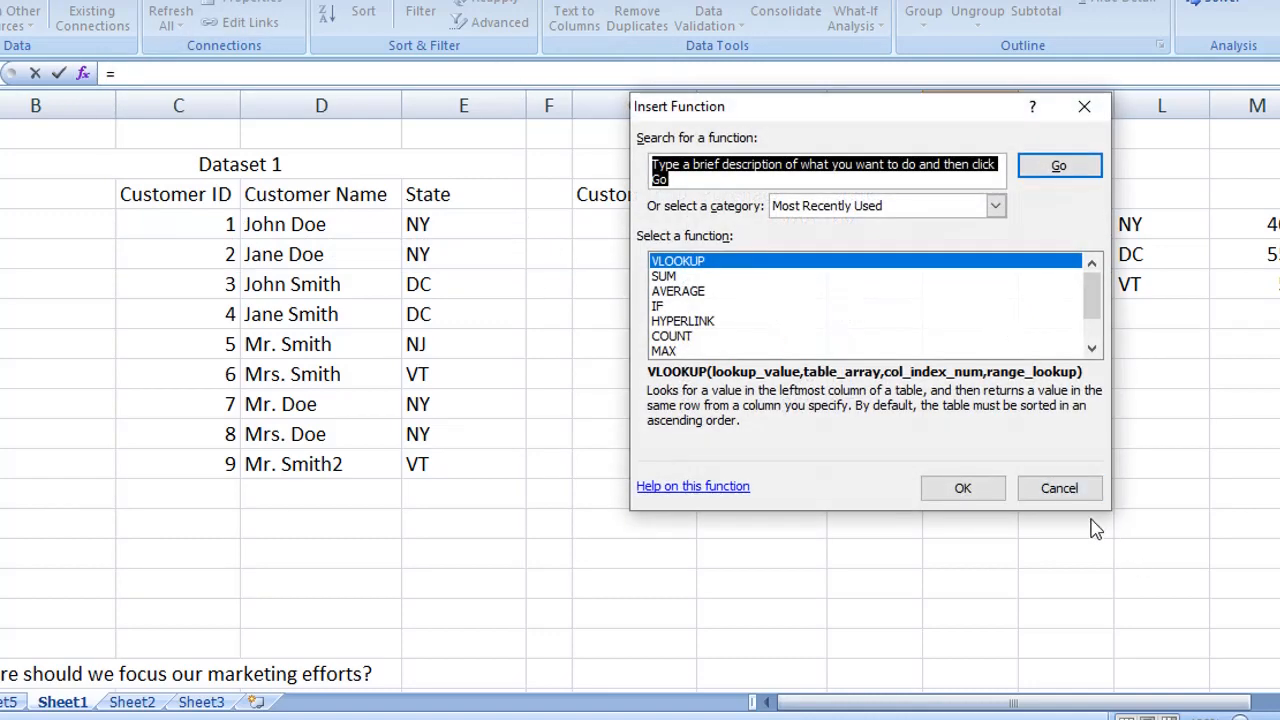
pyautogui.click(1068, 488)
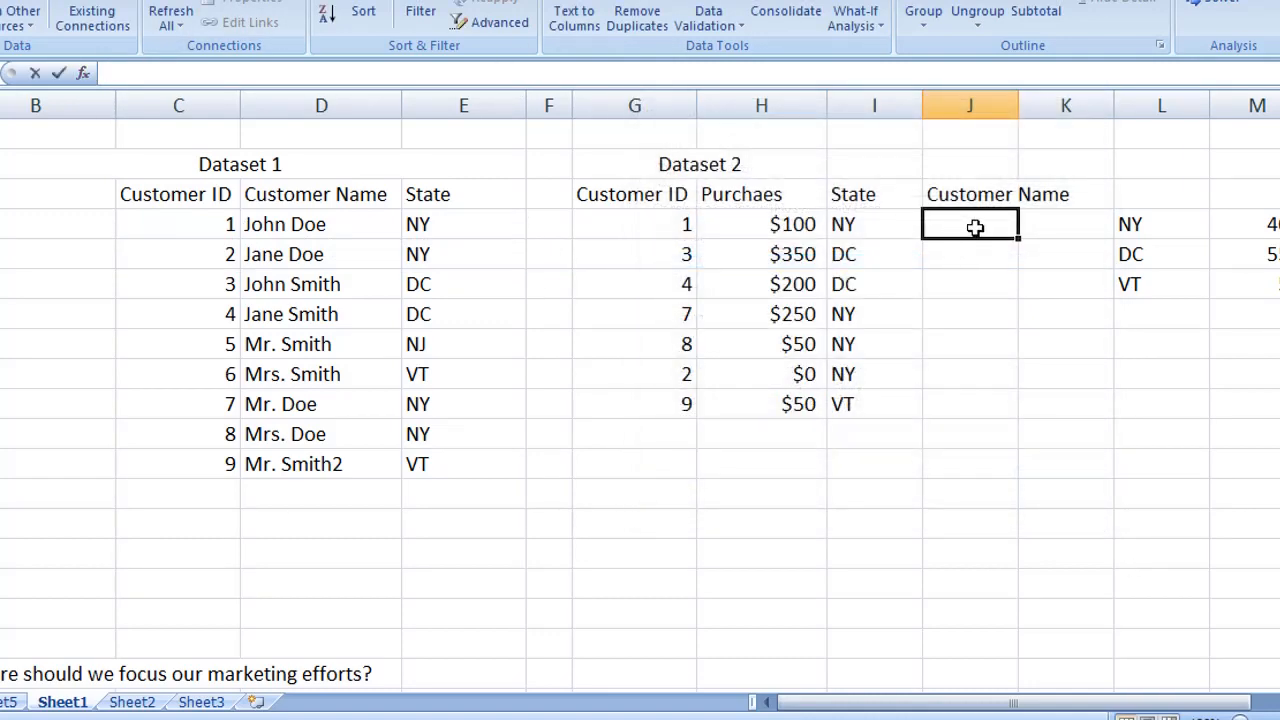
# Enter =VLOOKUP(G4,Customer2,2,FALSE) in J4 to look up the customer name for the ID in G4
pyautogui.write('=vlooku[')
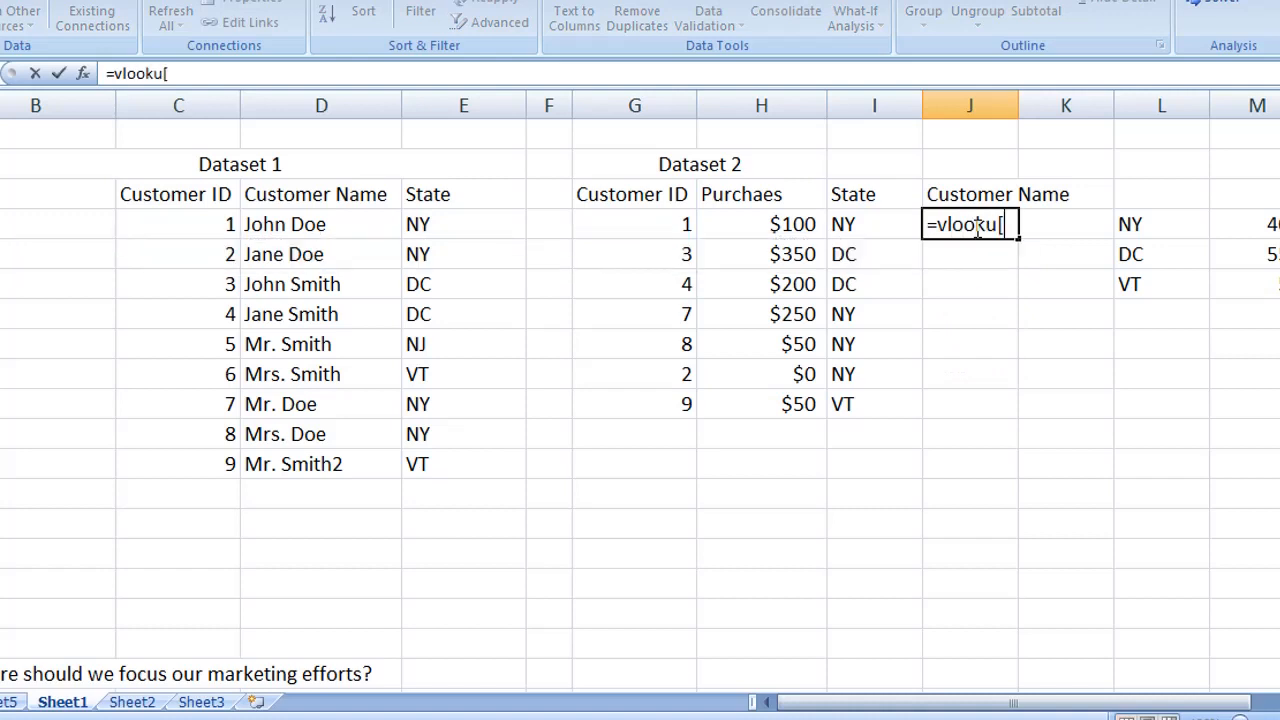
pyautogui.press('BackSpace')
pyautogui.write('p(')
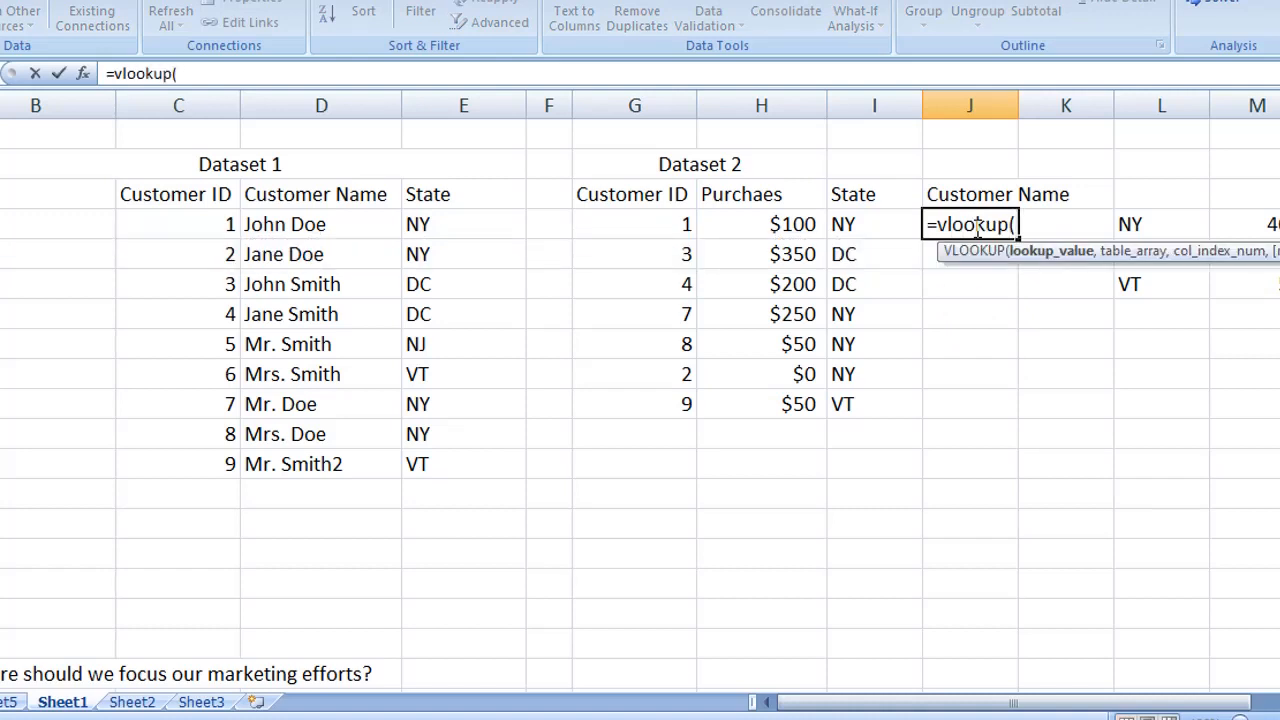
pyautogui.click(626, 226)
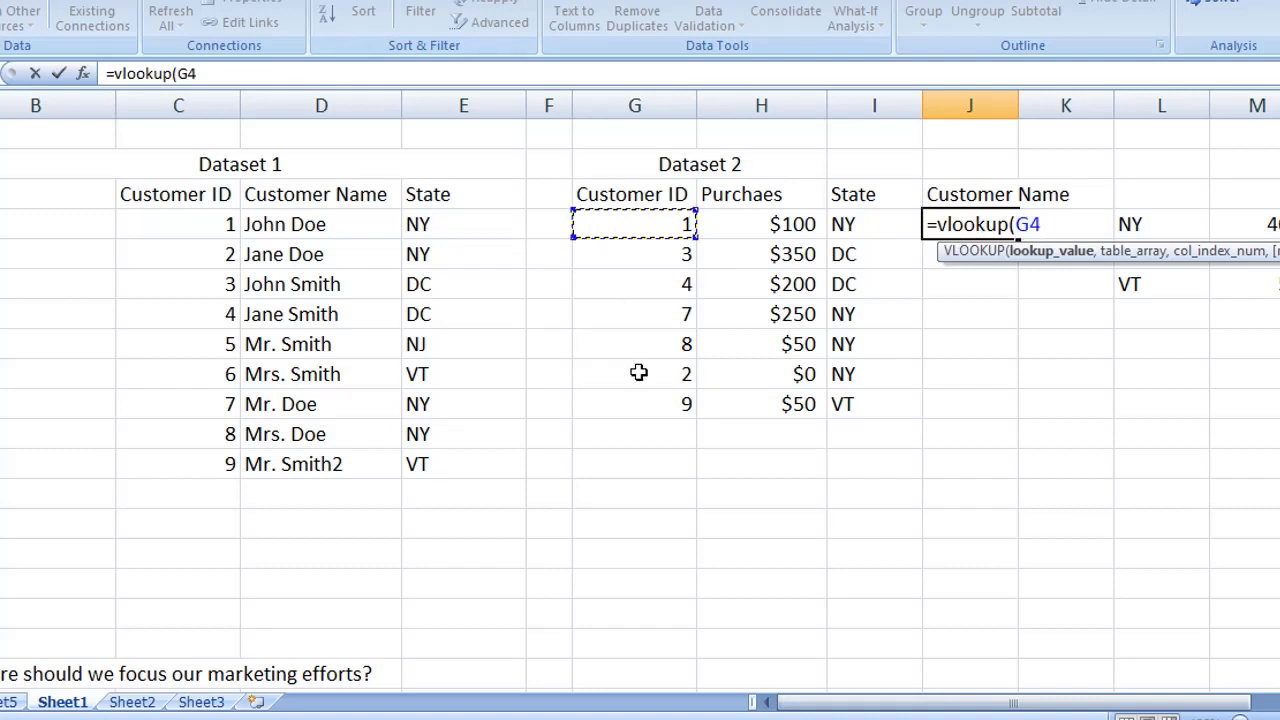
pyautogui.write(',')
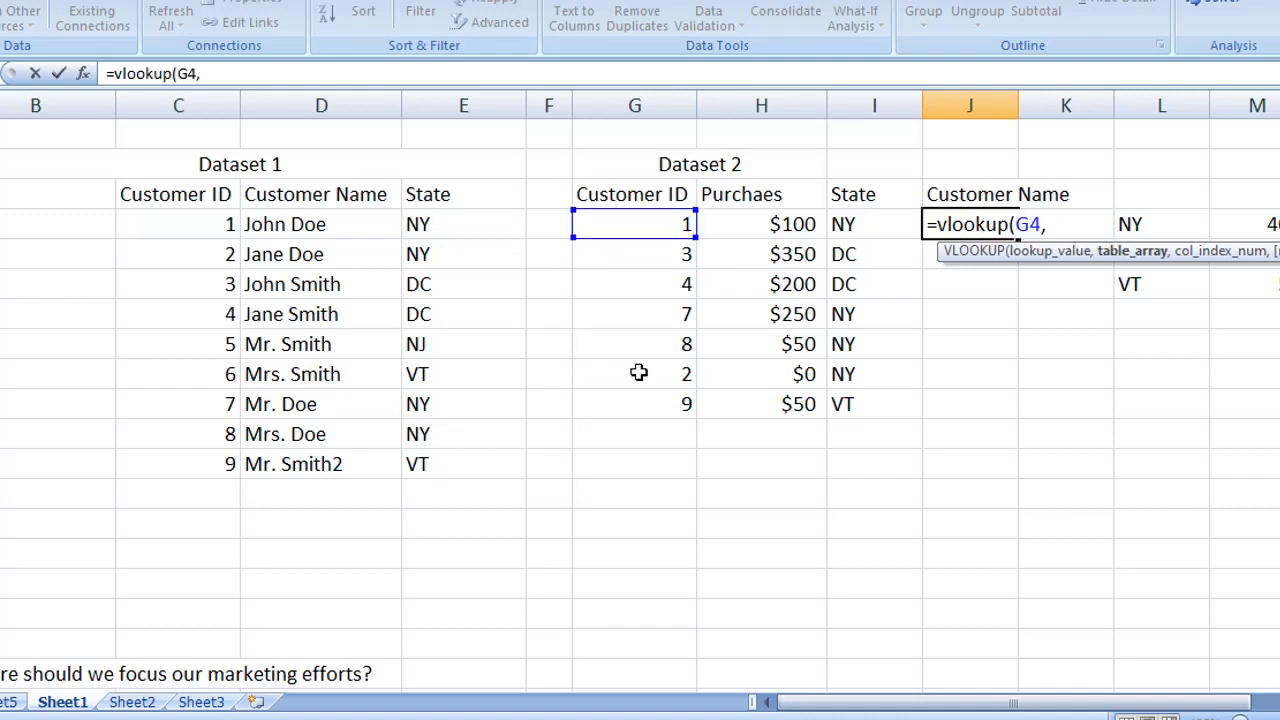
pyautogui.write('Cus')
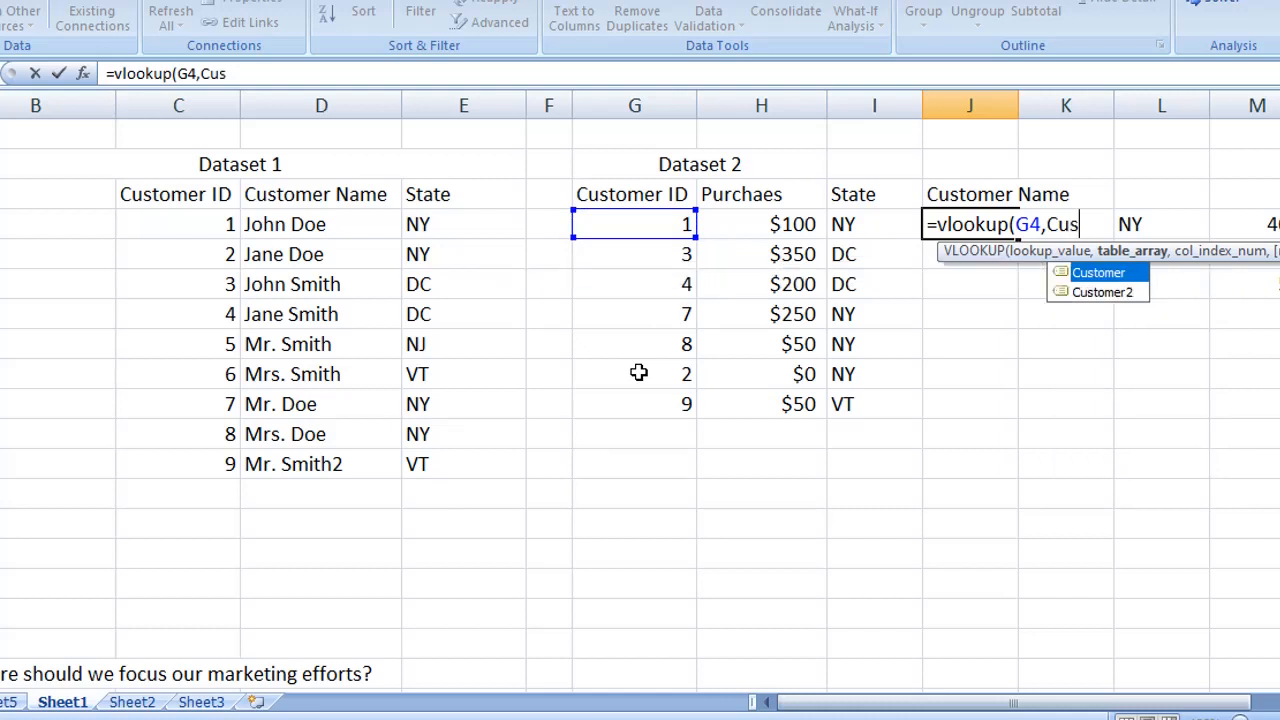
pyautogui.write('tomer2')
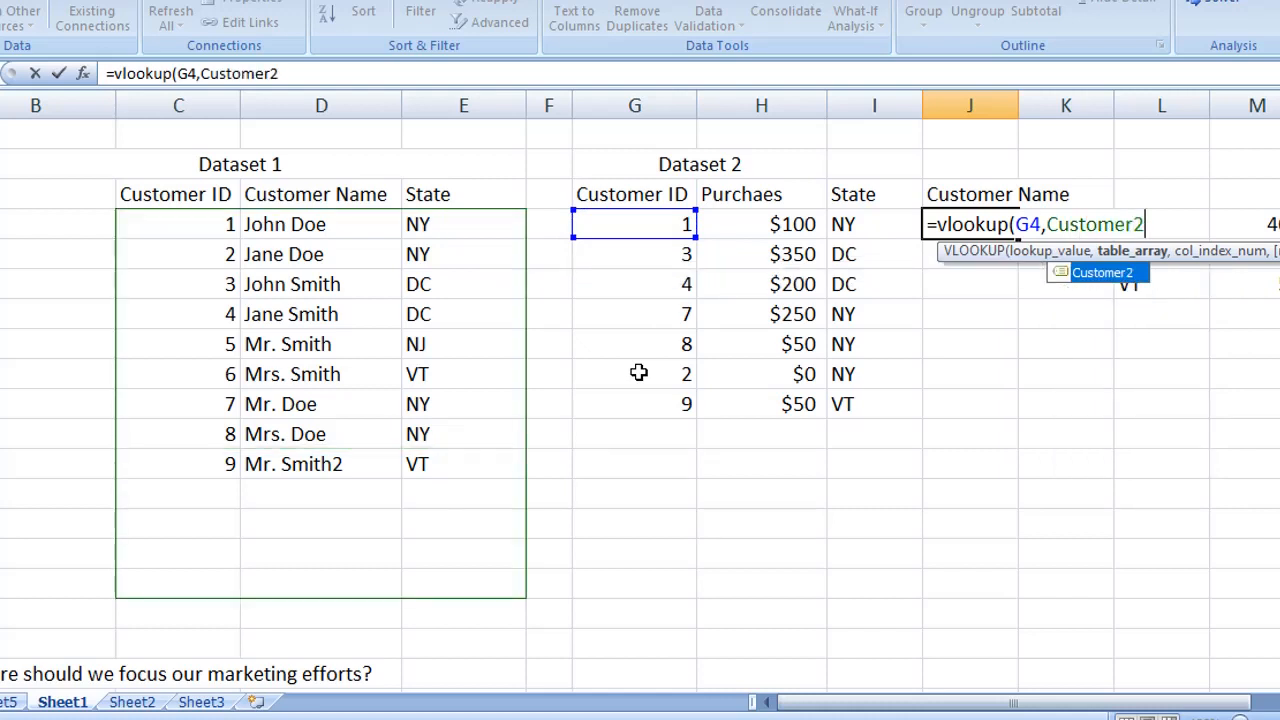
pyautogui.press('BackSpace')
pyautogui.press('BackSpace')
pyautogui.press('BackSpace')
pyautogui.press('BackSpace')
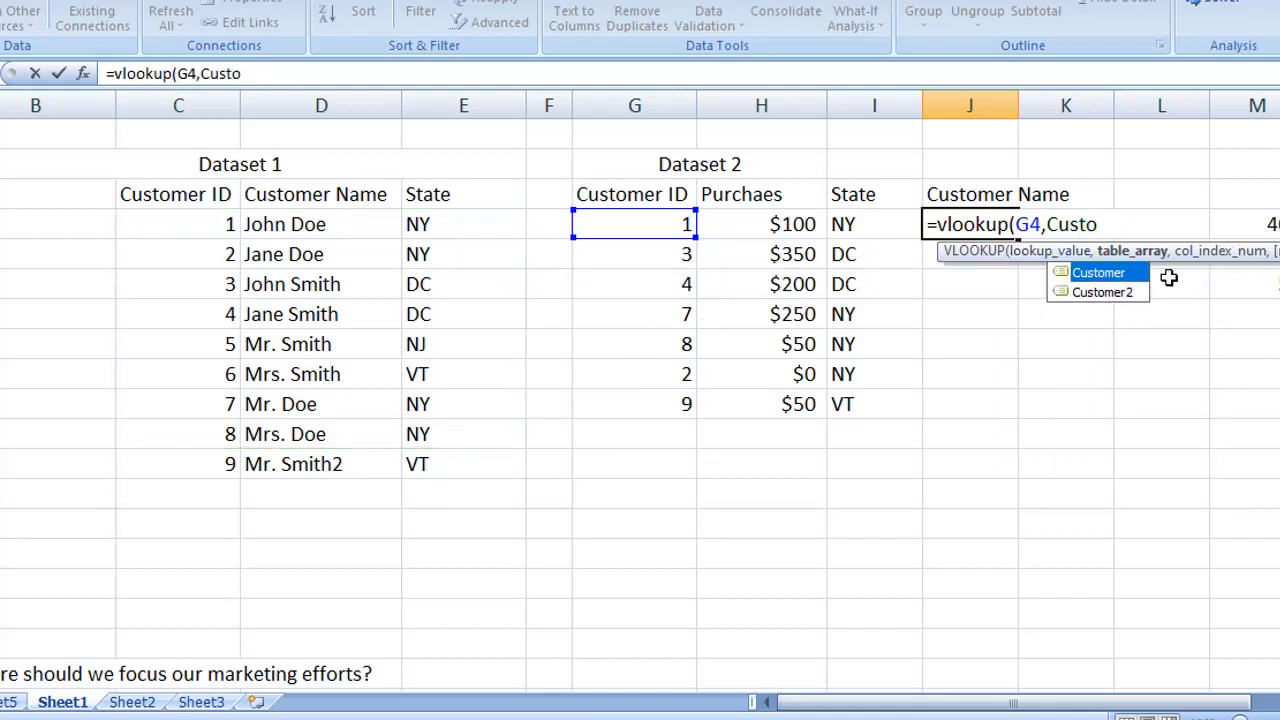
pyautogui.doubleClick(1098, 292)
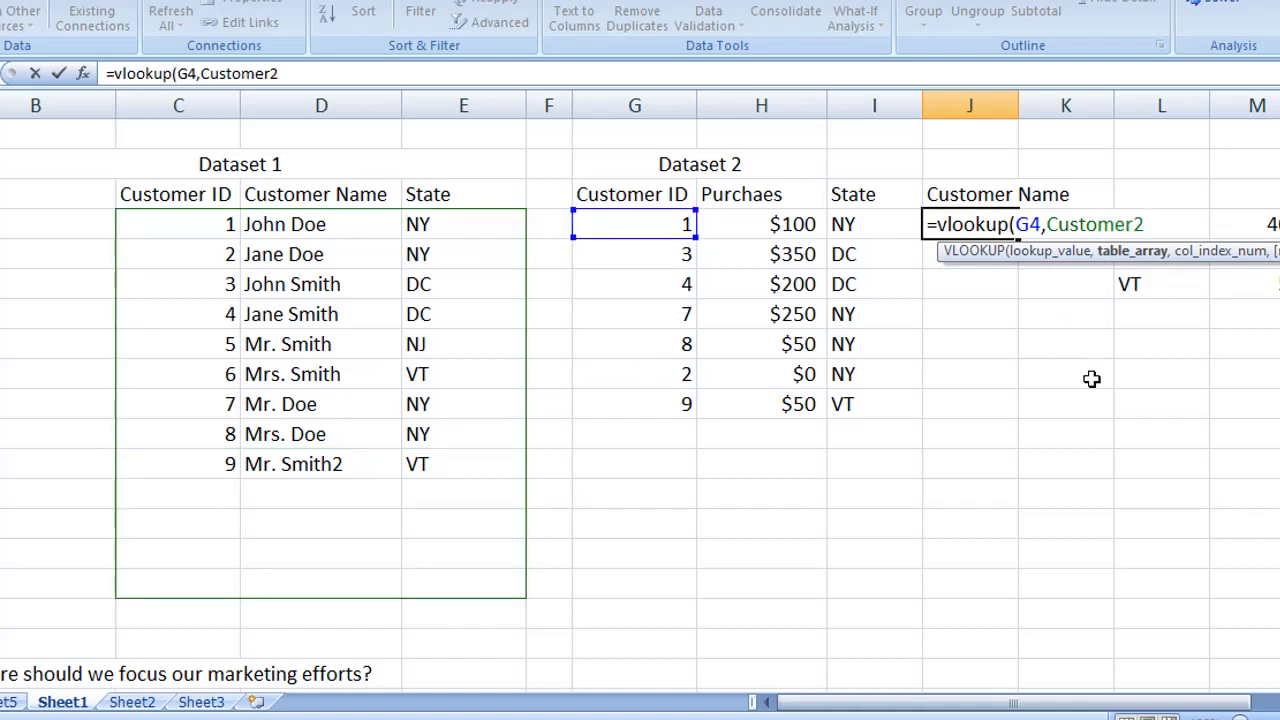
pyautogui.write(',')
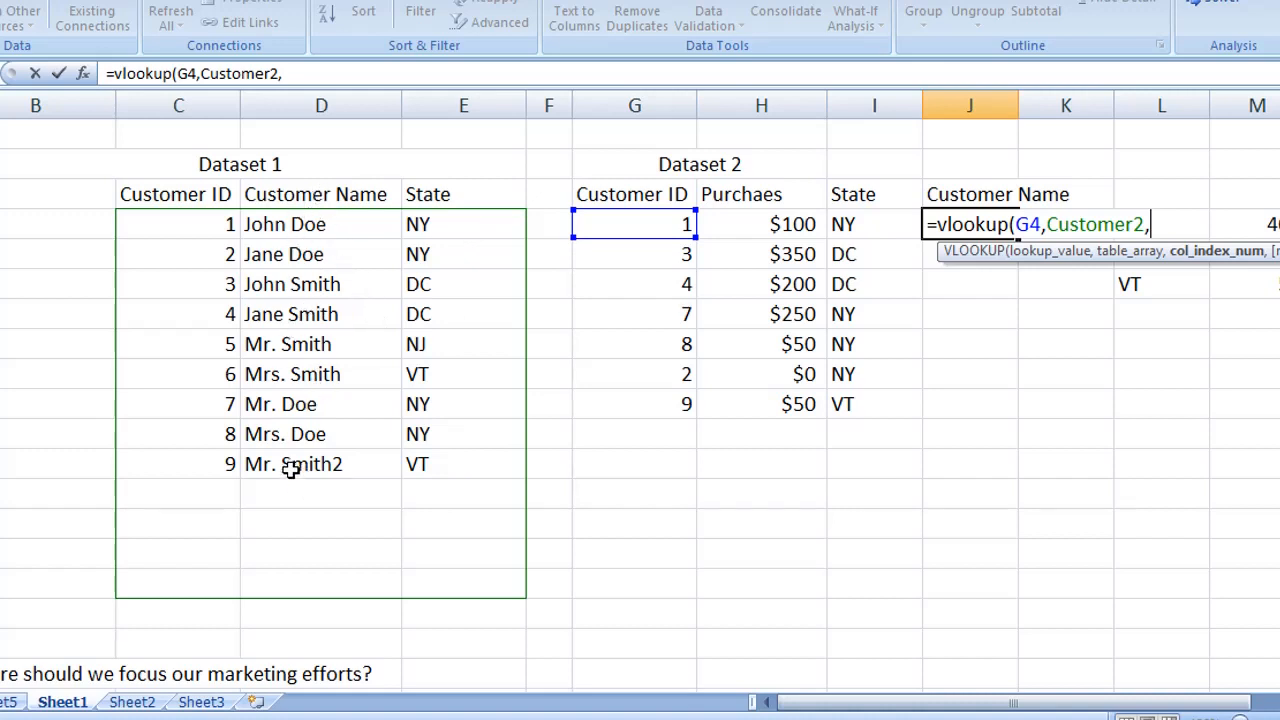
pyautogui.write('2,')
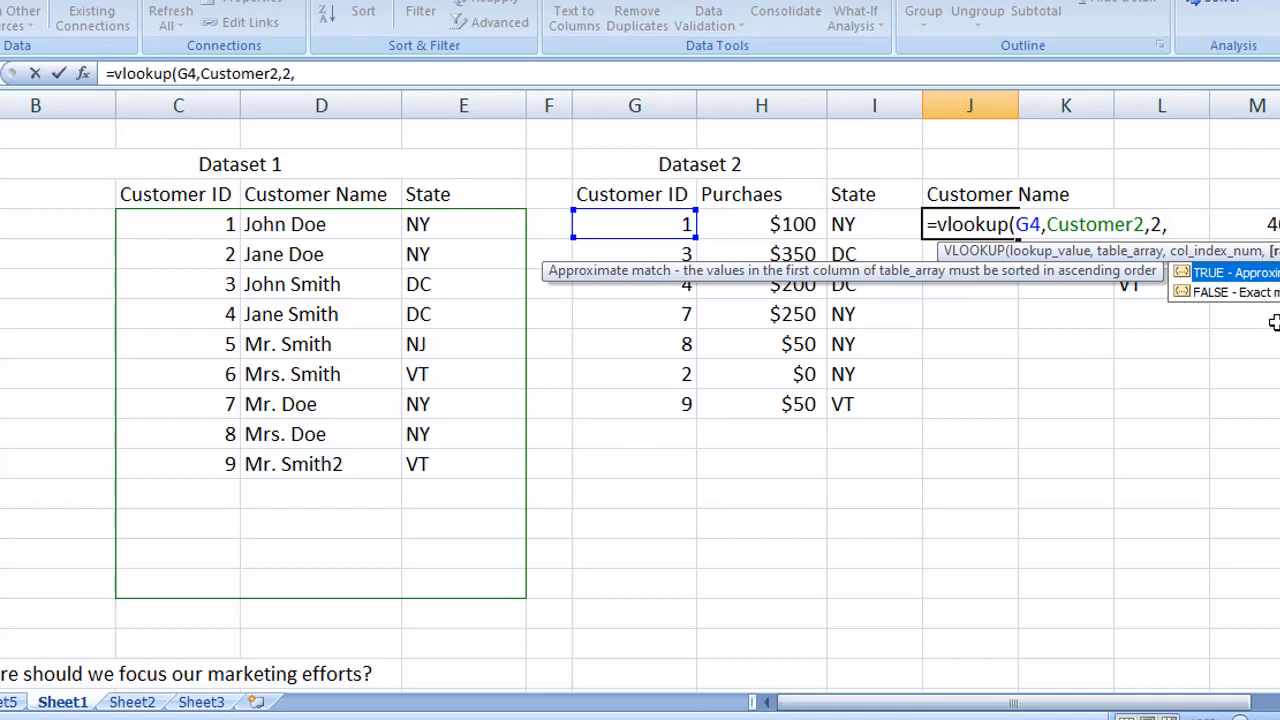
pyautogui.write('FALSE)')
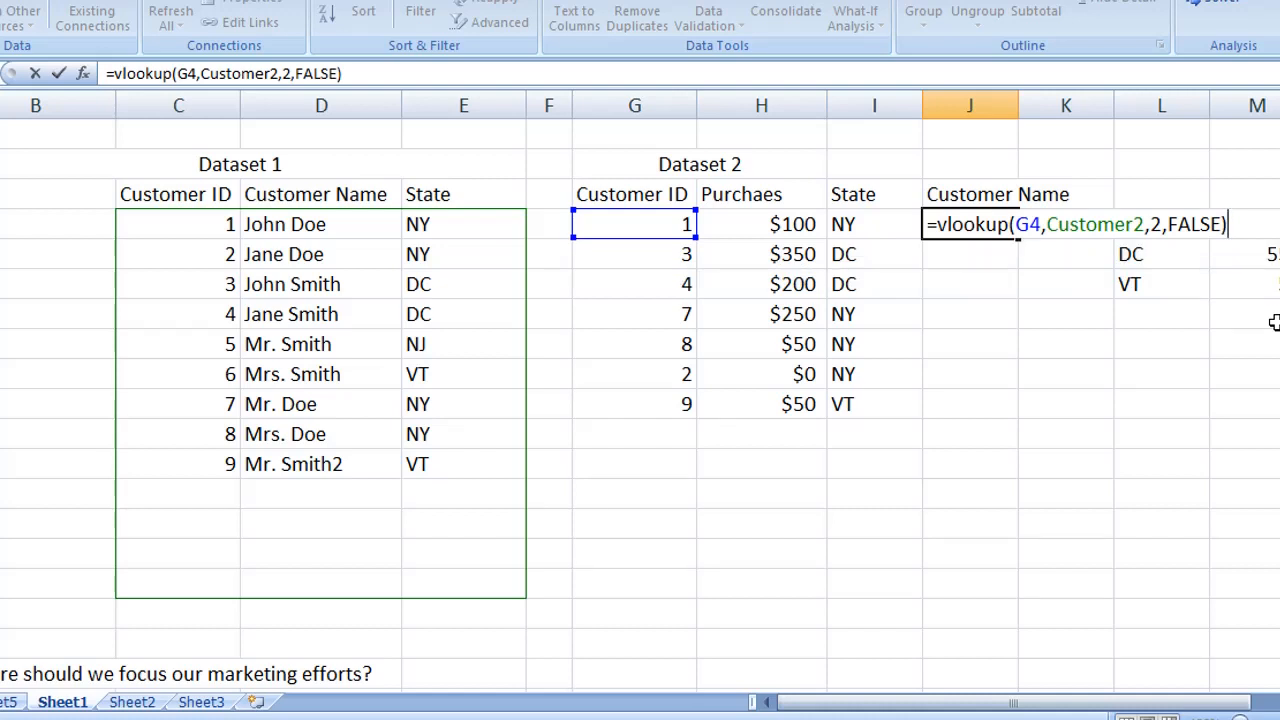
pyautogui.press('Return')
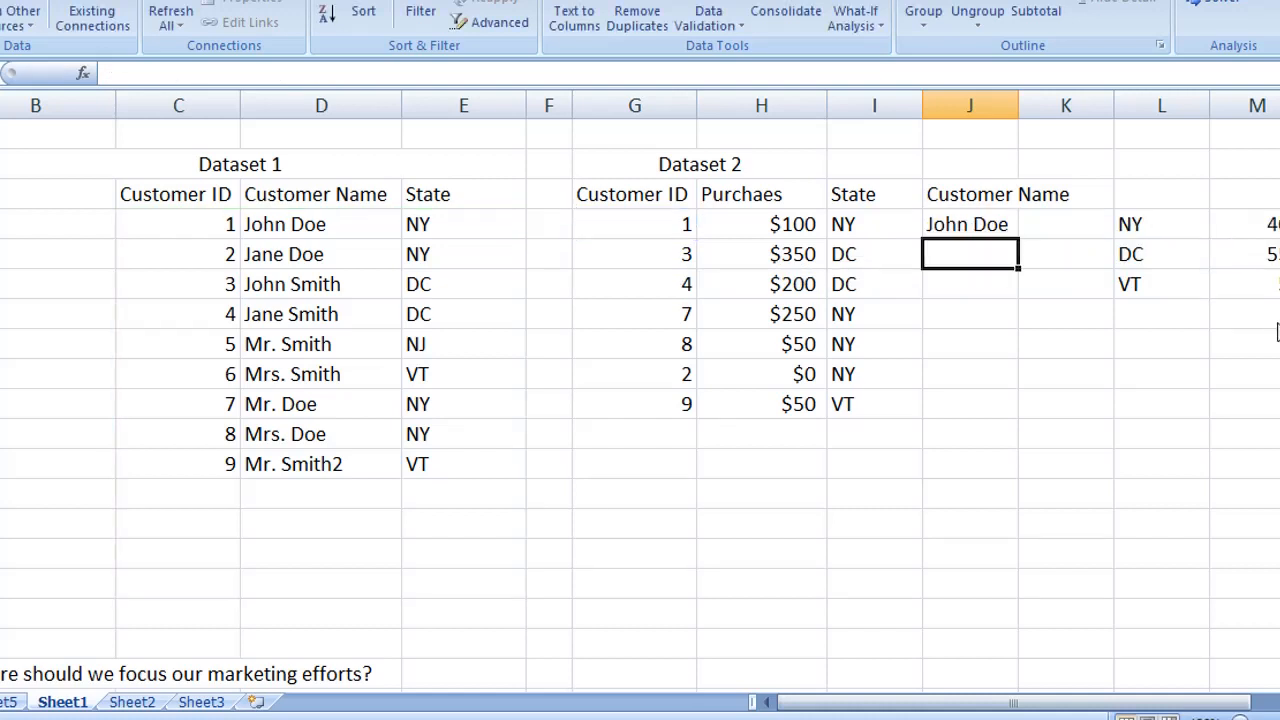
# Fill the VLOOKUP formula from J4 down to J10 and fit column J's width to its contents
pyautogui.click(983, 229)
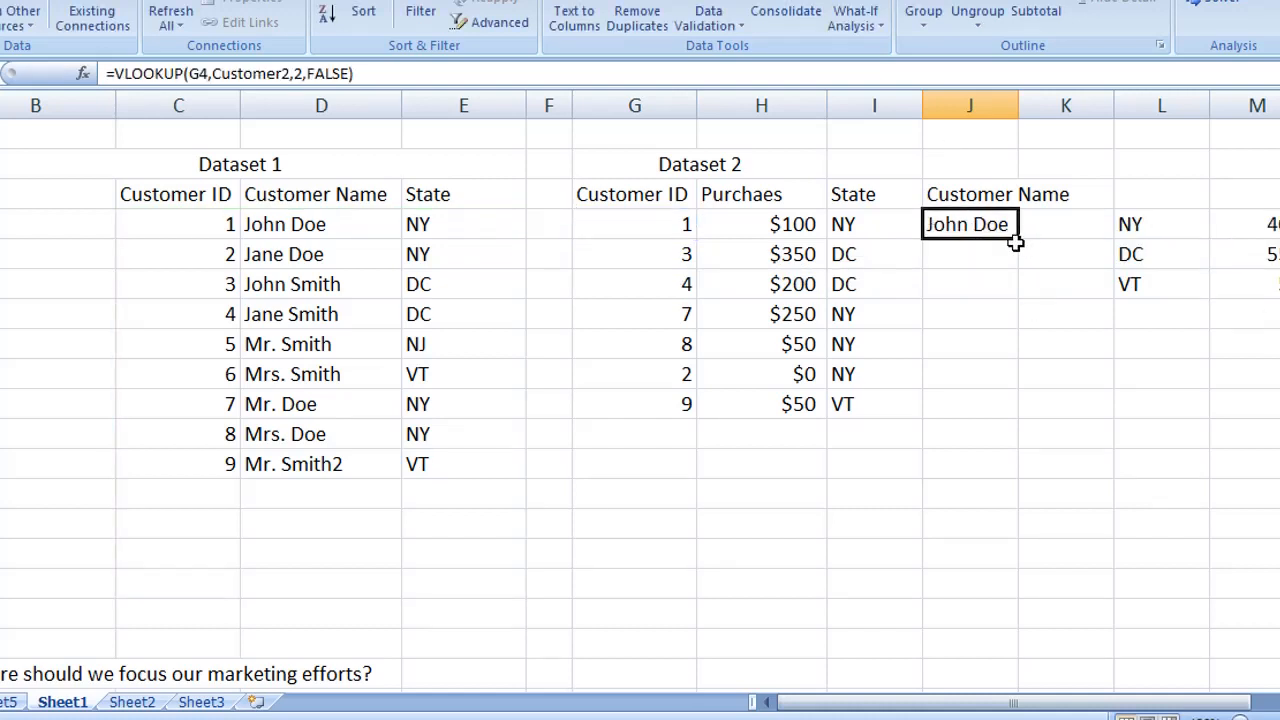
pyautogui.moveTo(1017, 238); pyautogui.dragTo(1002, 410)
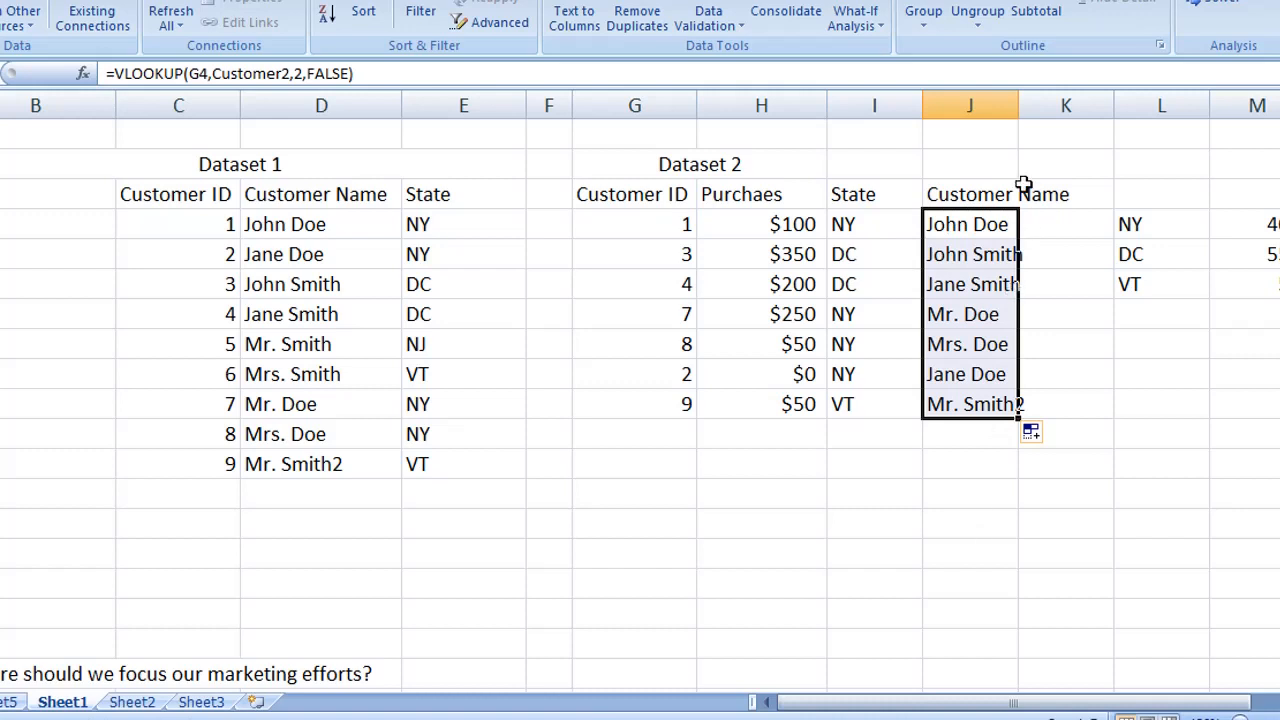
pyautogui.doubleClick(1017, 95)
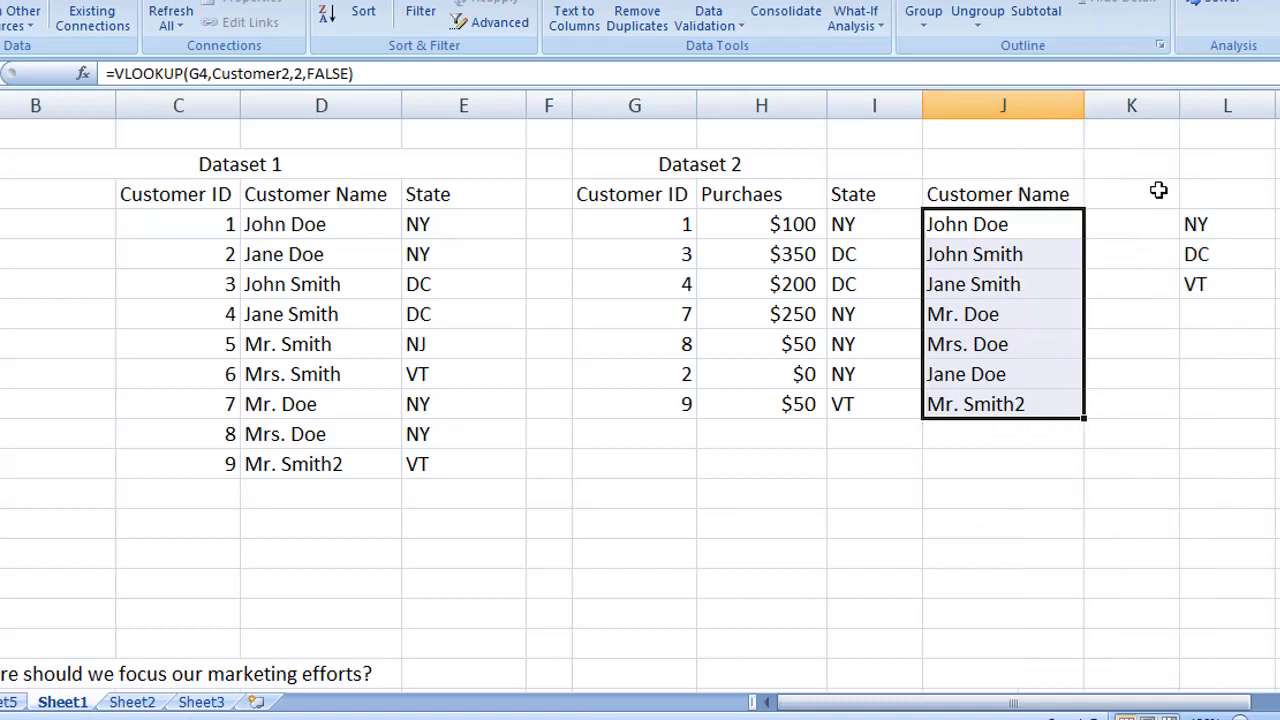
# Narrow the empty column K between Dataset 2 and the state totals
pyautogui.click(1131, 105)
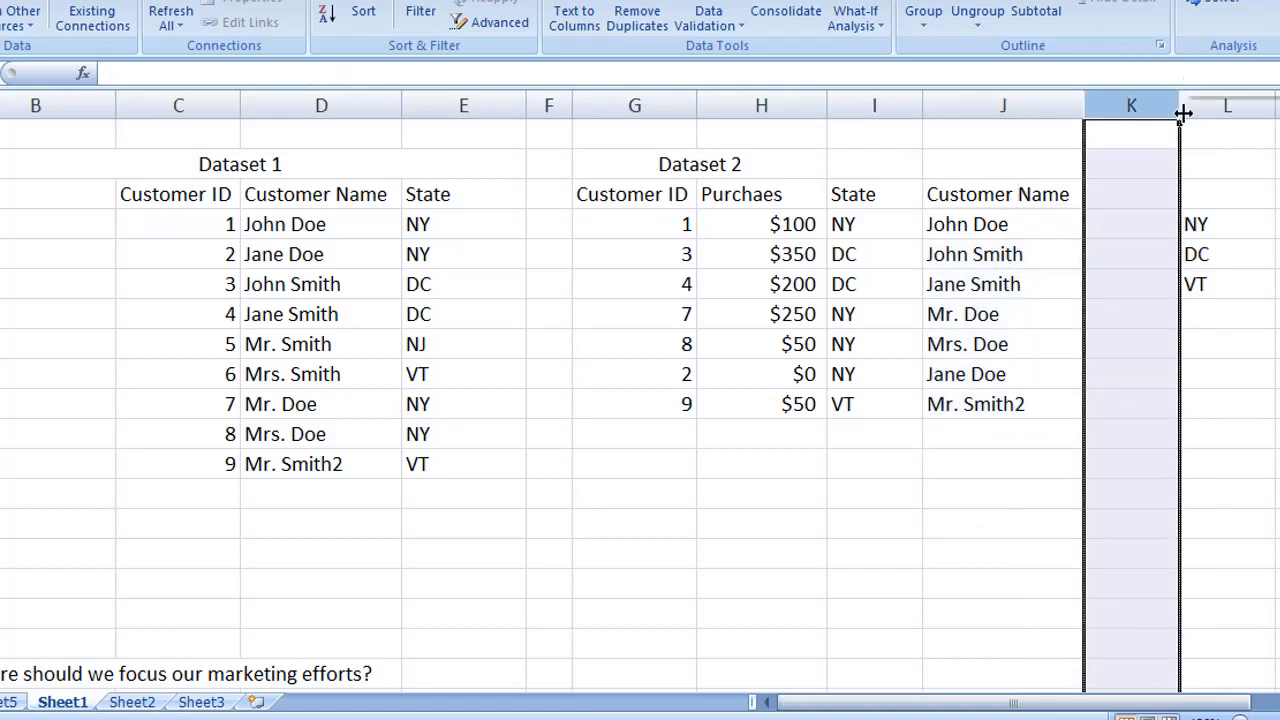
pyautogui.moveTo(1180, 105); pyautogui.dragTo(1128, 105)
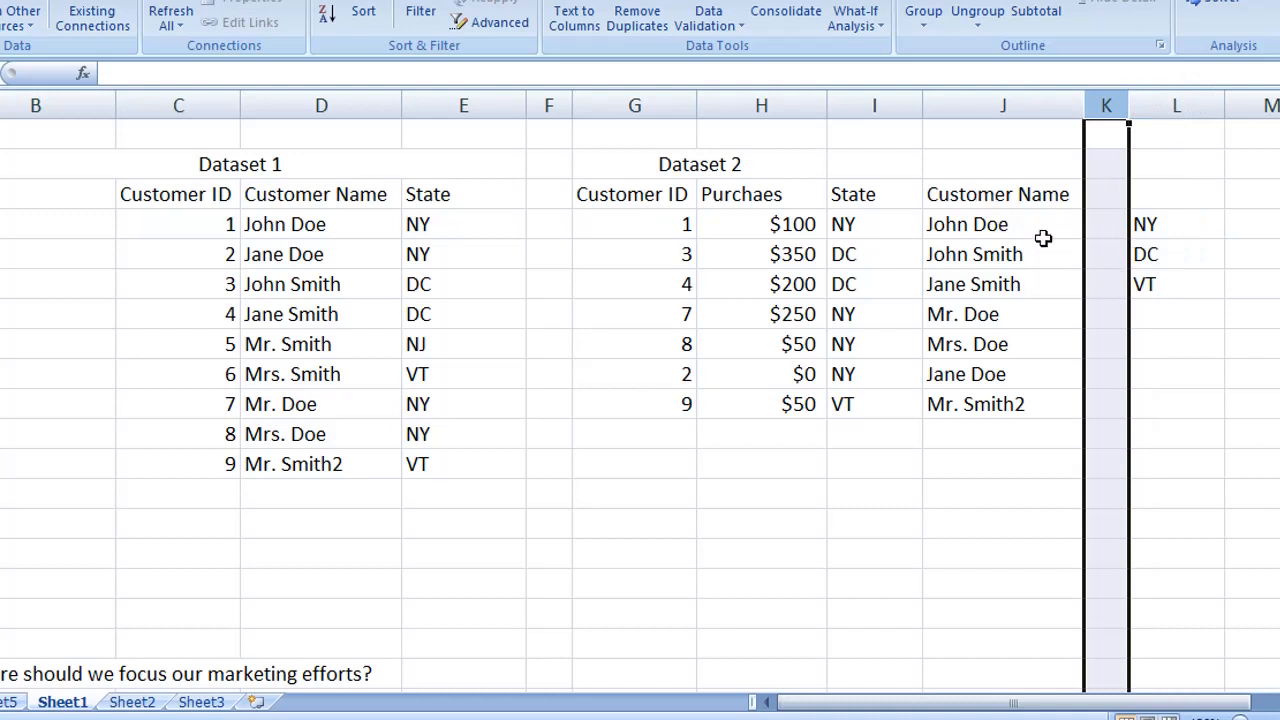
pyautogui.moveTo(1020, 189); pyautogui.dragTo(1000, 404)
pyautogui.moveTo(1265, 217); pyautogui.dragTo(1211, 346)
pyautogui.click(1216, 443)
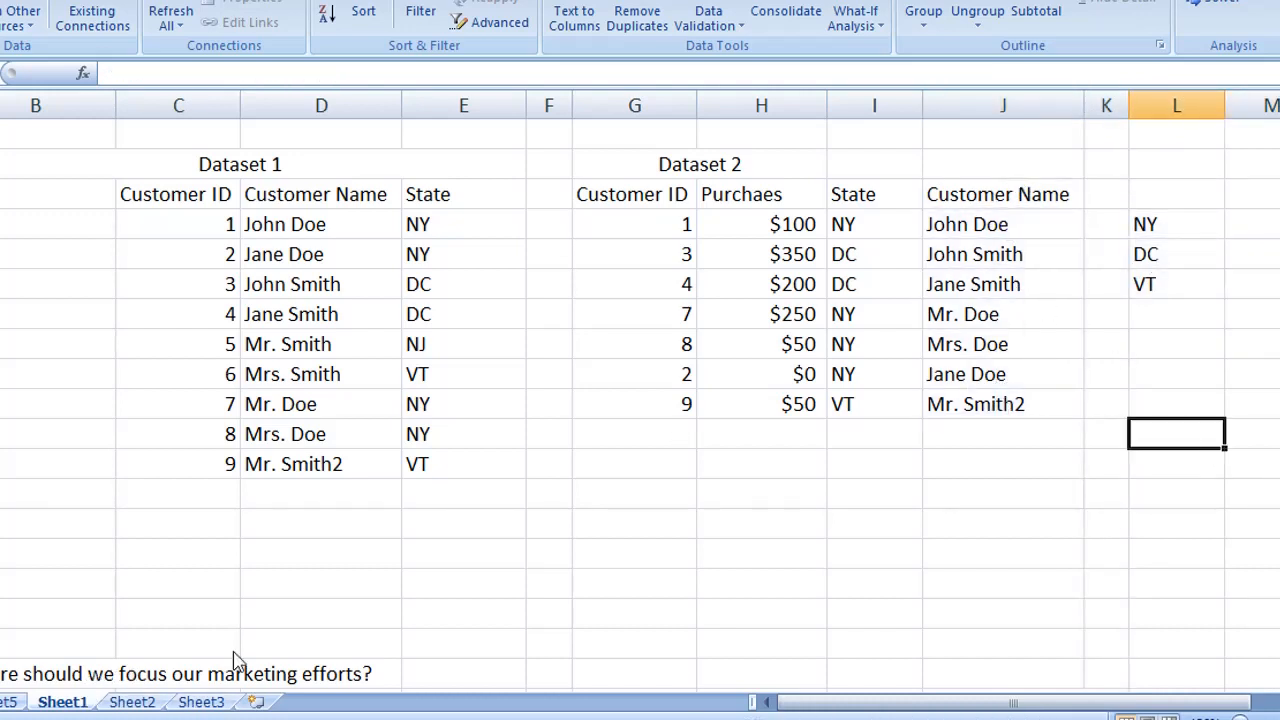
# Check the copied formula in J5 and the question below about which customer purchased the most
pyautogui.click(1004, 251)
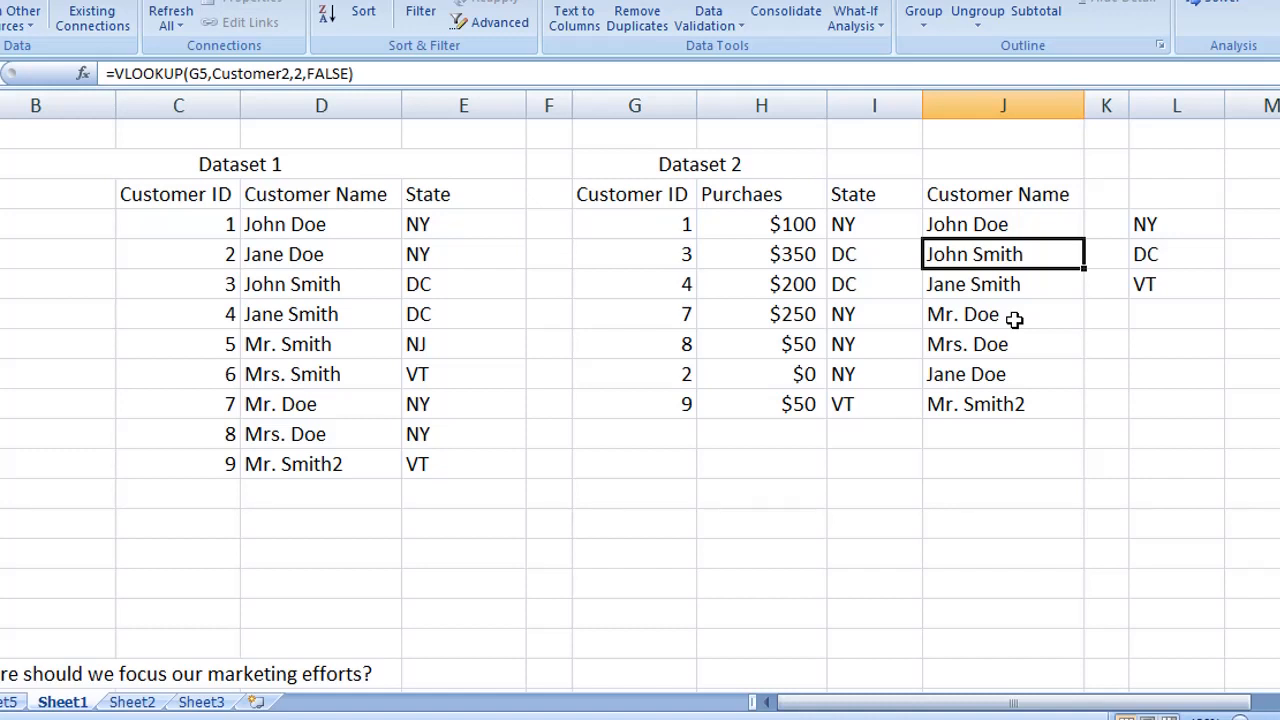
pyautogui.hotkey('ctrl', 'End')
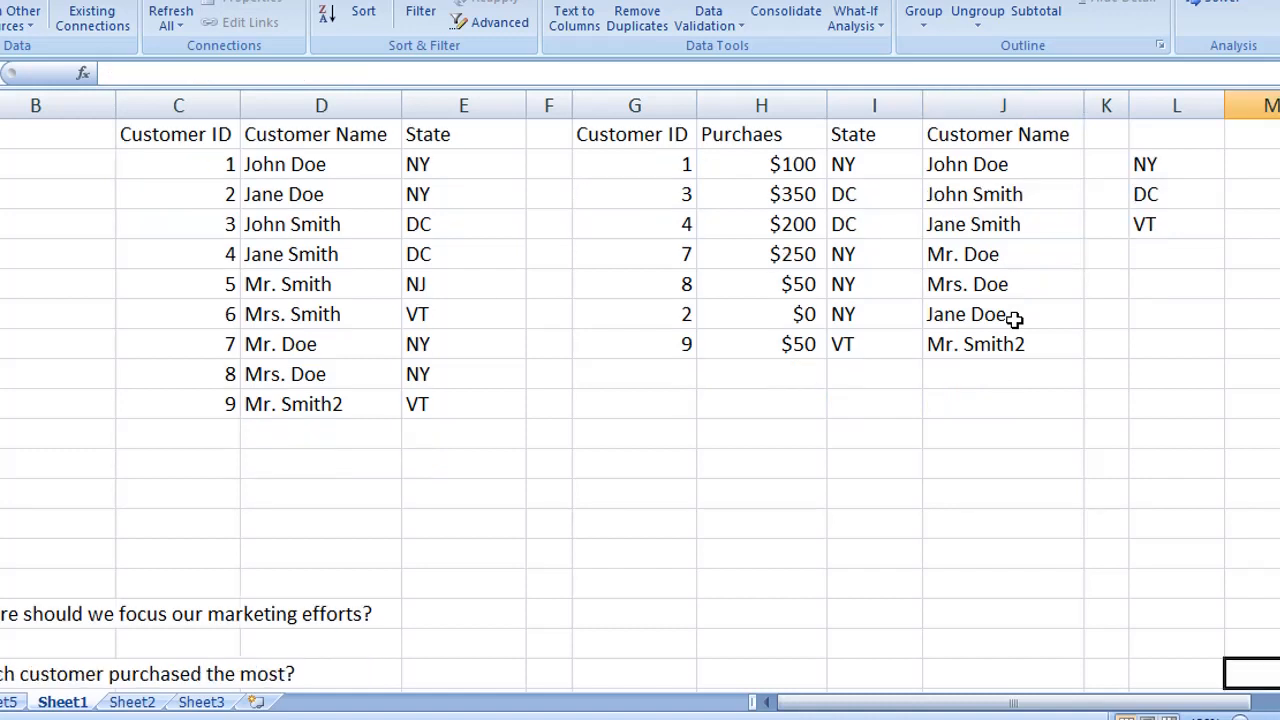